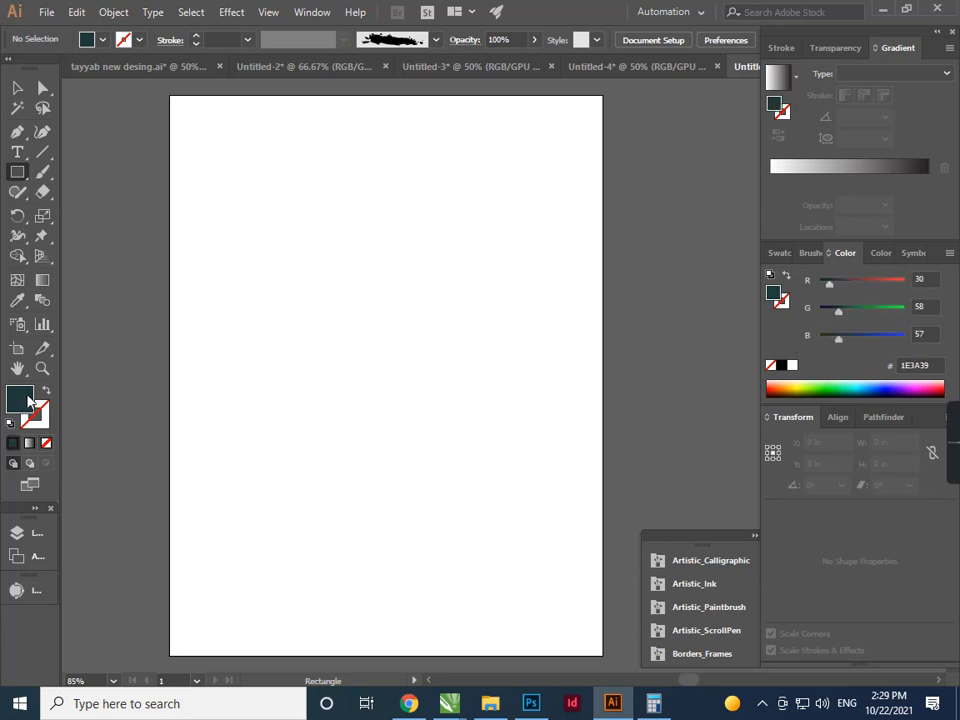
# Cover the artboard with an 8.5 × 11 in dark teal rectangle that has no stroke
pyautogui.click(266, 377)
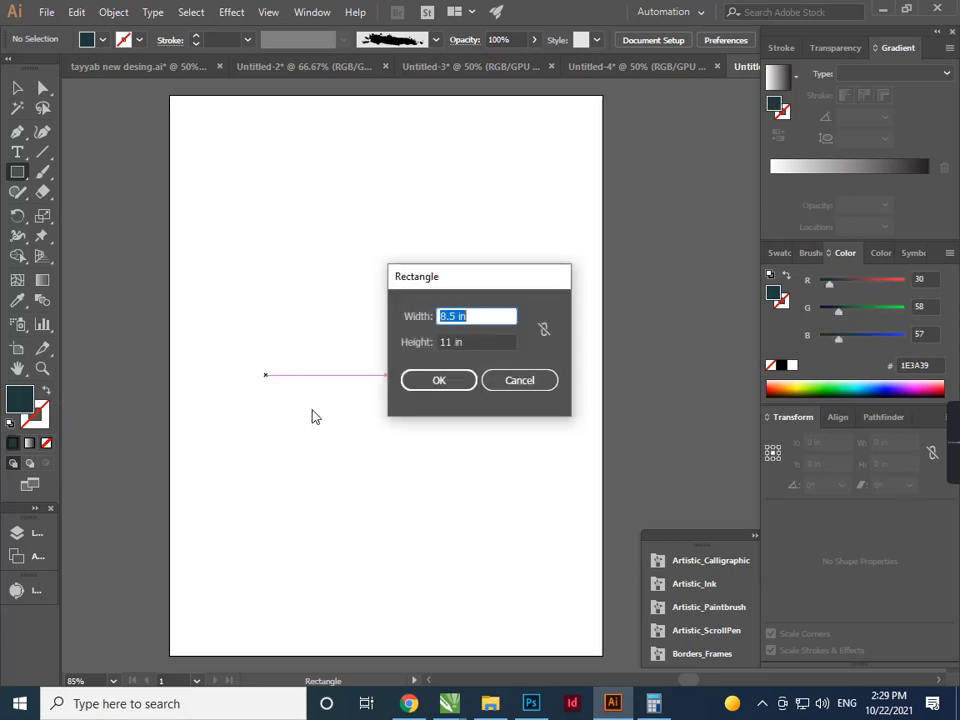
pyautogui.click(521, 381)
pyautogui.click(16, 88)
pyautogui.hotkey('ctrl', 'z')
pyautogui.hotkey('ctrl', 'z')
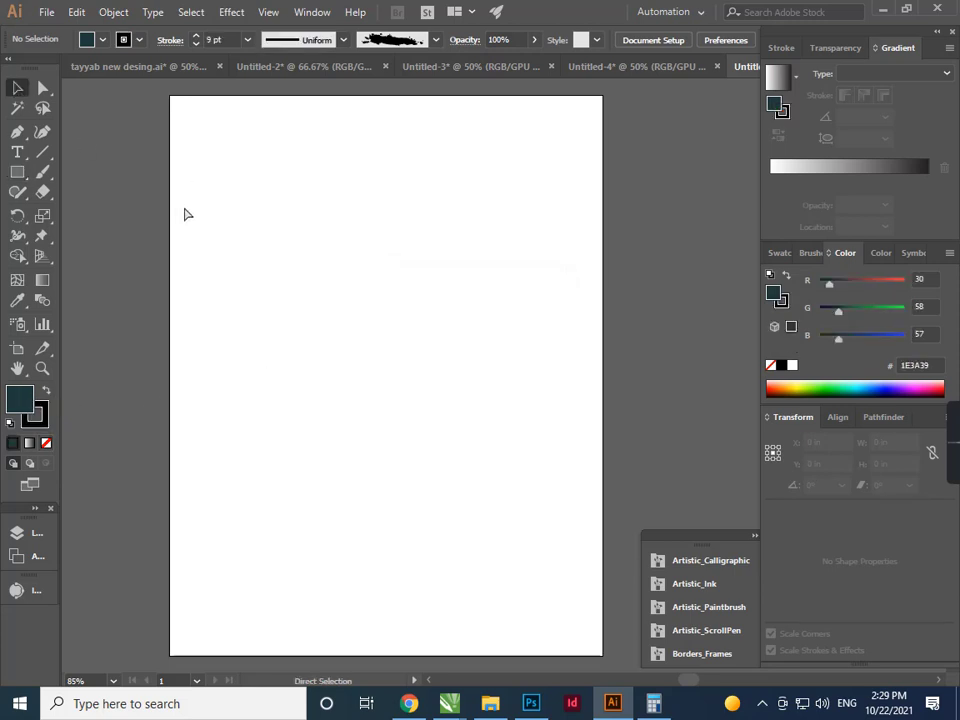
pyautogui.click(38, 425)
pyautogui.click(46, 443)
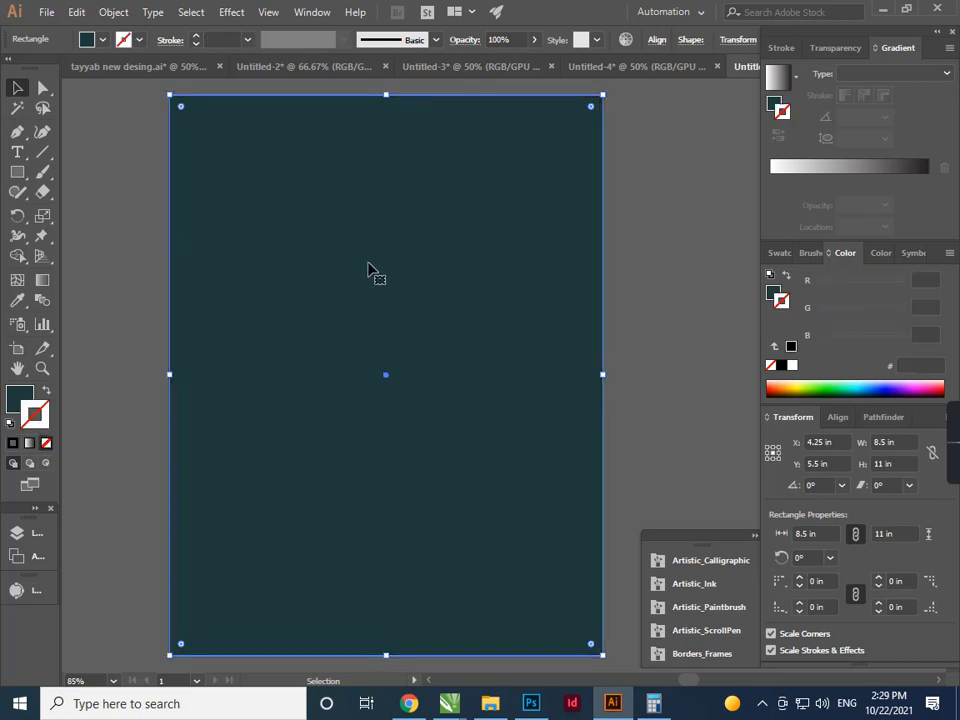
# Change the background rectangle's fill to light grey #979B9B
pyautogui.doubleClick(9, 394)
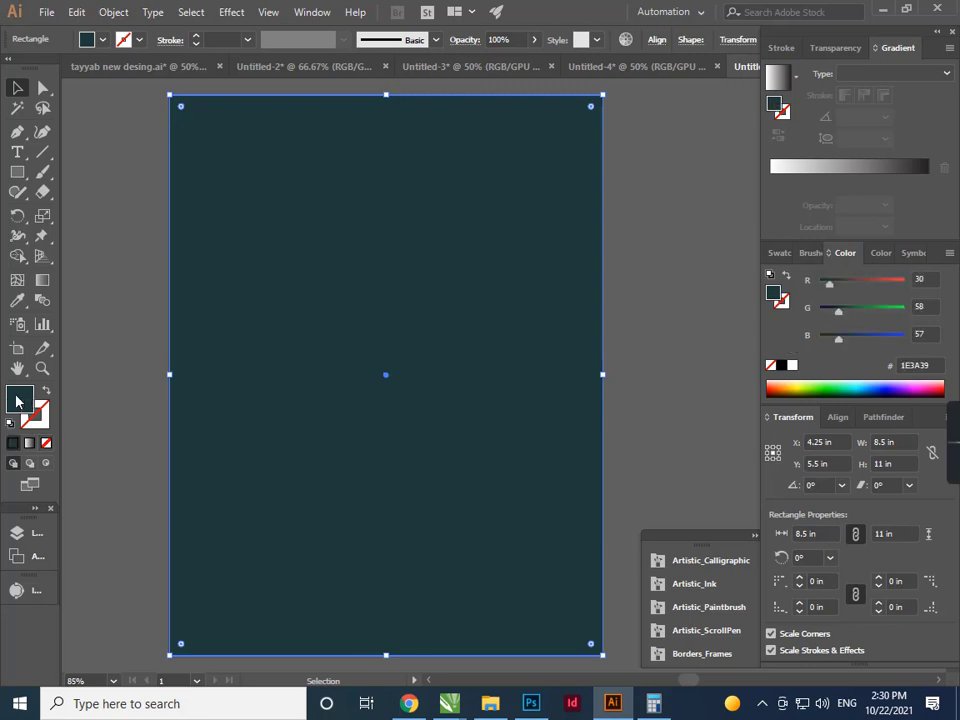
pyautogui.click(485, 375)
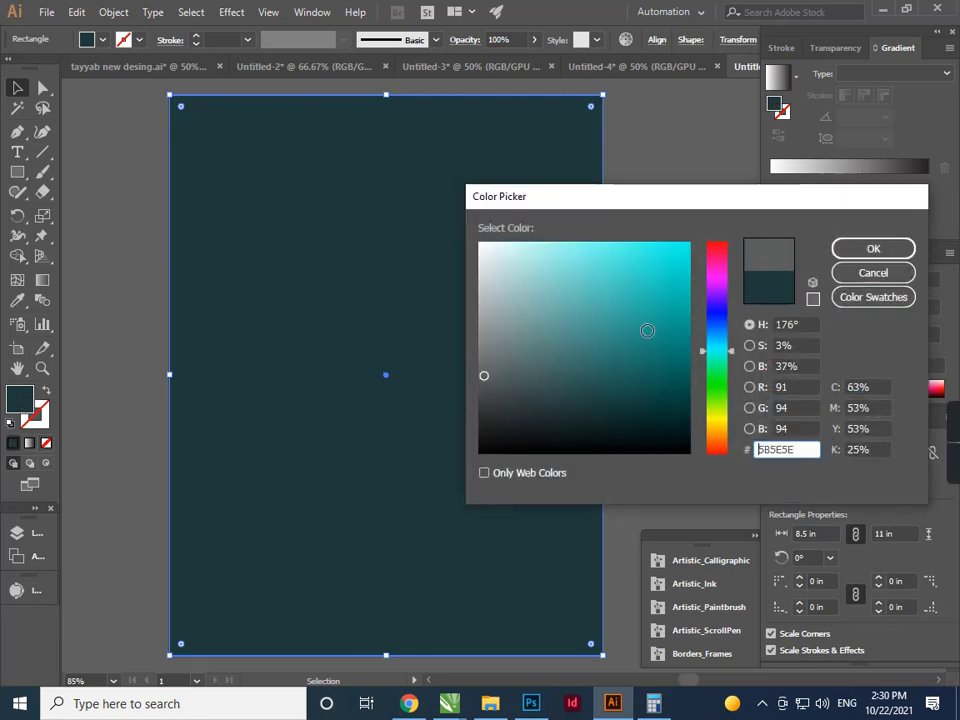
pyautogui.click(868, 247)
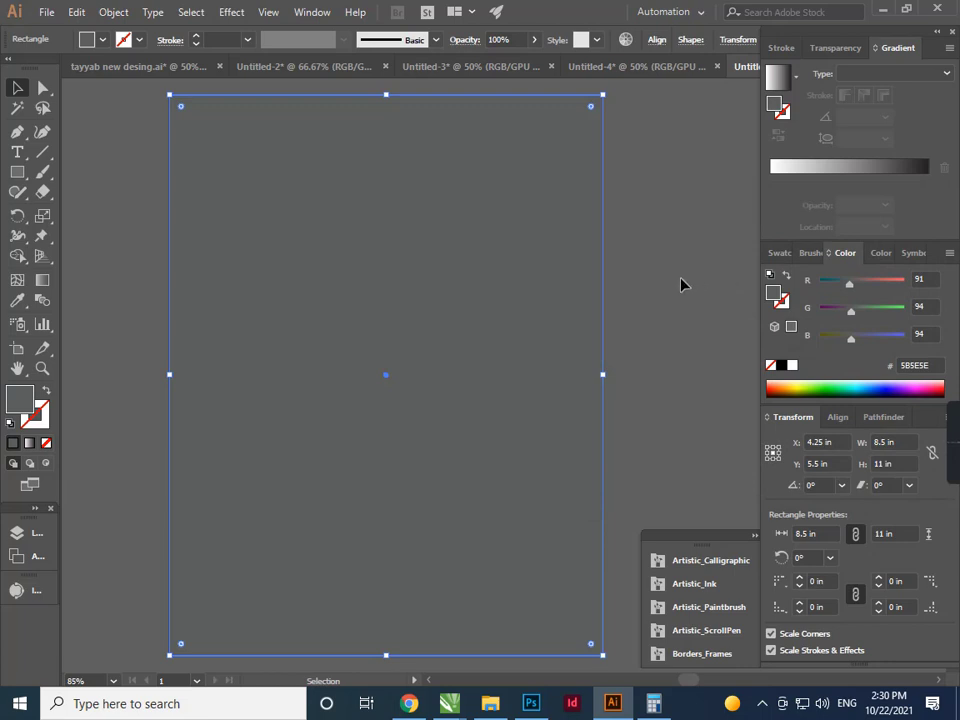
pyautogui.doubleClick(24, 402)
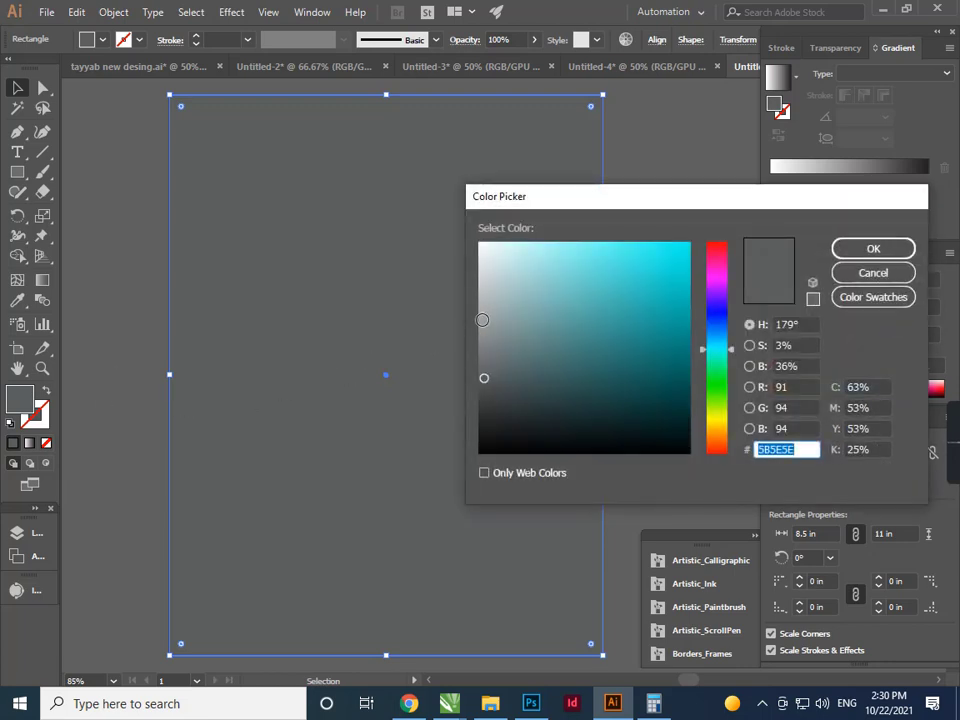
pyautogui.click(485, 323)
pyautogui.click(842, 252)
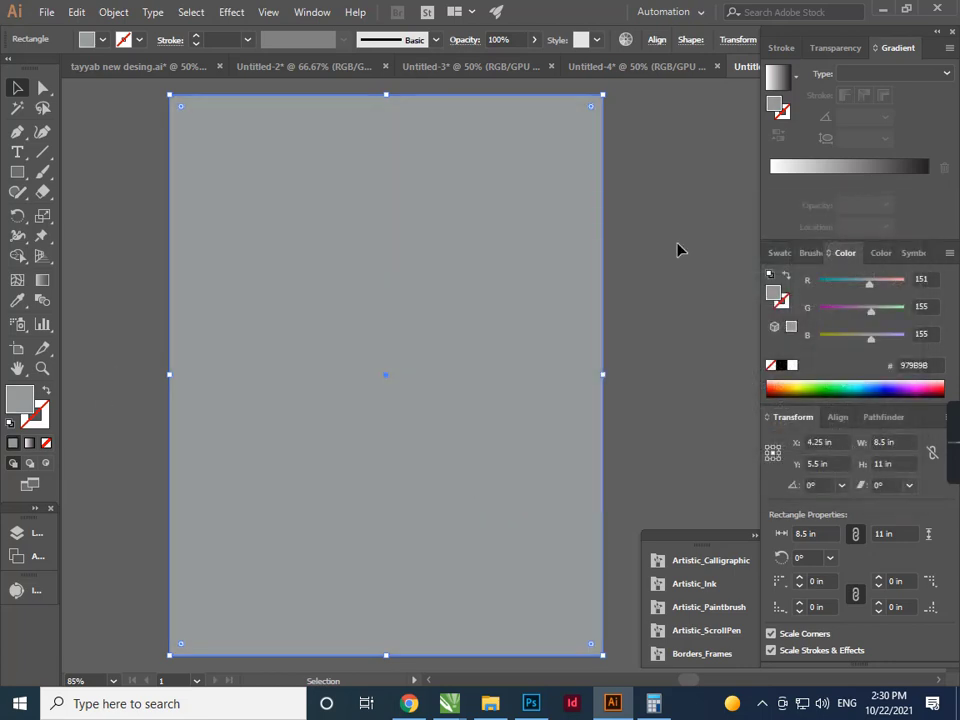
pyautogui.click(677, 249)
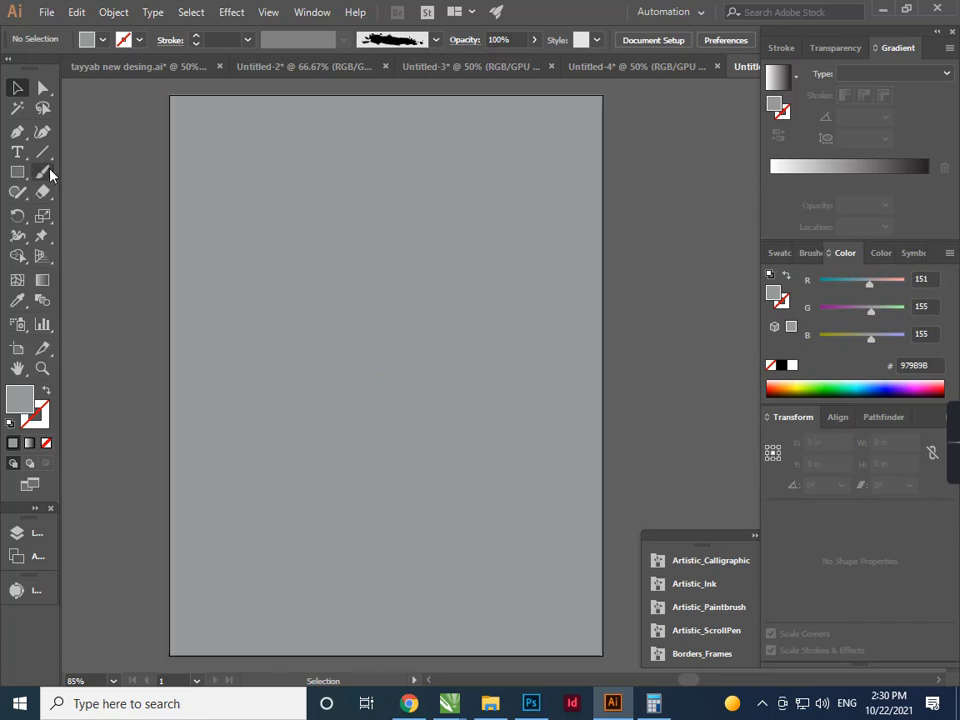
# Draw an inner rectangle about 6.86 × 9.54 in and give it a 12 pt off-white #F9F9F9 stroke
pyautogui.click(17, 171)
pyautogui.moveTo(212, 133); pyautogui.dragTo(562, 619)
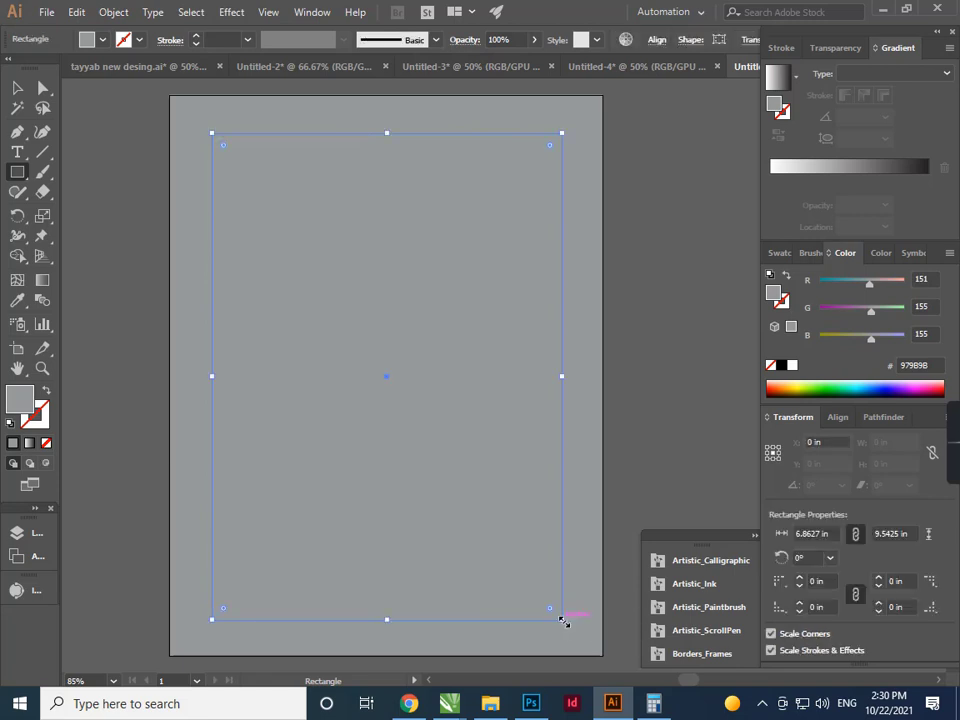
pyautogui.doubleClick(37, 418)
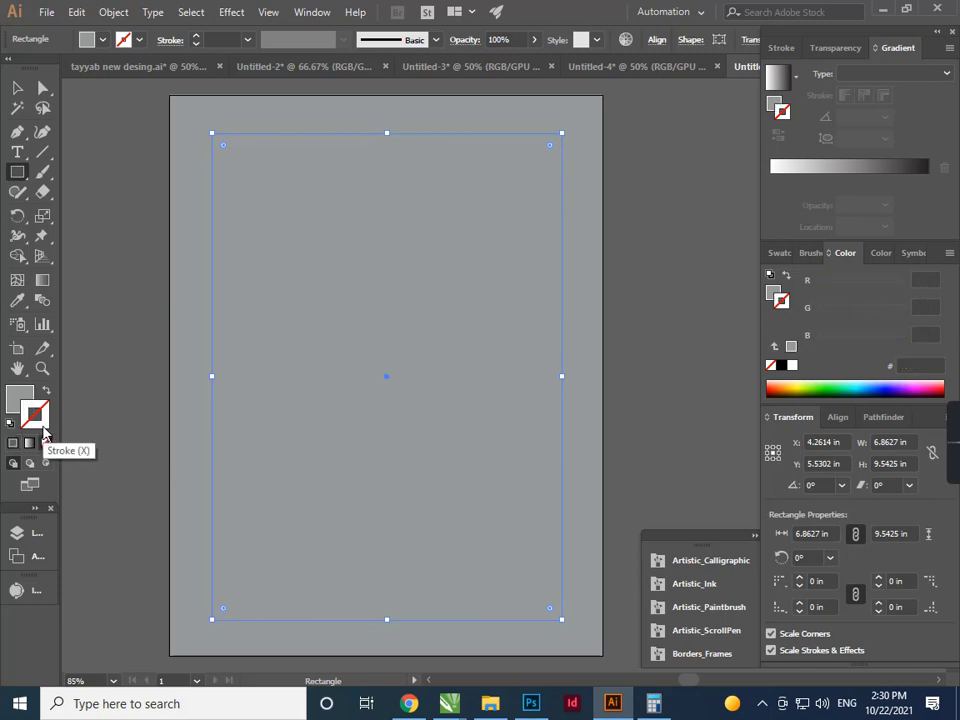
pyautogui.click(480, 244)
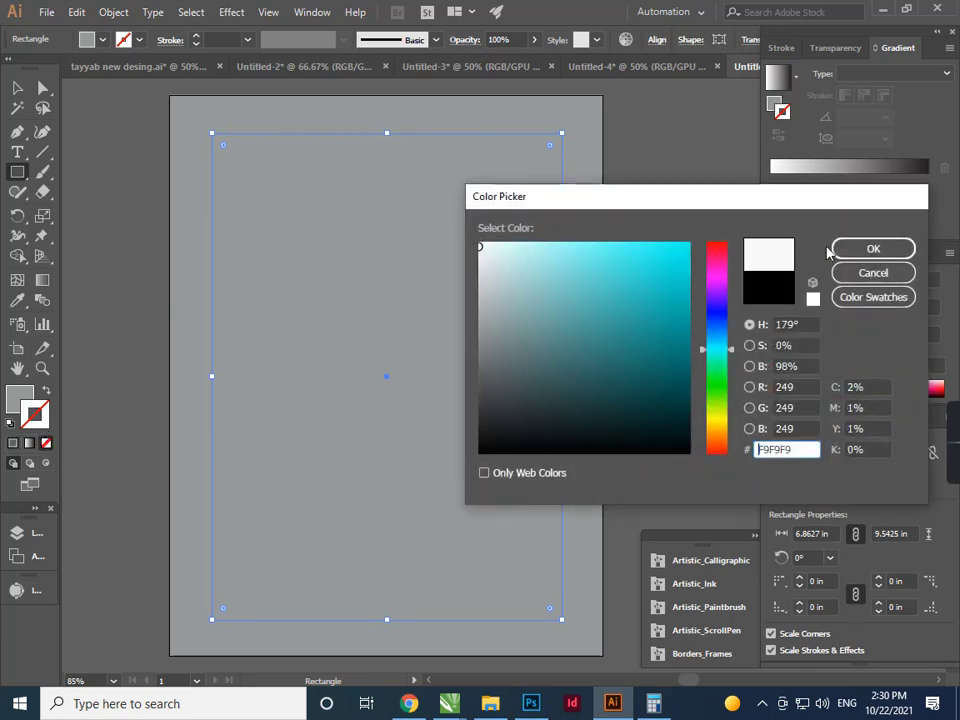
pyautogui.click(873, 248)
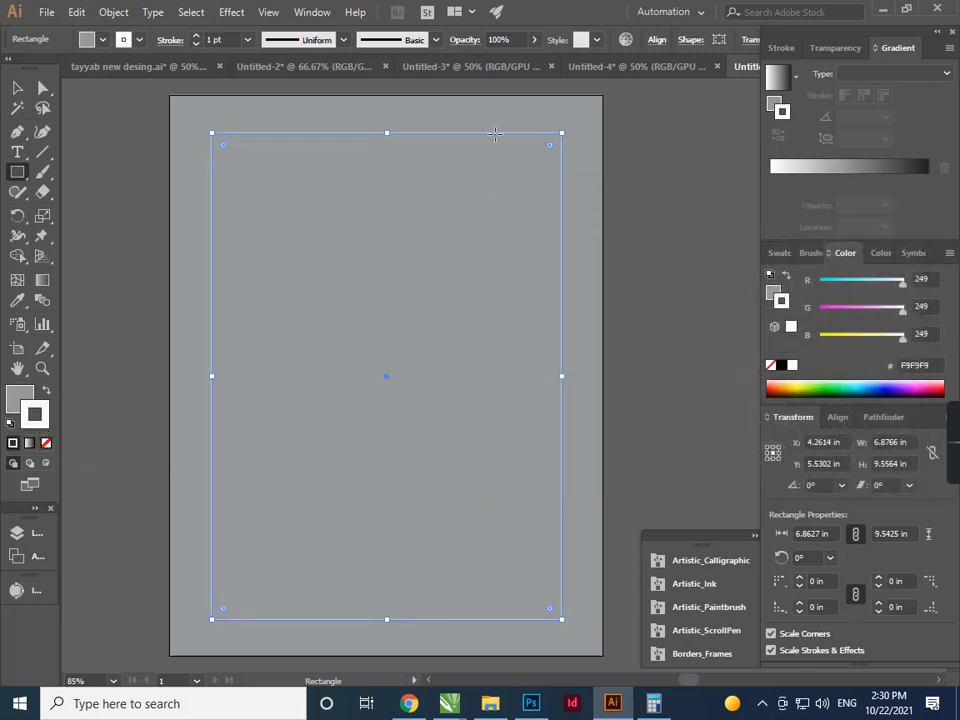
pyautogui.click(247, 40)
pyautogui.click(268, 295)
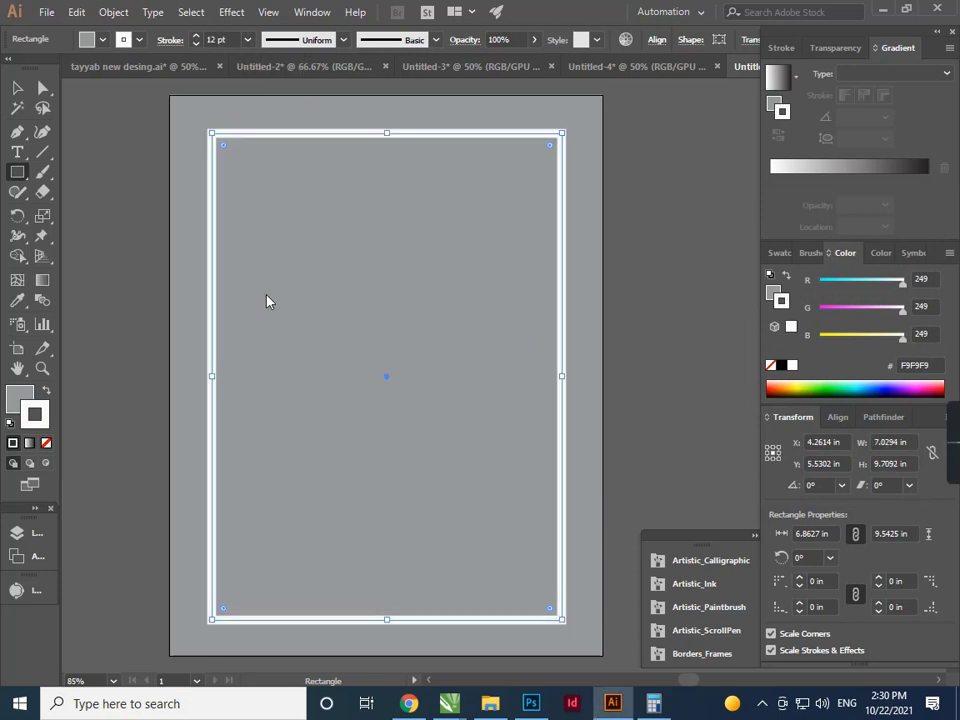
pyautogui.click(17, 87)
pyautogui.click(99, 136)
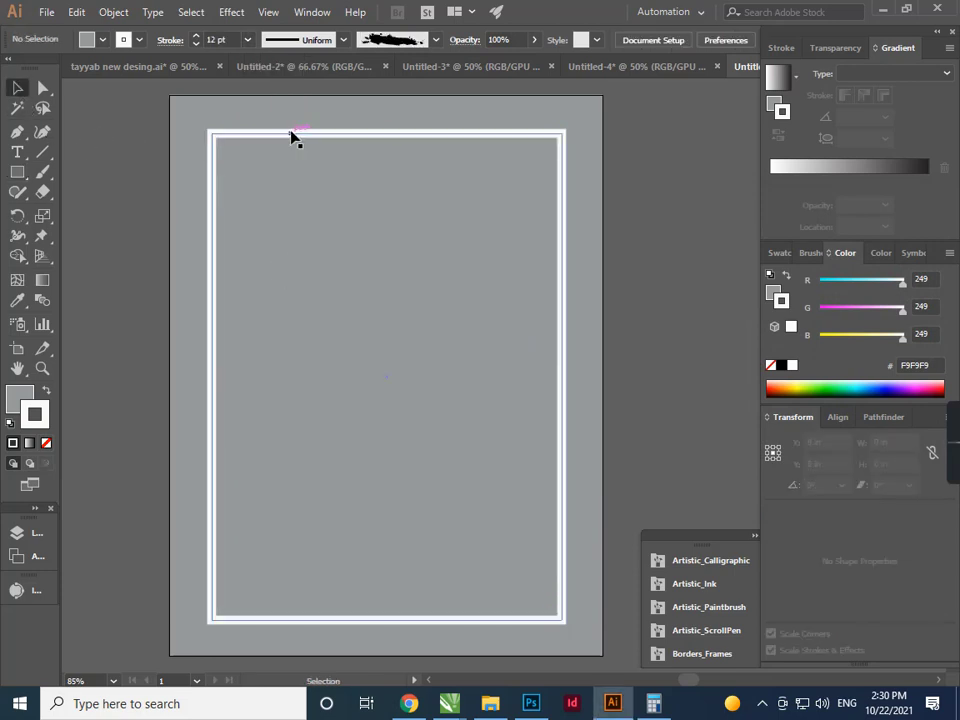
# Align the white-stroked frame to the centre of the grey background rectangle
pyautogui.click(293, 135)
pyautogui.click(580, 242)
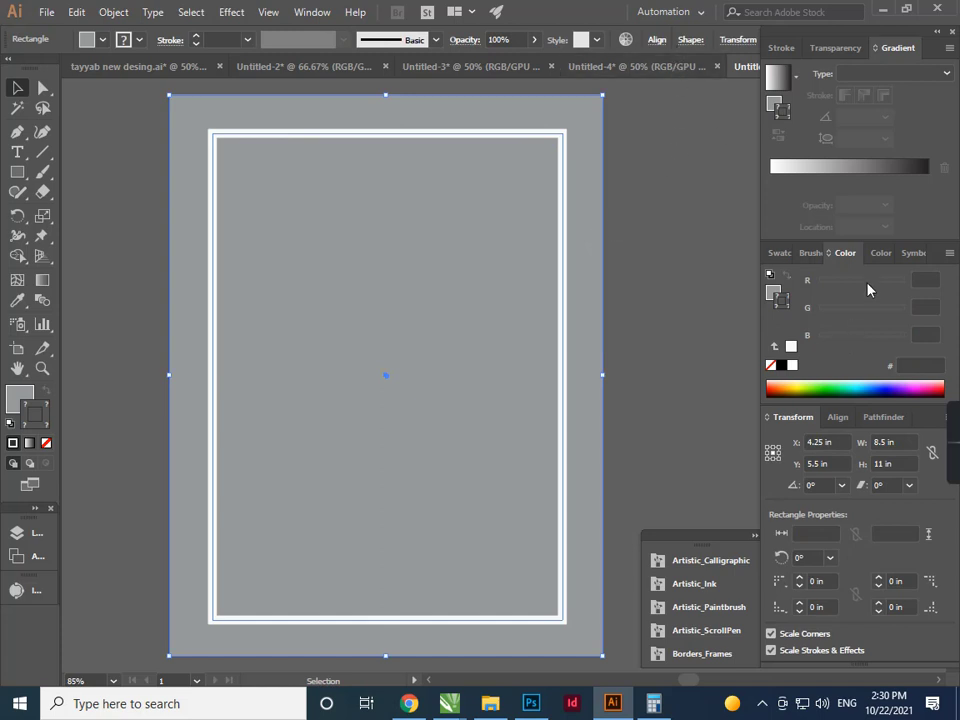
pyautogui.click(889, 419)
pyautogui.click(838, 420)
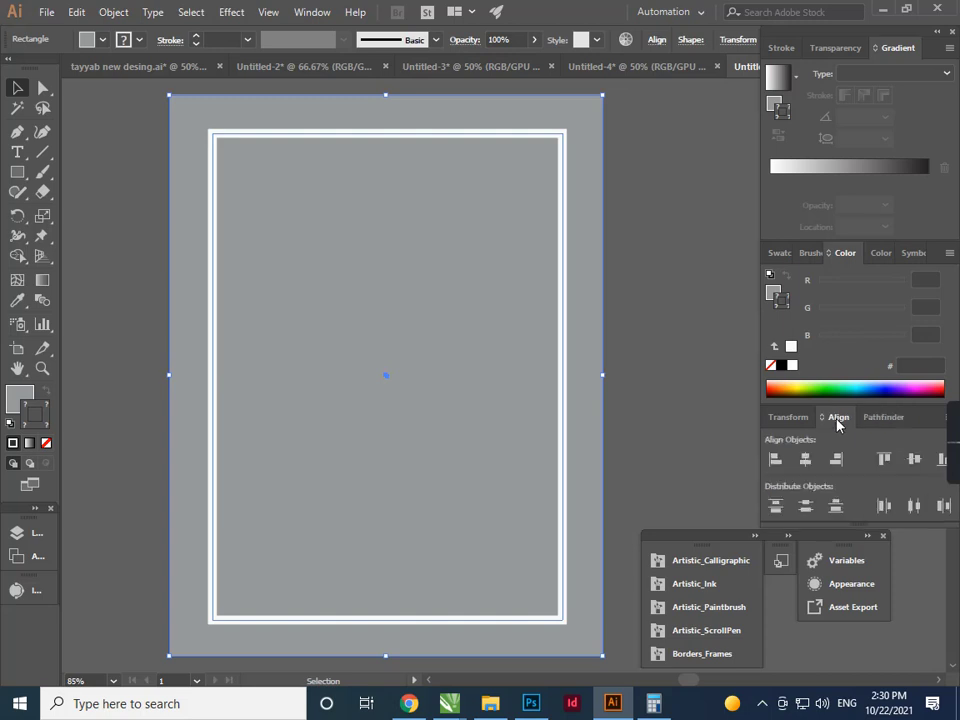
pyautogui.click(705, 435)
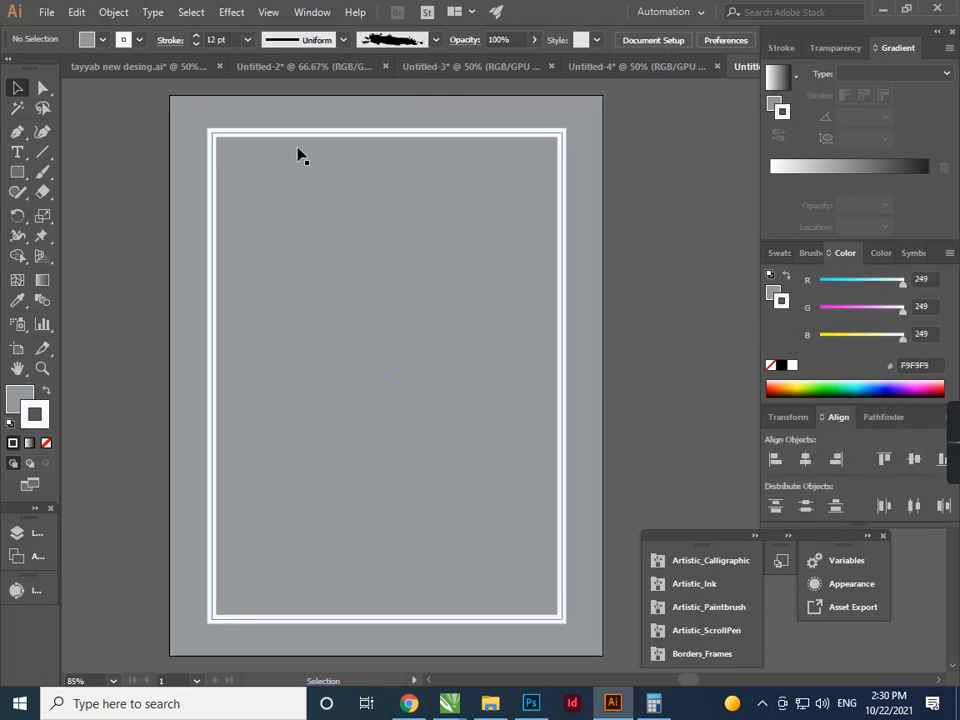
# Draw a diagonal line inside the frame and style it with a rough Artistic_Paintbrush brush at 16 pt stroke weight
pyautogui.click(43, 152)
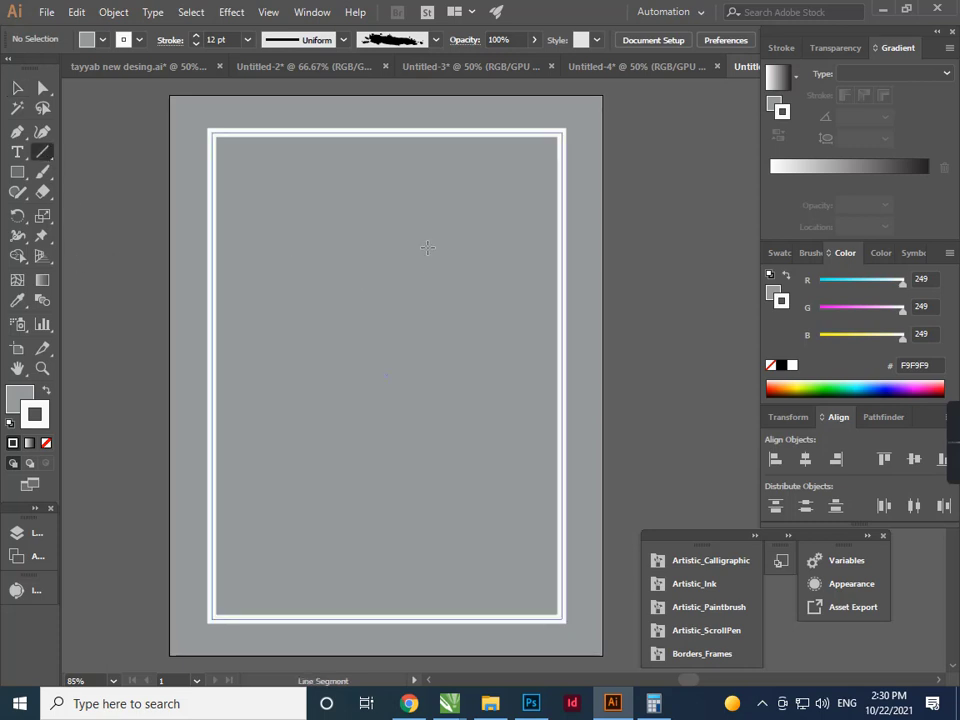
pyautogui.moveTo(429, 238); pyautogui.dragTo(259, 507)
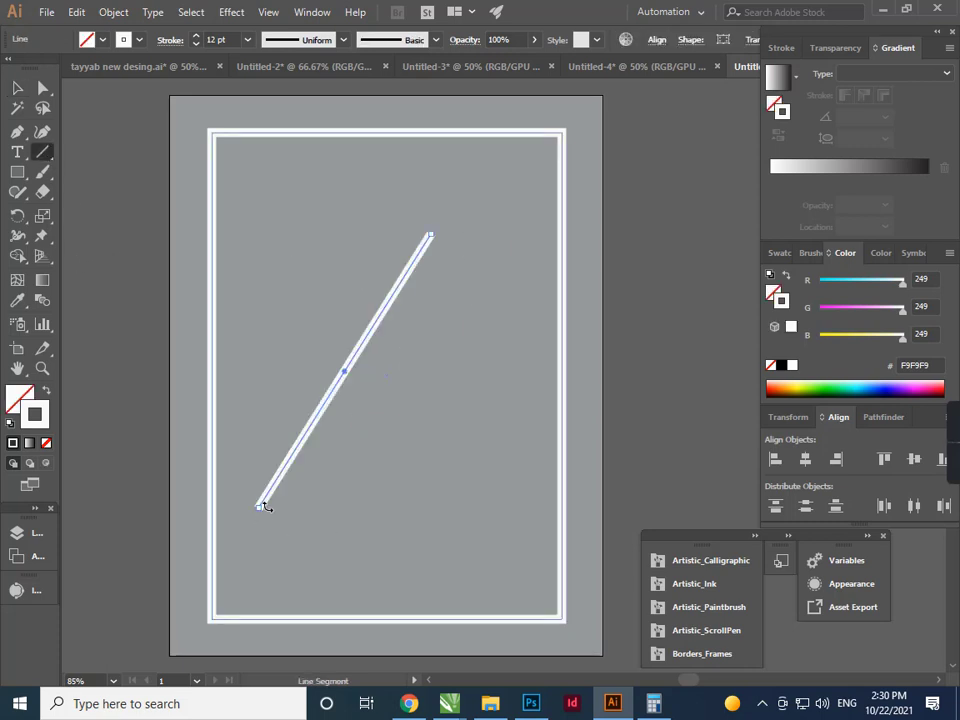
pyautogui.click(740, 606)
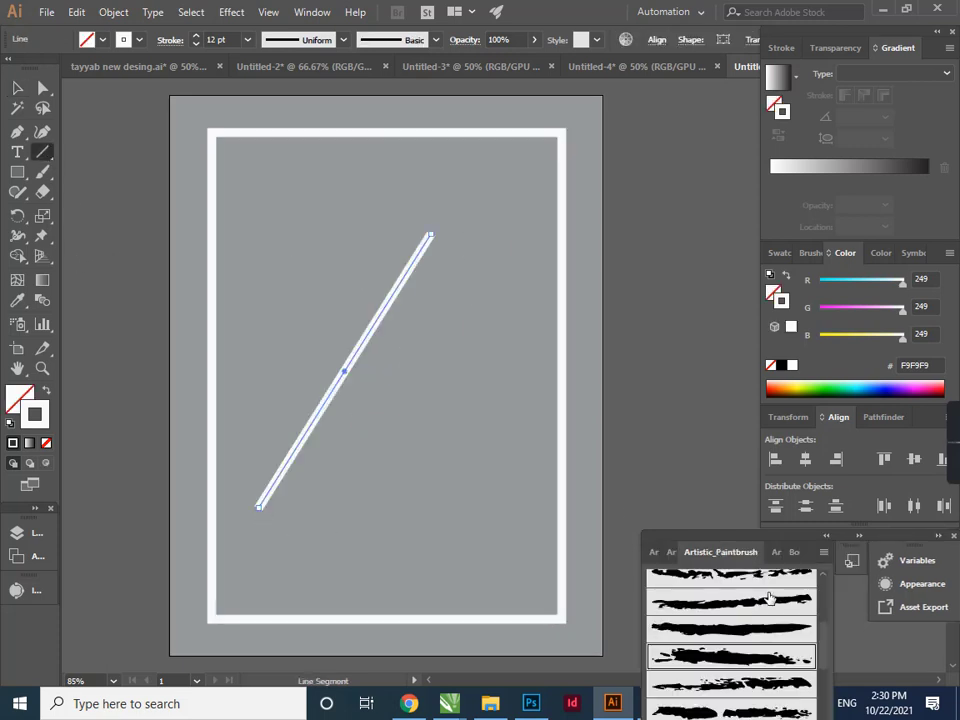
pyautogui.click(772, 662)
pyautogui.click(247, 39)
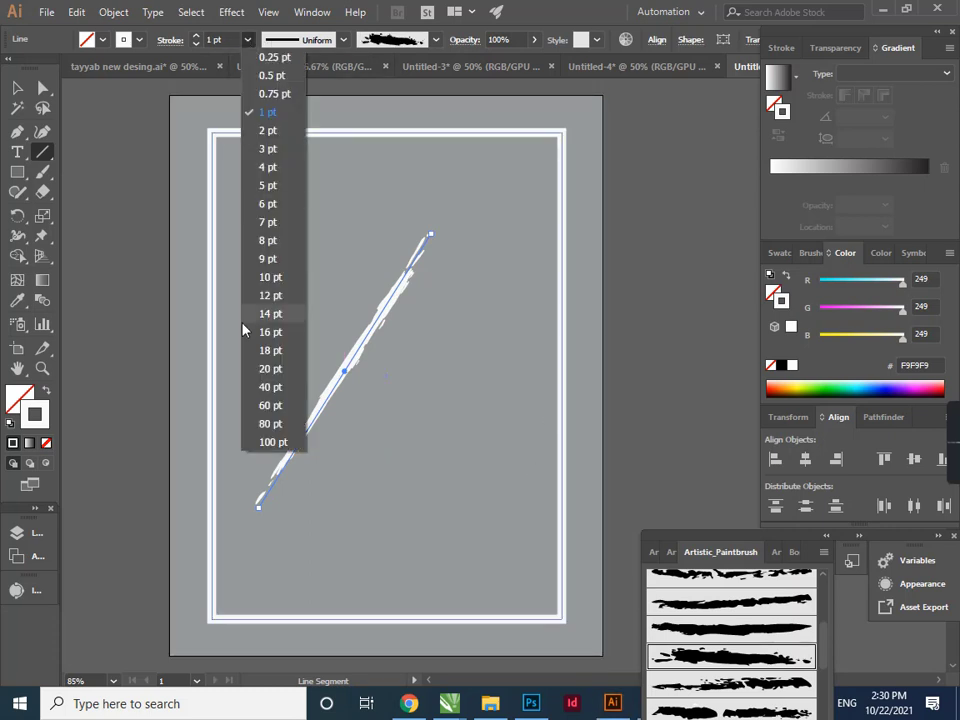
pyautogui.click(269, 334)
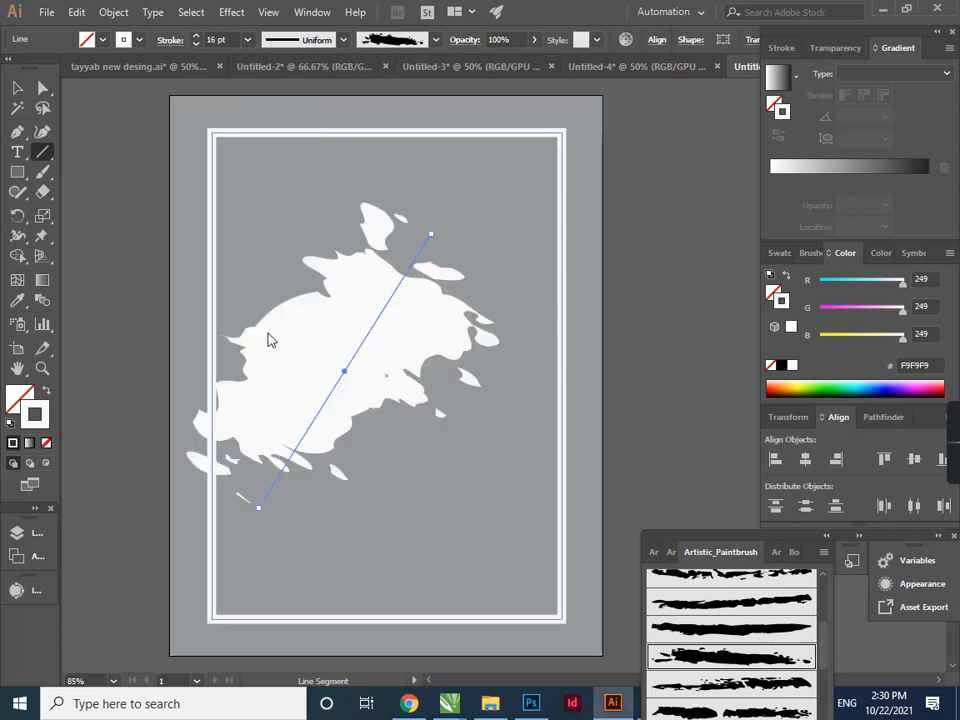
# Shift the brush splash about 0.7 in to the right and recolour its stroke to light cyan #89F7F4
pyautogui.click(18, 87)
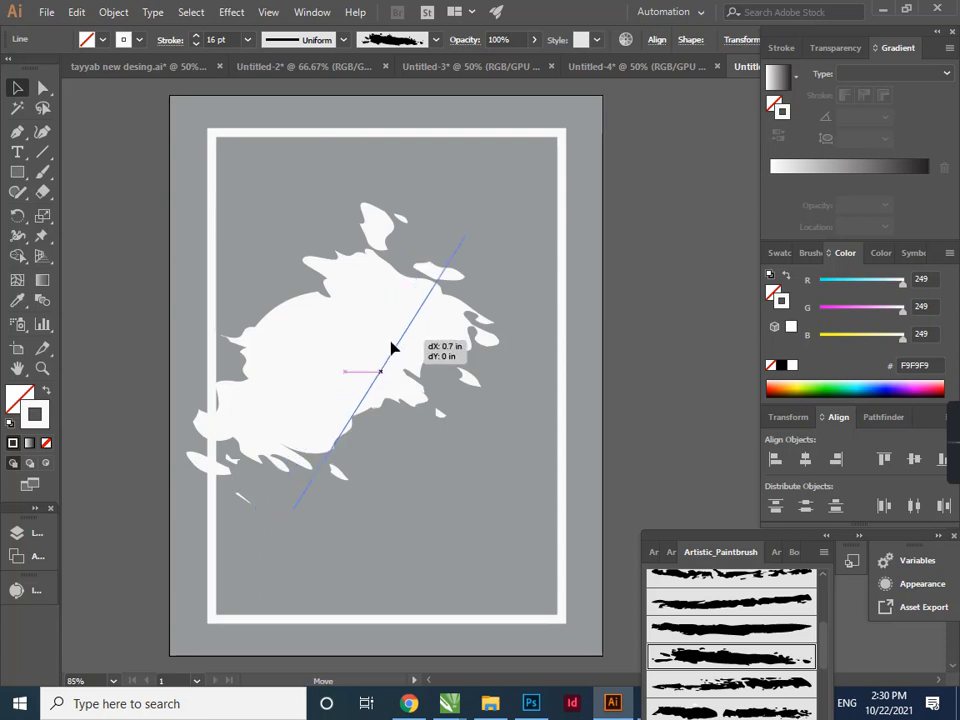
pyautogui.moveTo(354, 343); pyautogui.dragTo(392, 347)
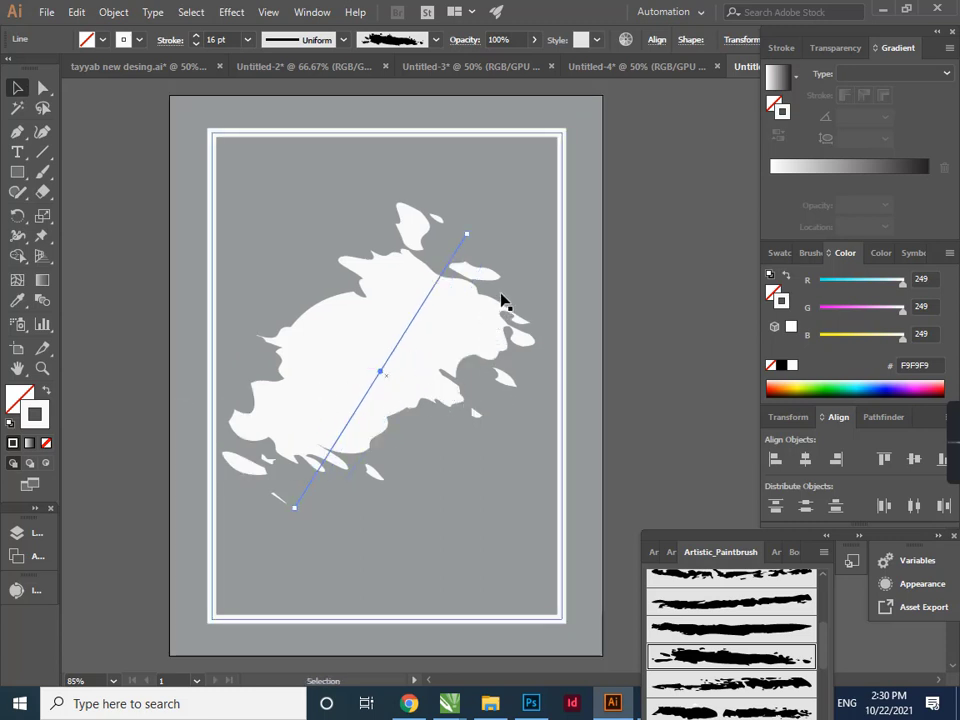
pyautogui.doubleClick(33, 413)
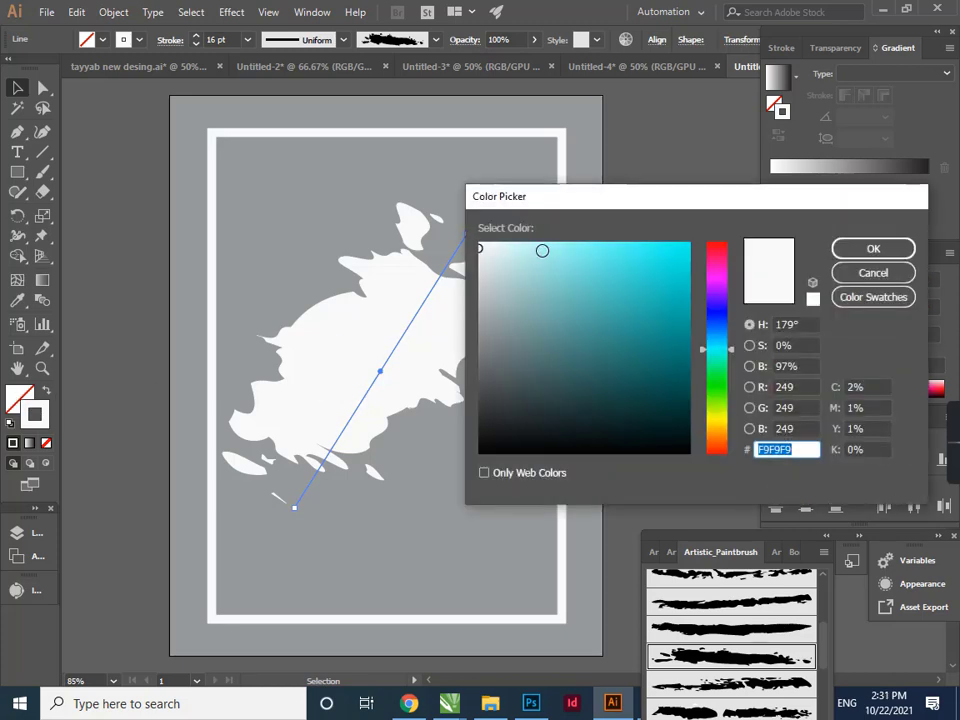
pyautogui.moveTo(542, 250); pyautogui.dragTo(572, 249)
pyautogui.click(870, 249)
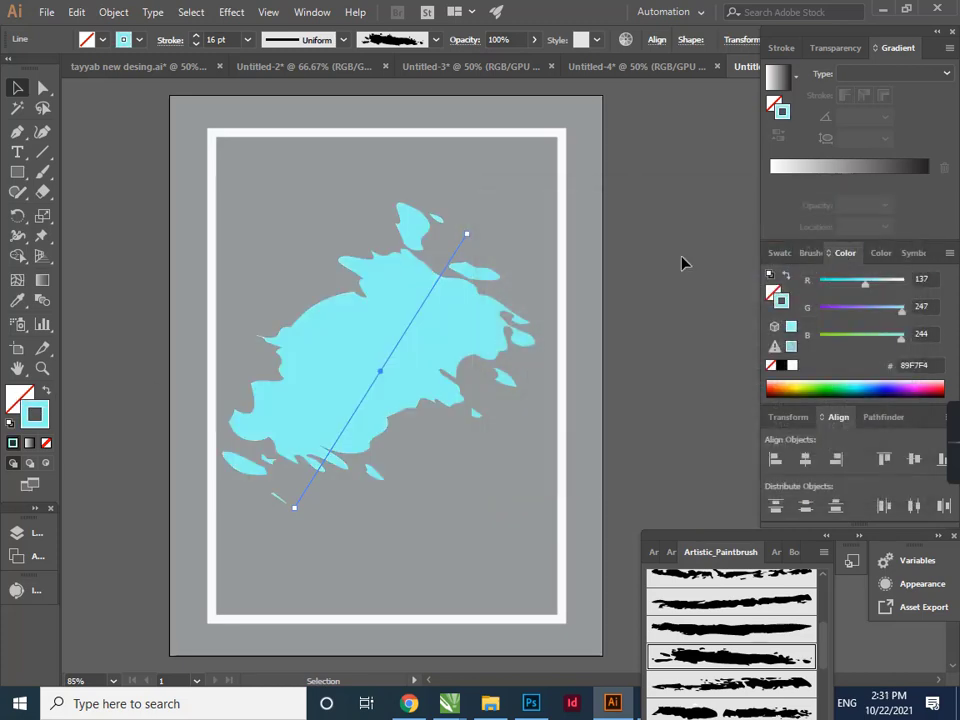
pyautogui.click(682, 263)
# Duplicate the cyan splash, tilt the copy to a flatter diagonal, and offset it slightly below the original
pyautogui.moveTo(465, 330); pyautogui.dragTo(480, 338)
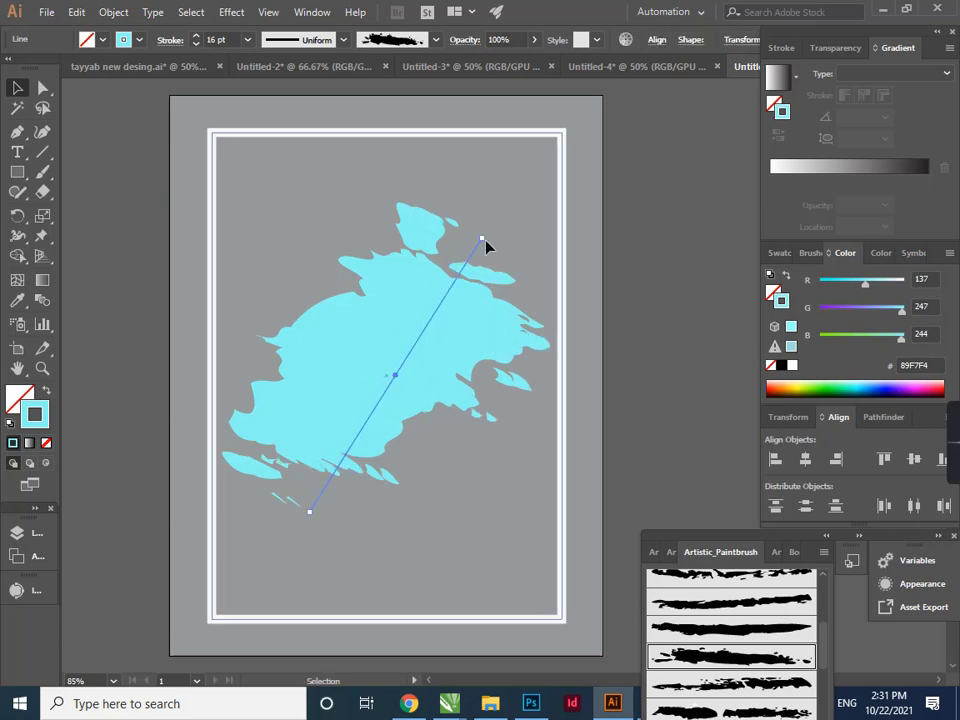
pyautogui.moveTo(484, 238); pyautogui.dragTo(499, 257)
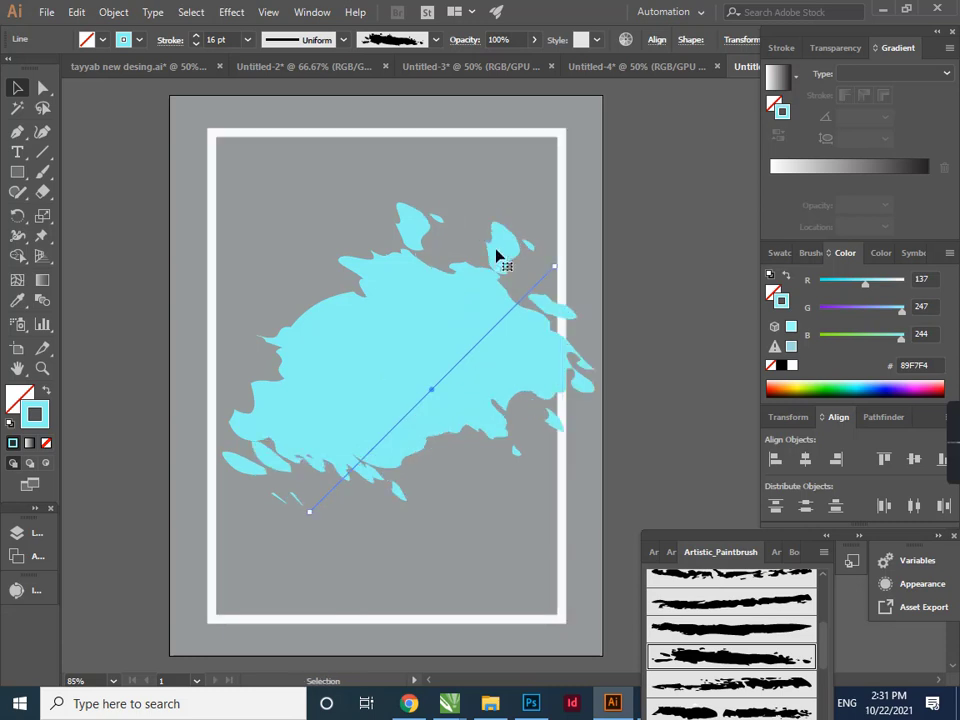
pyautogui.moveTo(474, 340); pyautogui.dragTo(454, 362)
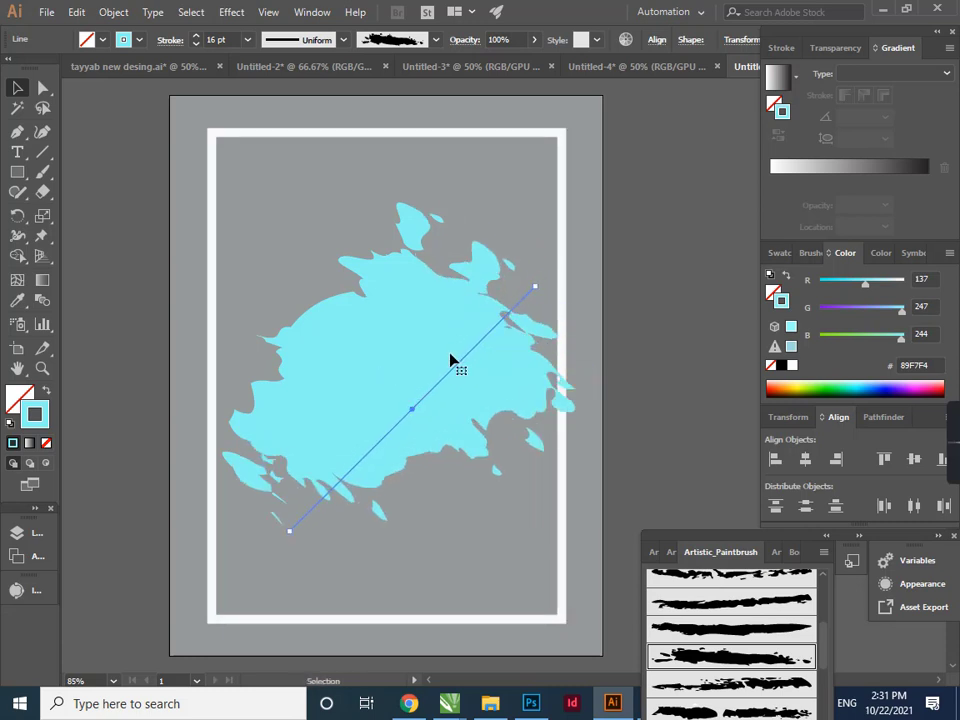
pyautogui.moveTo(540, 287); pyautogui.dragTo(544, 276)
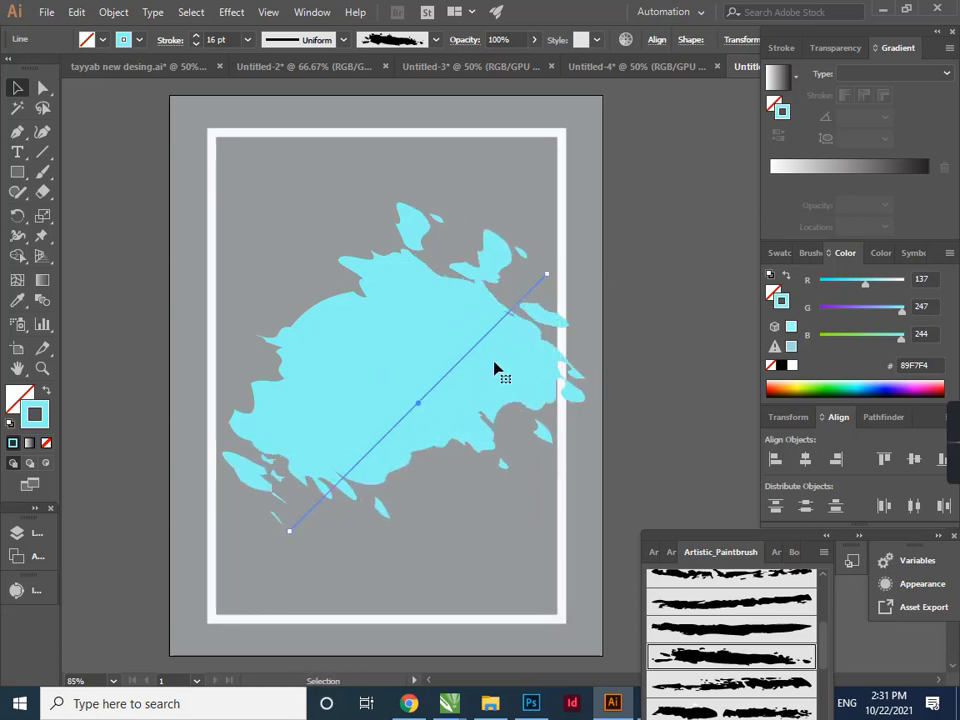
pyautogui.moveTo(495, 366); pyautogui.dragTo(471, 366)
pyautogui.moveTo(469, 367); pyautogui.dragTo(465, 377)
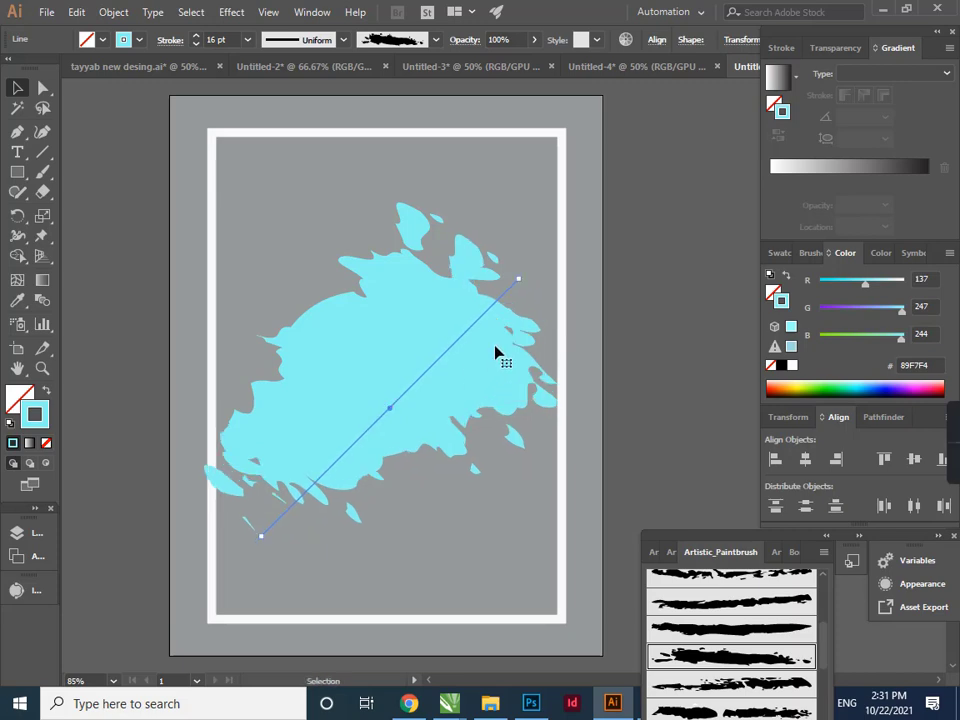
# Recolour the copied splash's stroke to teal #16BFB6 and nudge it slightly up and to the left over the cyan one
pyautogui.doubleClick(36, 413)
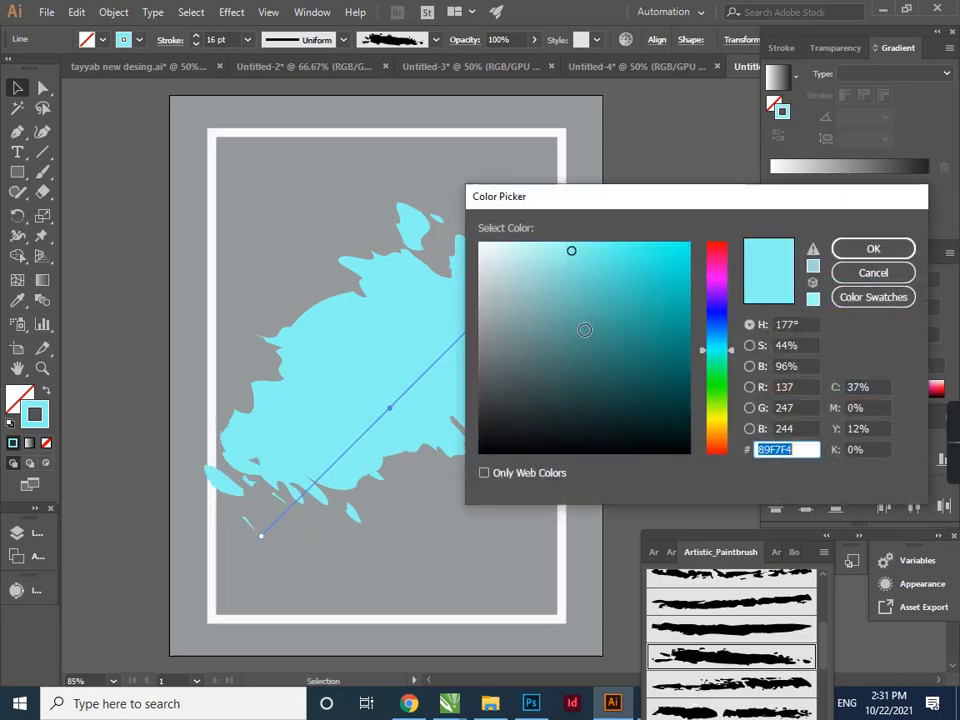
pyautogui.click(669, 291)
pyautogui.click(842, 249)
pyautogui.click(688, 249)
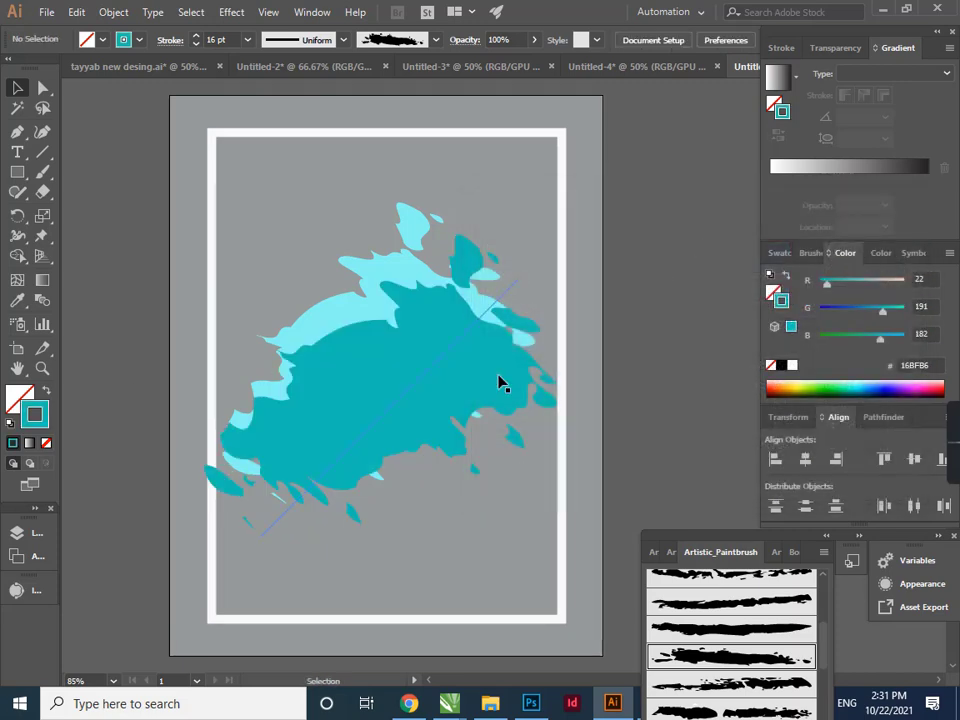
pyautogui.moveTo(499, 381); pyautogui.dragTo(482, 379)
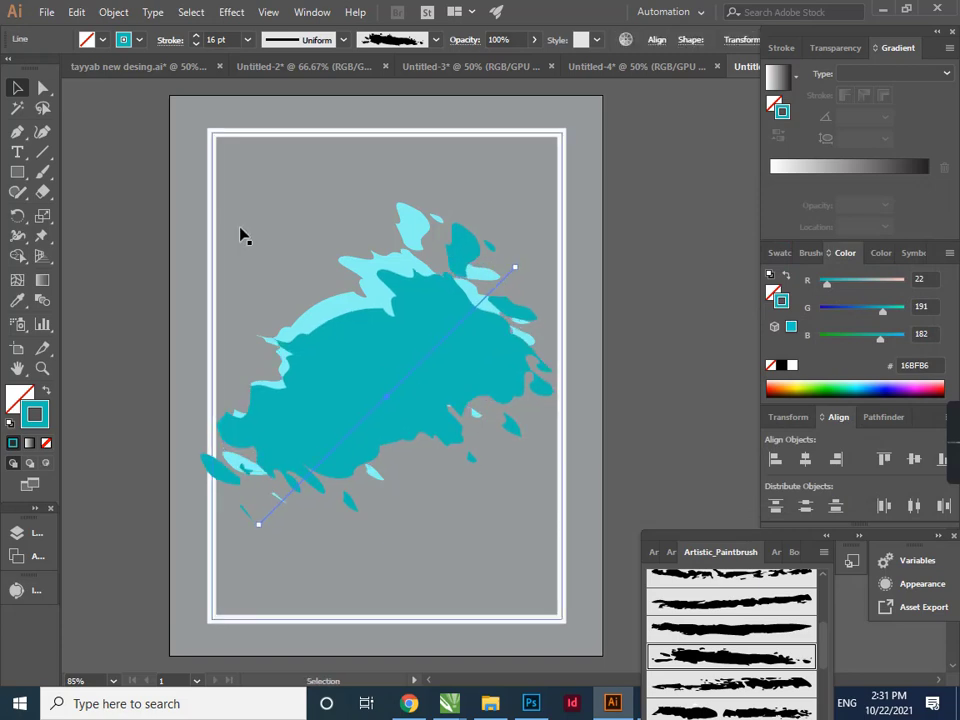
# Expand the appearance of the teal splash and ungroup it completely into separate paths
pyautogui.click(113, 12)
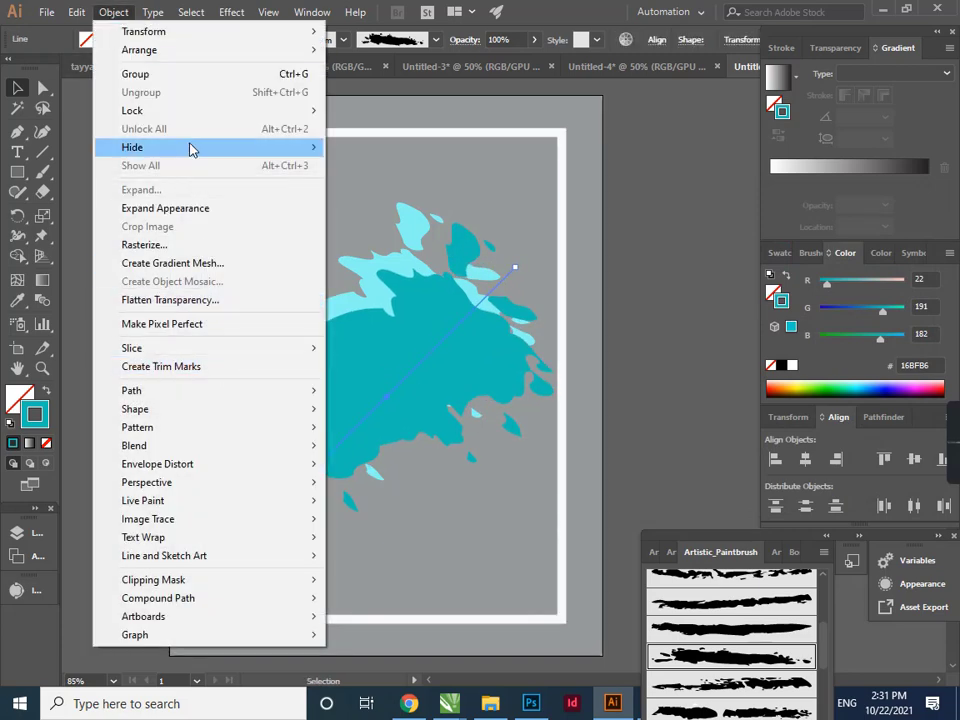
pyautogui.click(165, 208)
pyautogui.rightClick(431, 296)
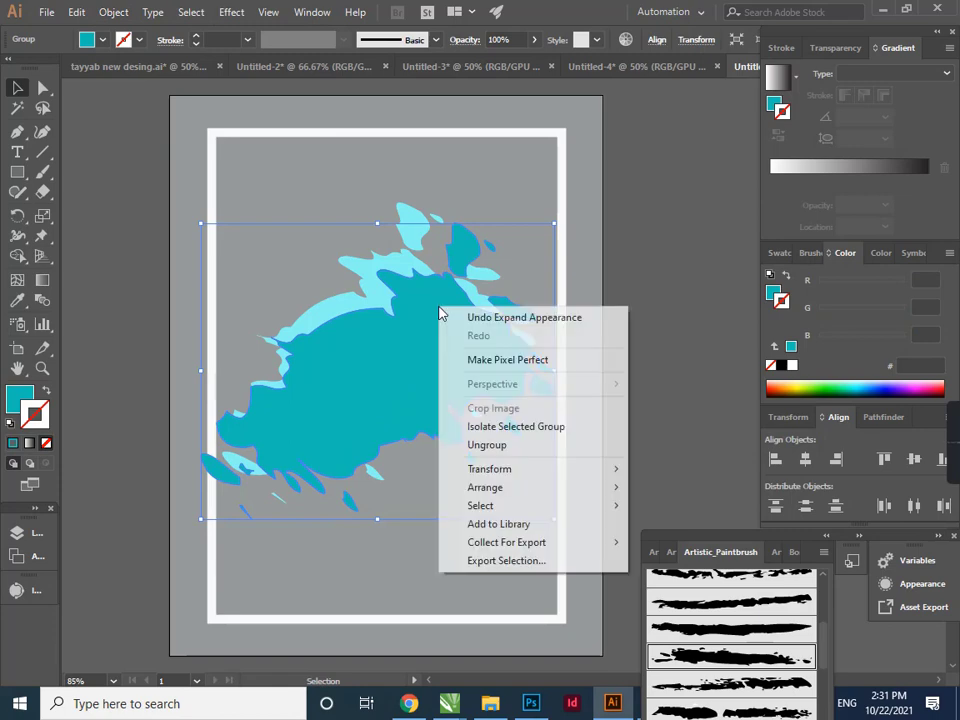
pyautogui.click(589, 372)
pyautogui.click(482, 368)
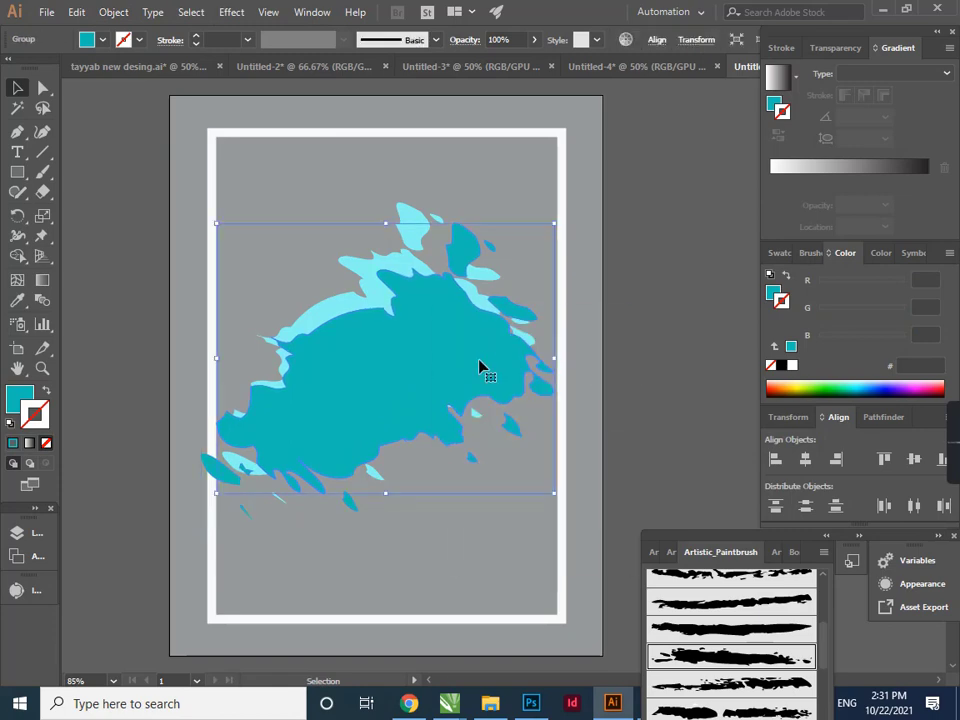
pyautogui.rightClick(481, 364)
pyautogui.click(558, 496)
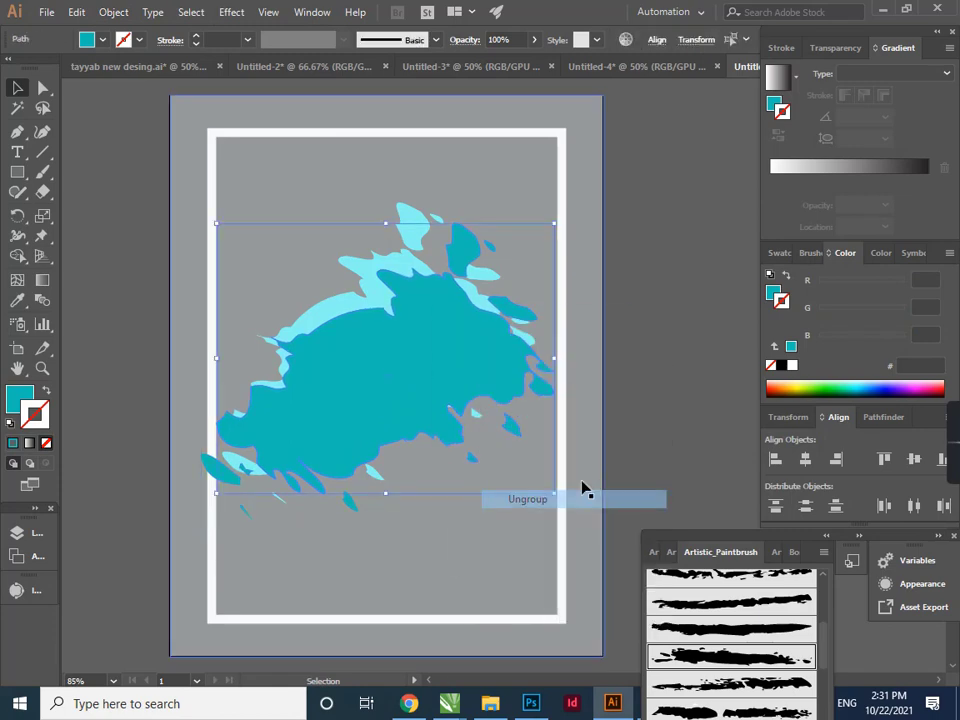
pyautogui.click(583, 489)
pyautogui.click(465, 349)
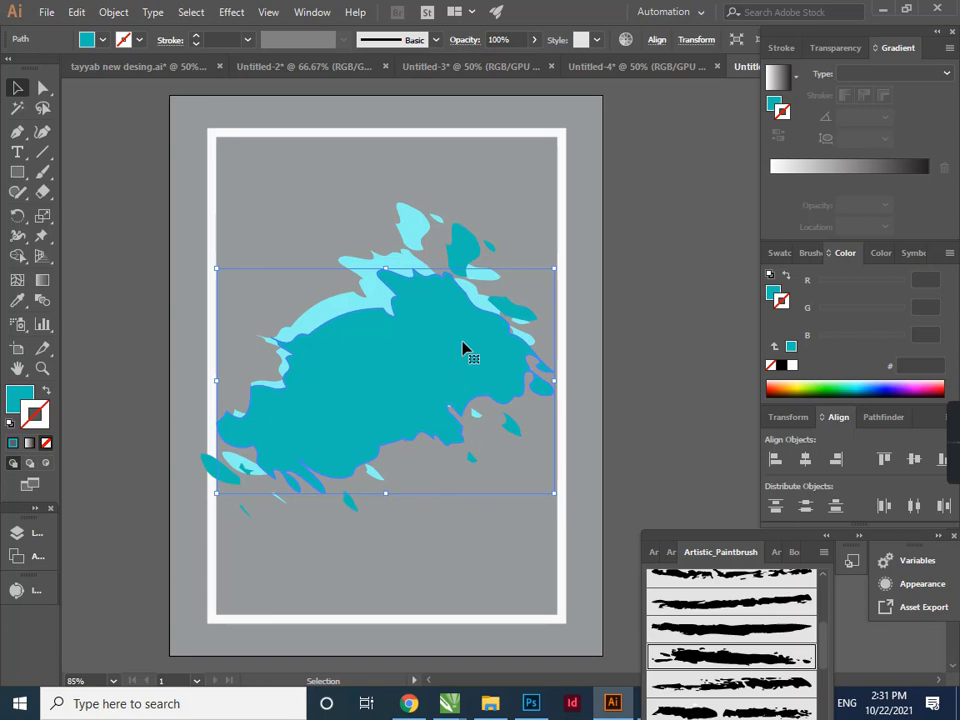
pyautogui.click(622, 323)
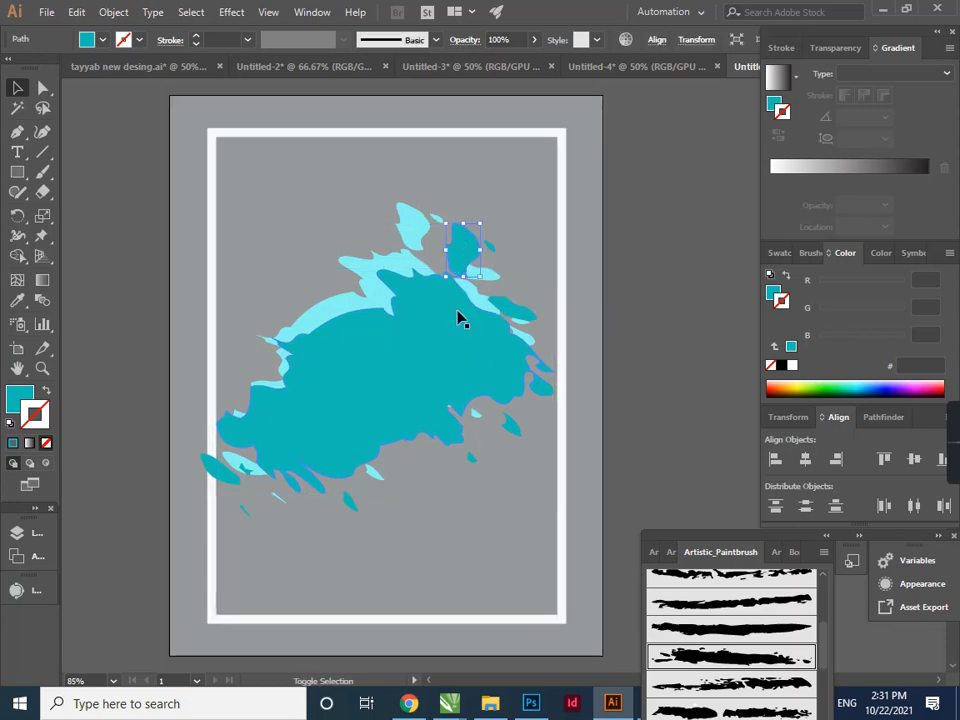
pyautogui.click(500, 416)
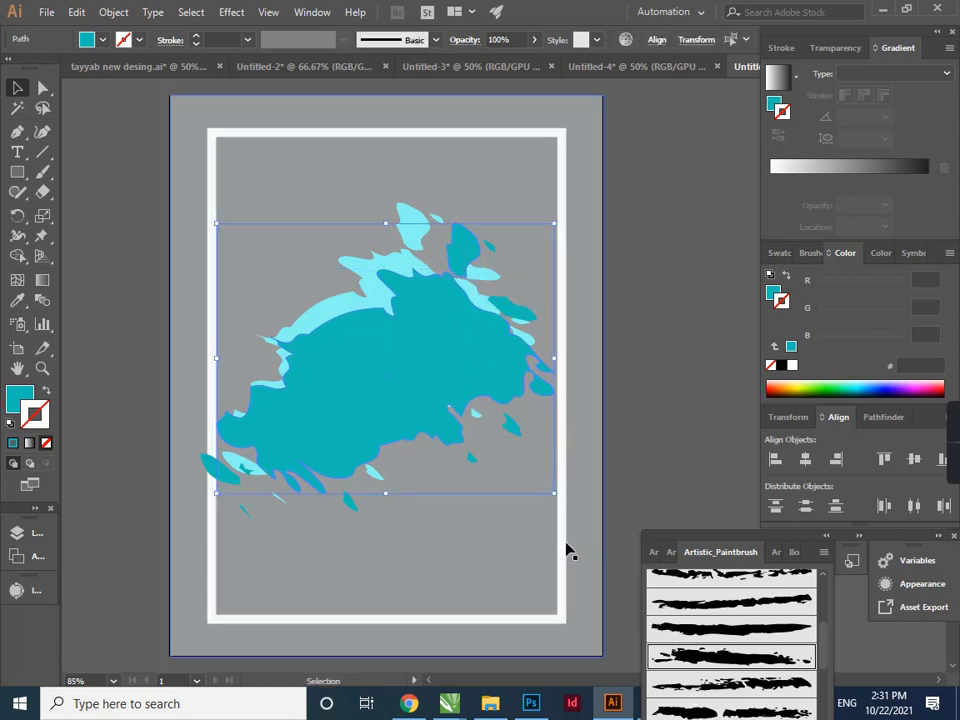
# Place the living-room photo neonbrand-mGZX2MOPR-s-unsplash from the Downloads folder on the artwork and scale it down to about the artboard's width
pyautogui.click(490, 703)
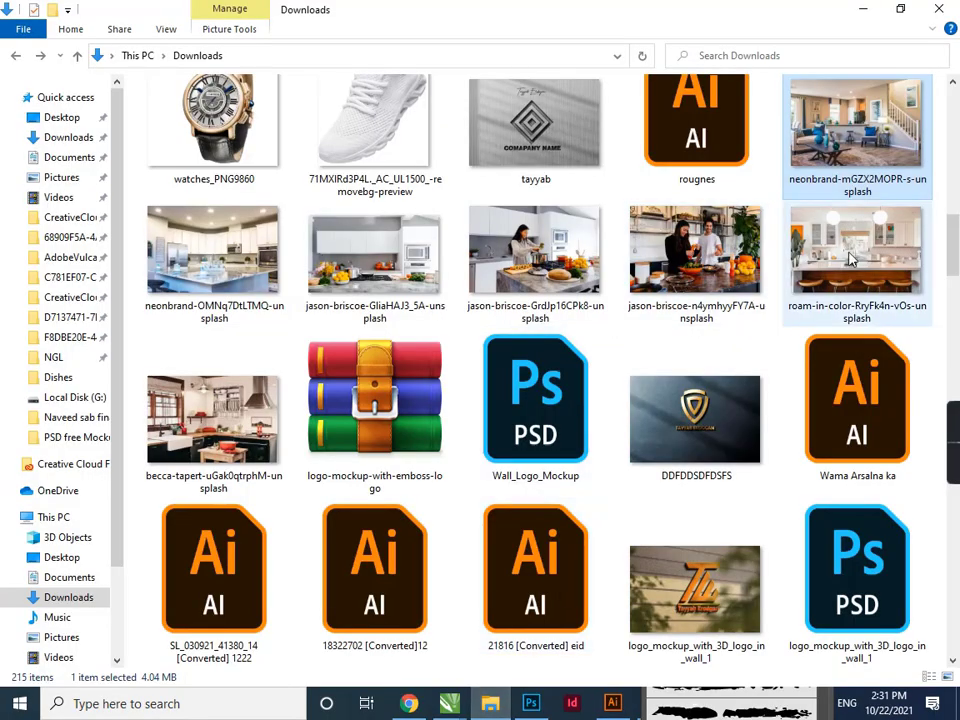
pyautogui.moveTo(838, 147); pyautogui.dragTo(649, 416)
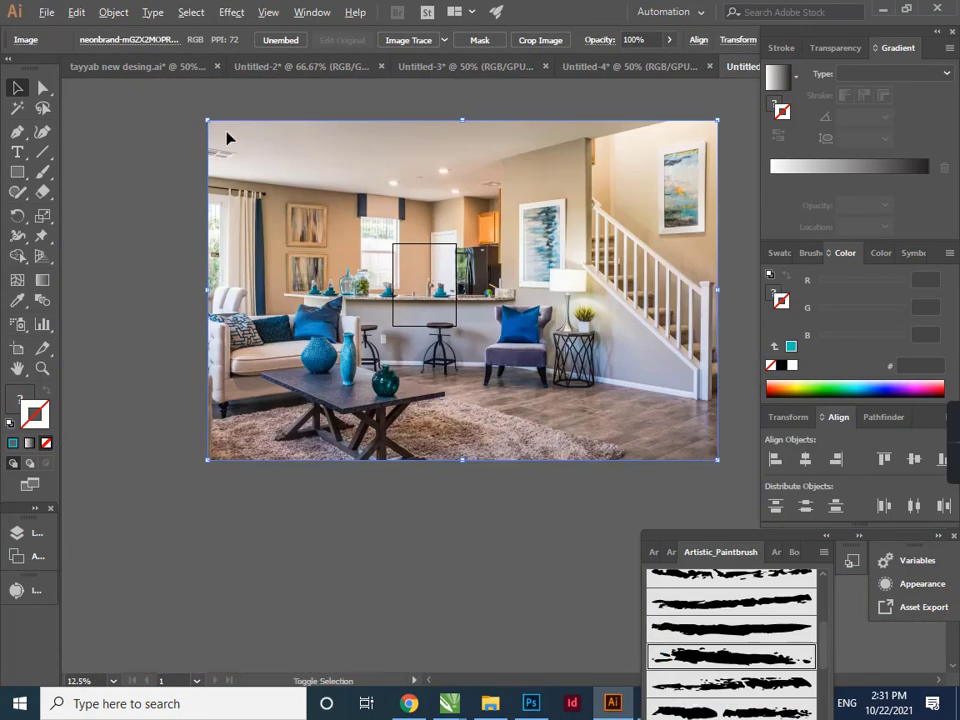
pyautogui.moveTo(209, 121); pyautogui.dragTo(413, 257)
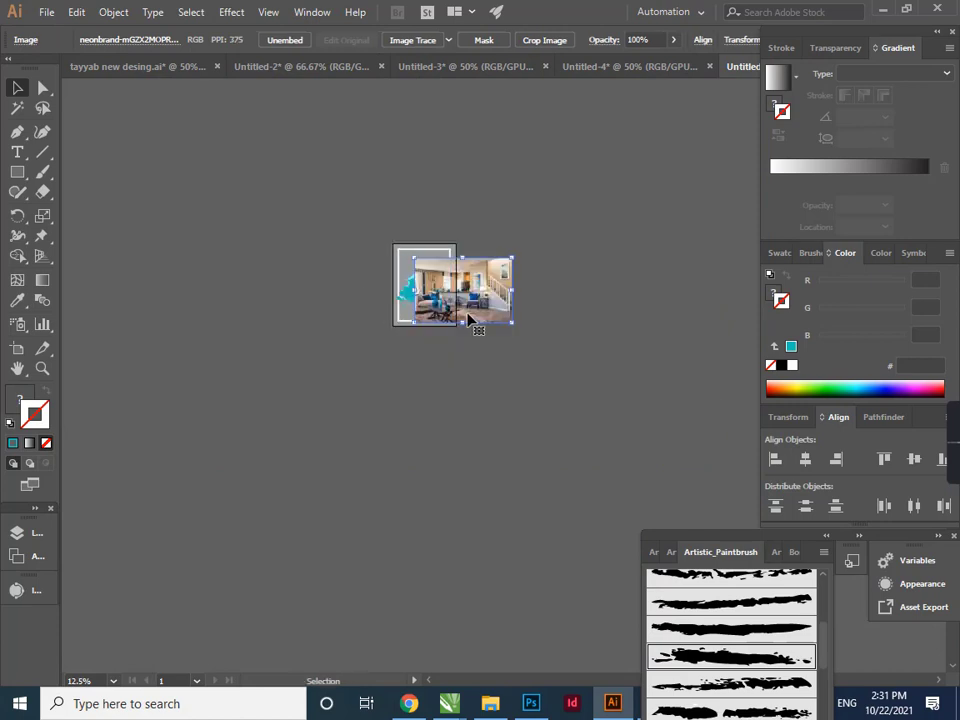
pyautogui.moveTo(510, 326); pyautogui.dragTo(477, 317)
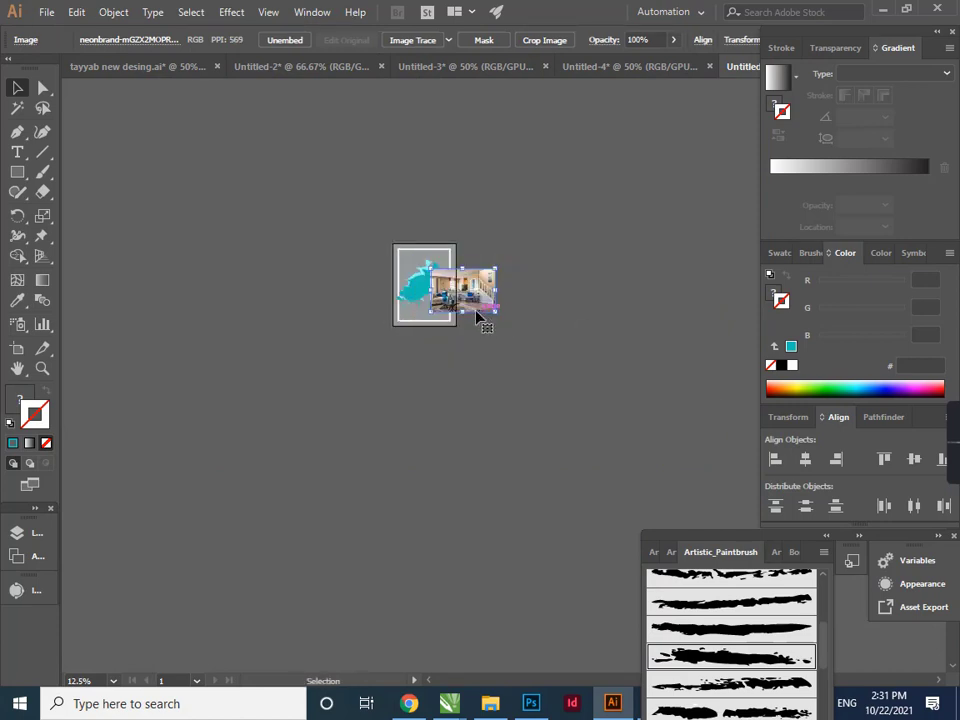
pyautogui.scroll(4, 465, 305)
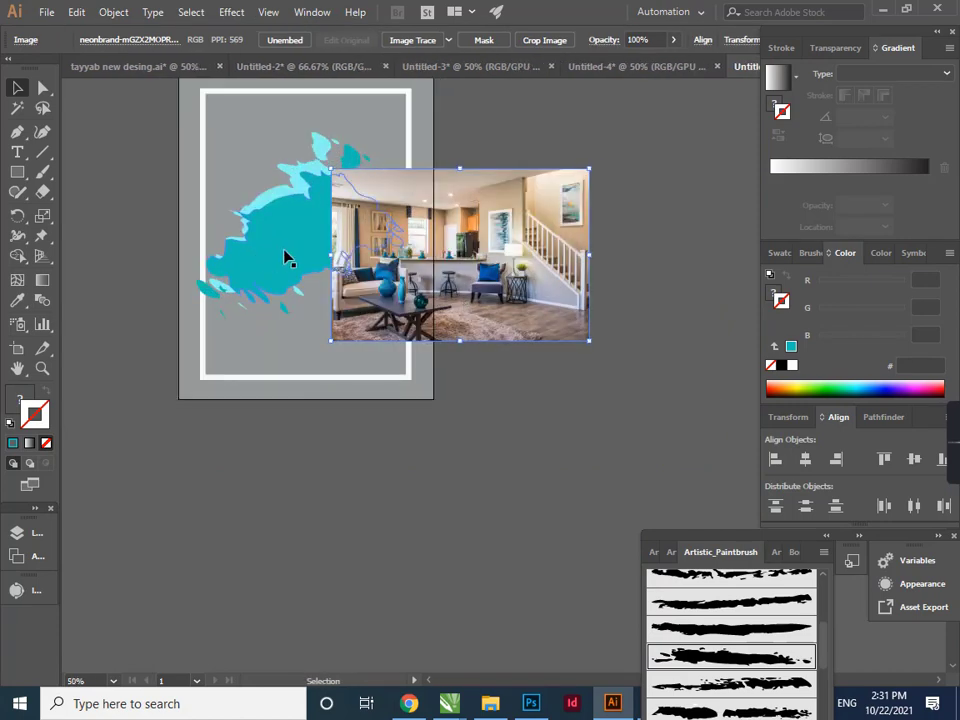
# Bring the large teal splash and its upper fragment in front of the photo, and move the photo behind them
pyautogui.click(285, 259)
pyautogui.moveTo(340, 183); pyautogui.dragTo(362, 162)
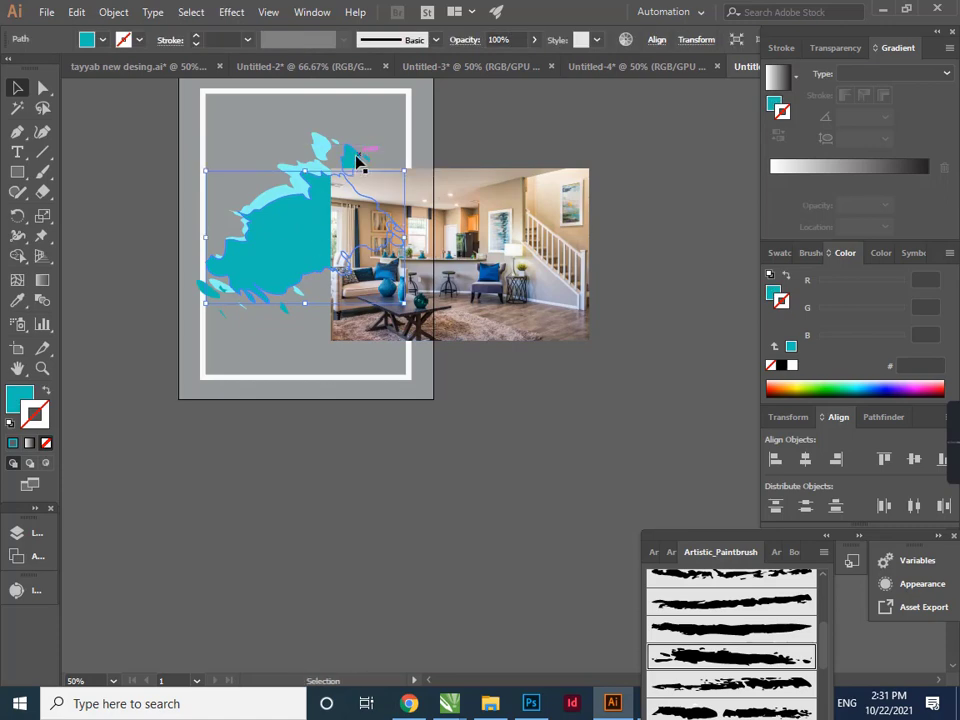
pyautogui.rightClick(357, 158)
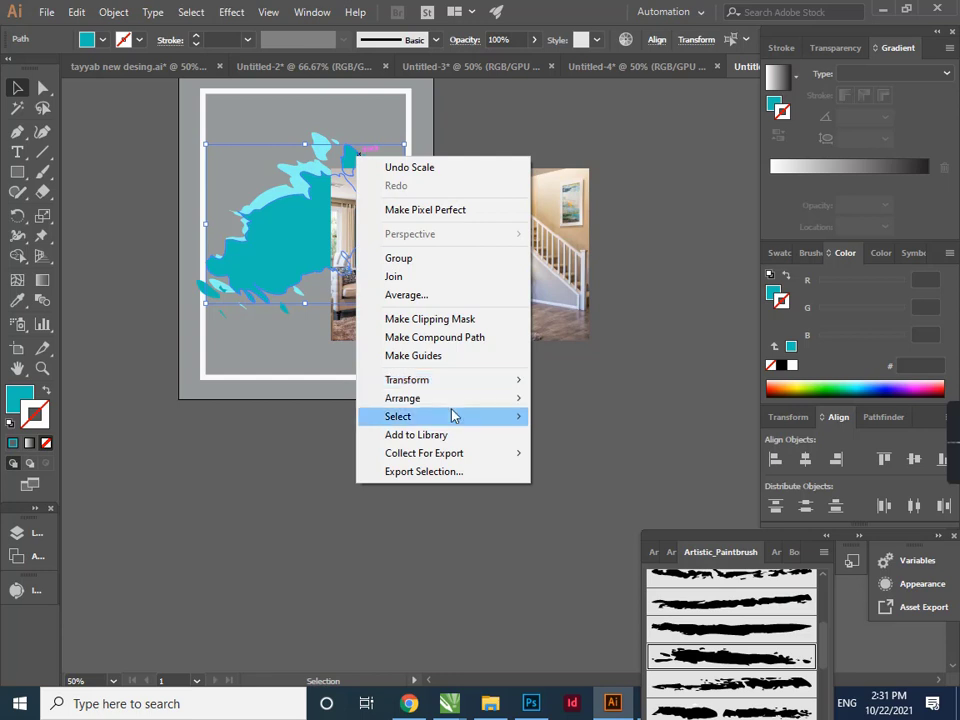
pyautogui.moveTo(451, 405)
pyautogui.click(600, 400)
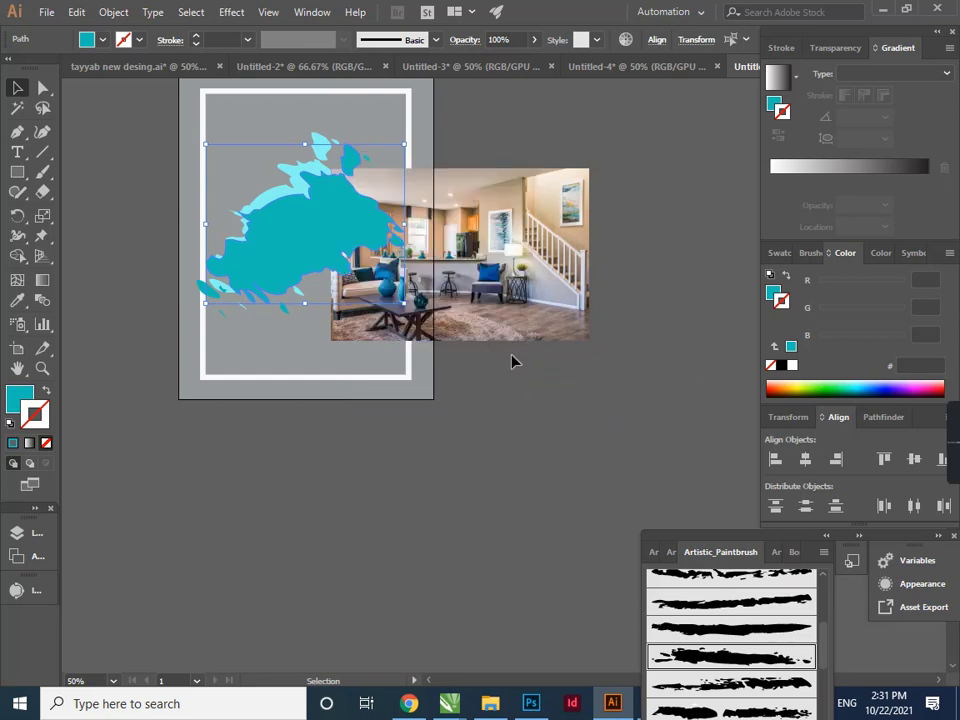
pyautogui.moveTo(537, 328); pyautogui.dragTo(389, 303)
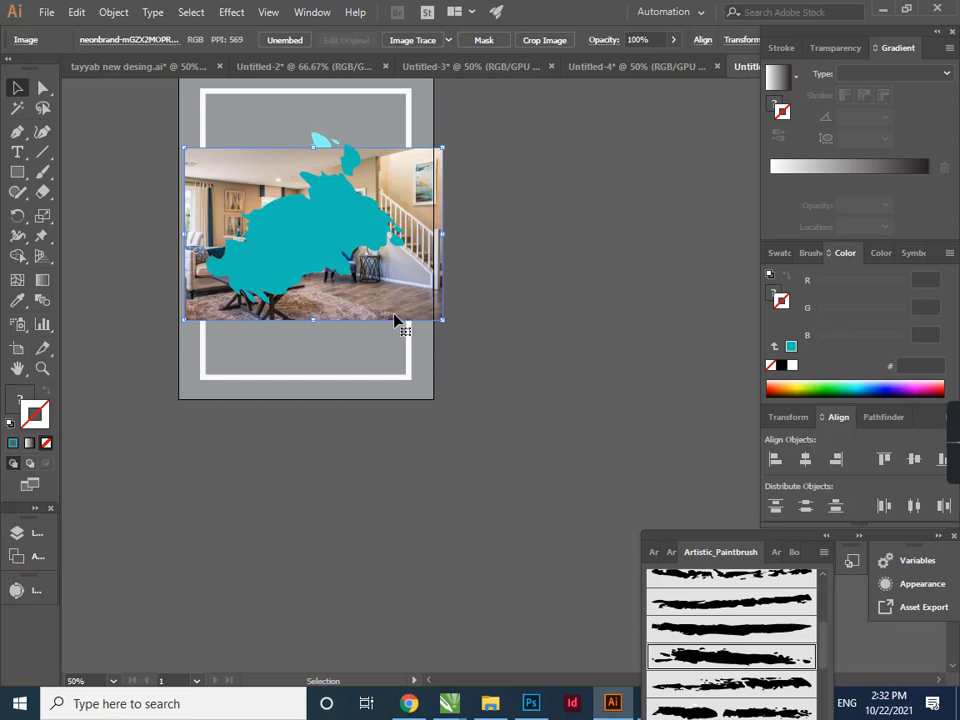
# Try to clip the photo with the large teal splash and its upper fragment together, and undo the clipping mask
pyautogui.click(350, 168)
pyautogui.keyDown('shift'); pyautogui.click(425, 218); pyautogui.keyUp('shift')
pyautogui.rightClick(425, 218)
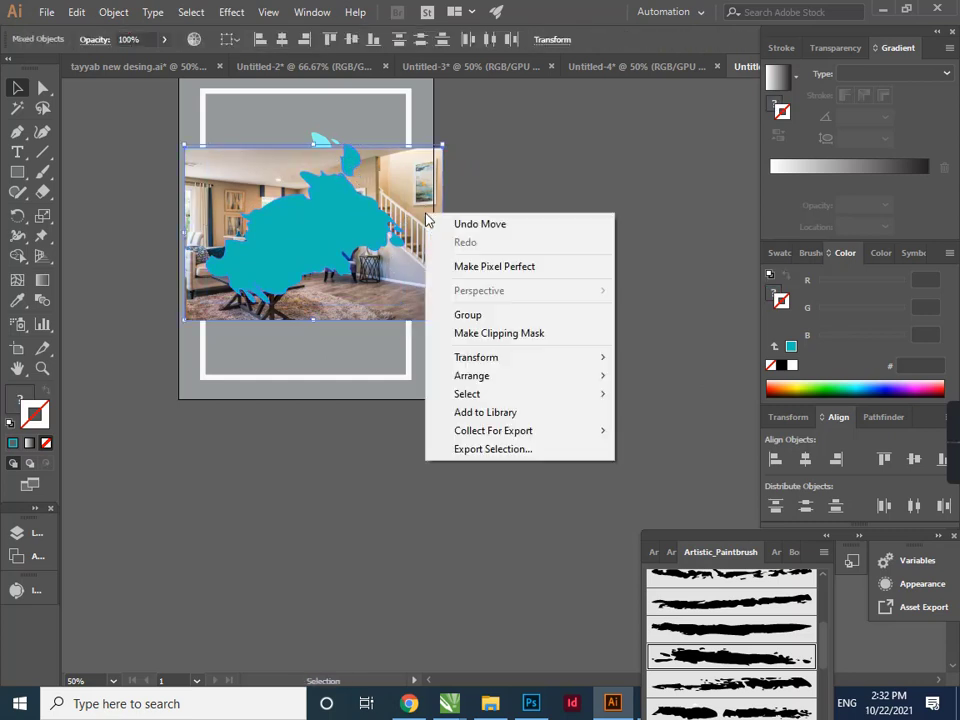
pyautogui.click(512, 336)
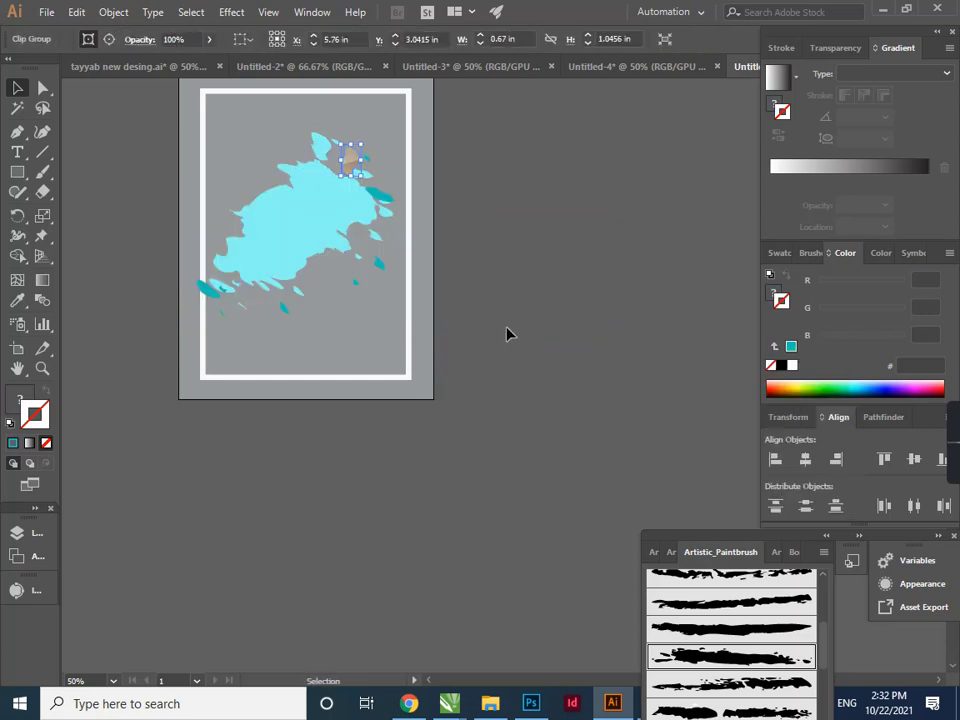
pyautogui.hotkey('ctrl', 'z')
# Make a clipping mask from only the large teal splash and the photo
pyautogui.scroll(2, 290, 245)
pyautogui.scroll(1, 290, 245)
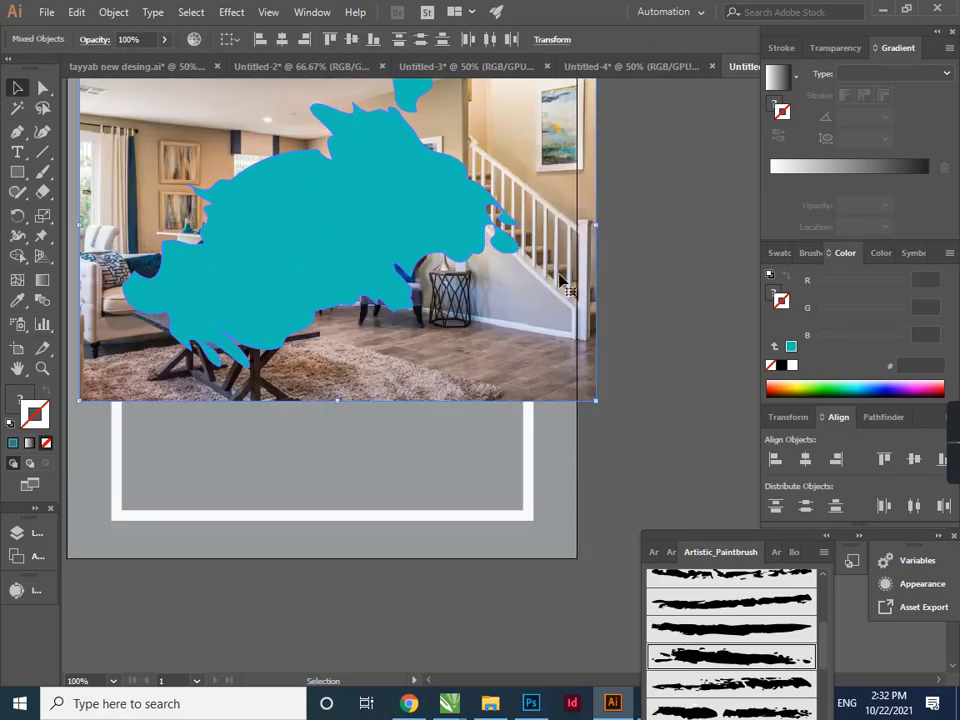
pyautogui.scroll(-1, 628, 325)
pyautogui.click(662, 315)
pyautogui.click(491, 255)
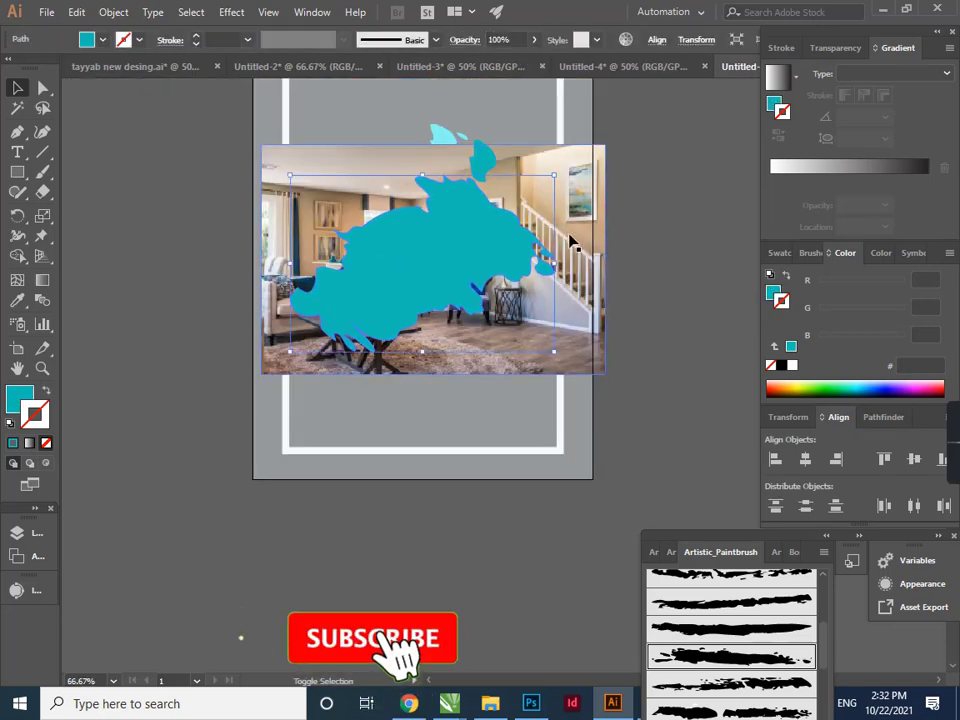
pyautogui.keyDown('shift'); pyautogui.click(573, 240); pyautogui.keyUp('shift')
pyautogui.rightClick(573, 240)
pyautogui.click(650, 353)
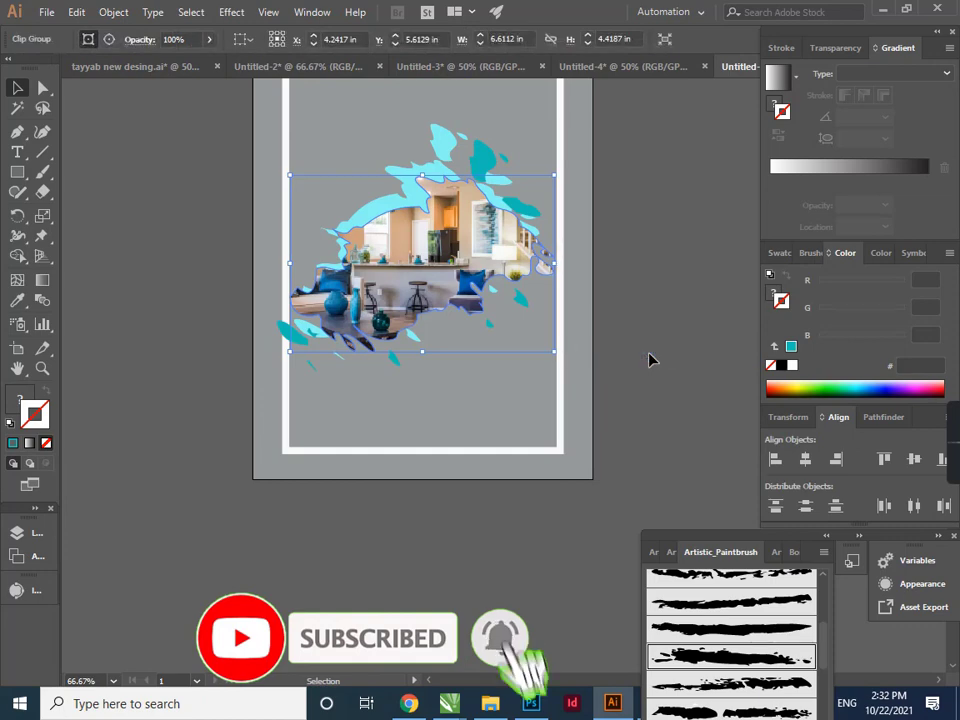
# Enlarge the clipped photo splash slightly so it covers more of the cyan splash and reaches the frame's sides
pyautogui.click(655, 344)
pyautogui.click(473, 265)
pyautogui.press('Up')
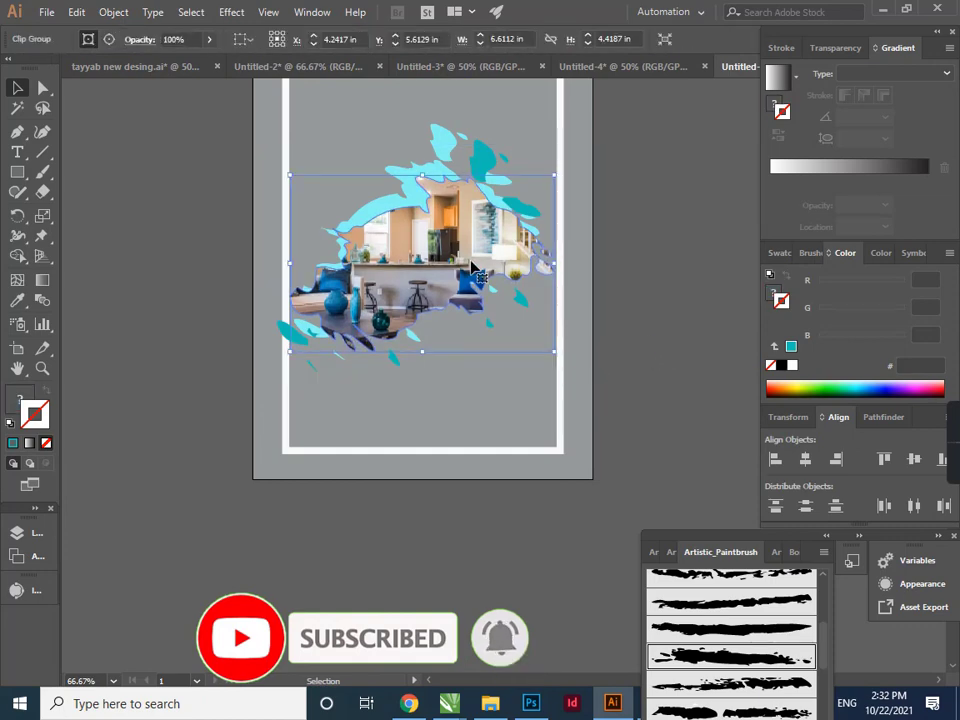
pyautogui.moveTo(557, 350); pyautogui.dragTo(564, 360)
pyautogui.click(636, 328)
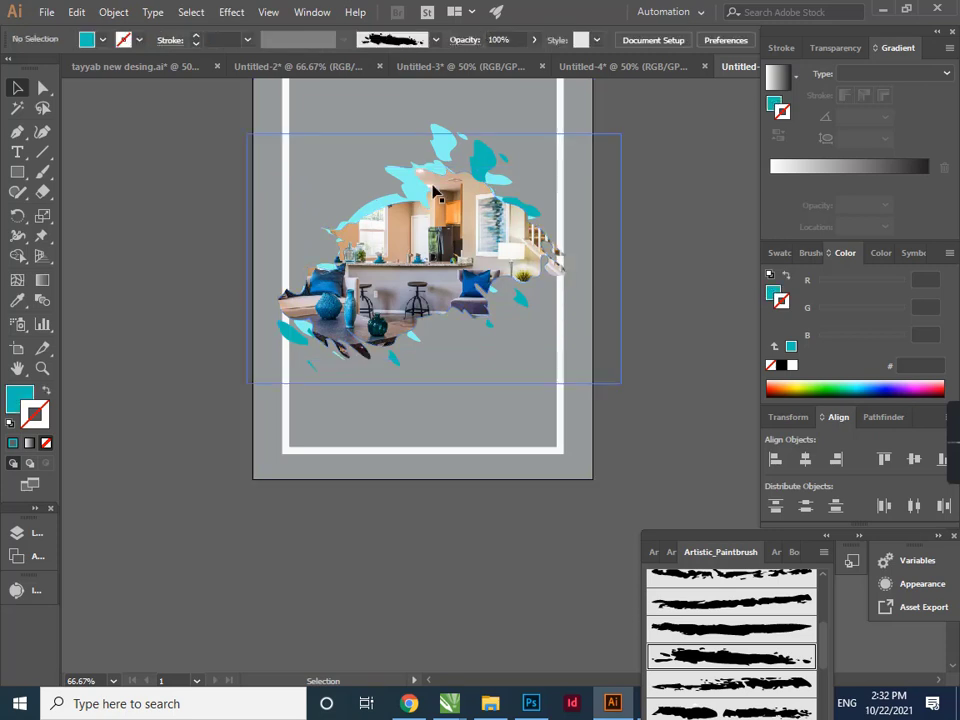
pyautogui.click(489, 168)
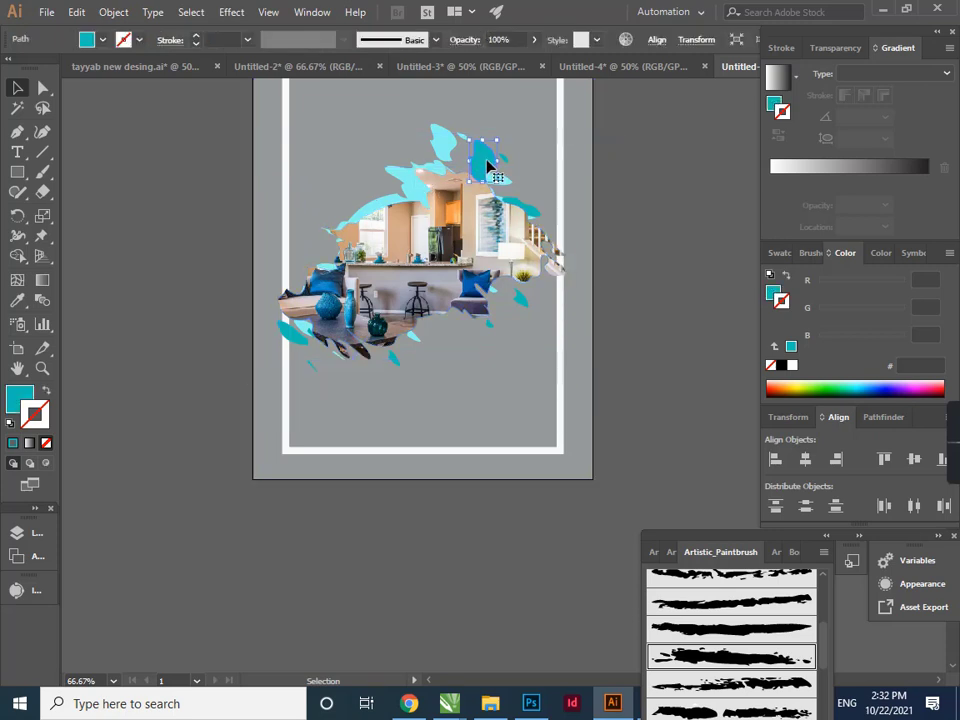
pyautogui.click(622, 222)
# Add the text "FLYER DESIIGN" in black inside the frame's upper-left area
pyautogui.scroll(-1, 498, 320)
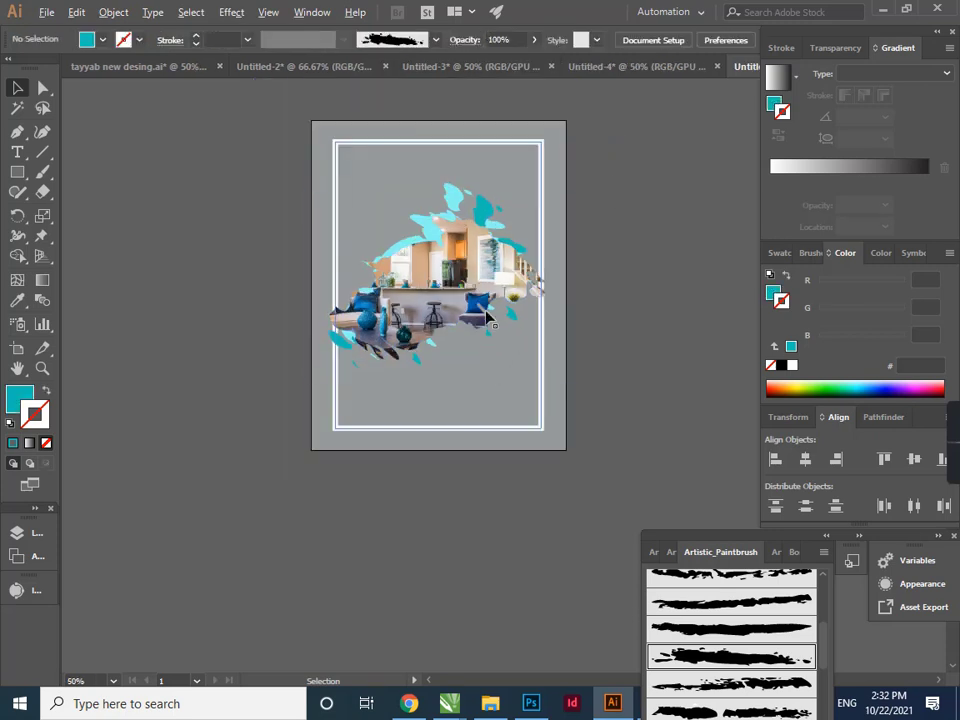
pyautogui.scroll(1, 391, 157)
pyautogui.press('t')
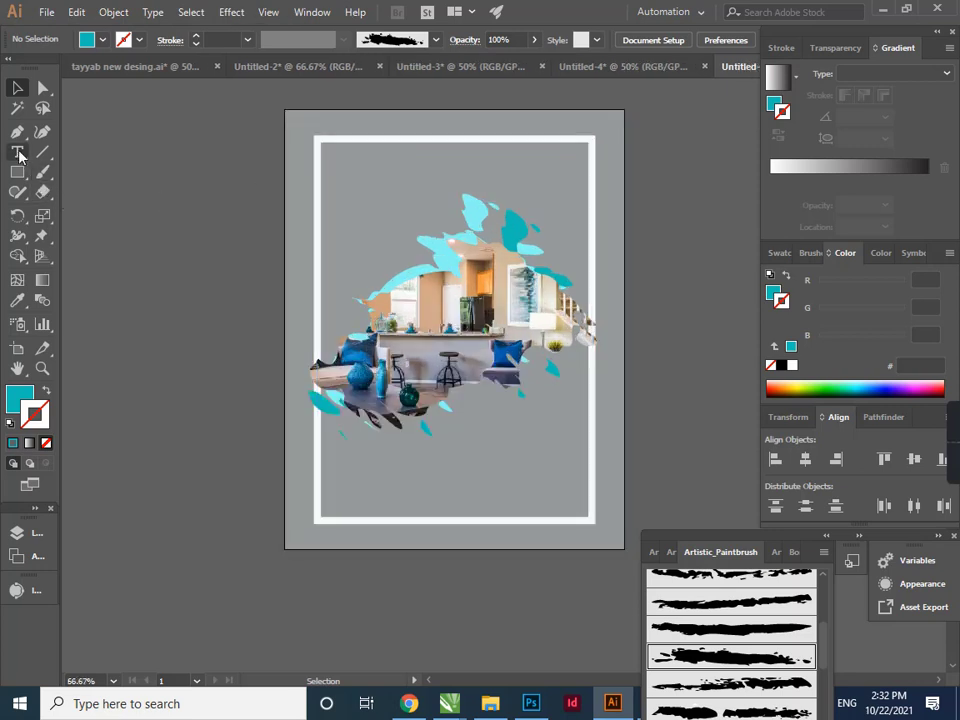
pyautogui.click(357, 183)
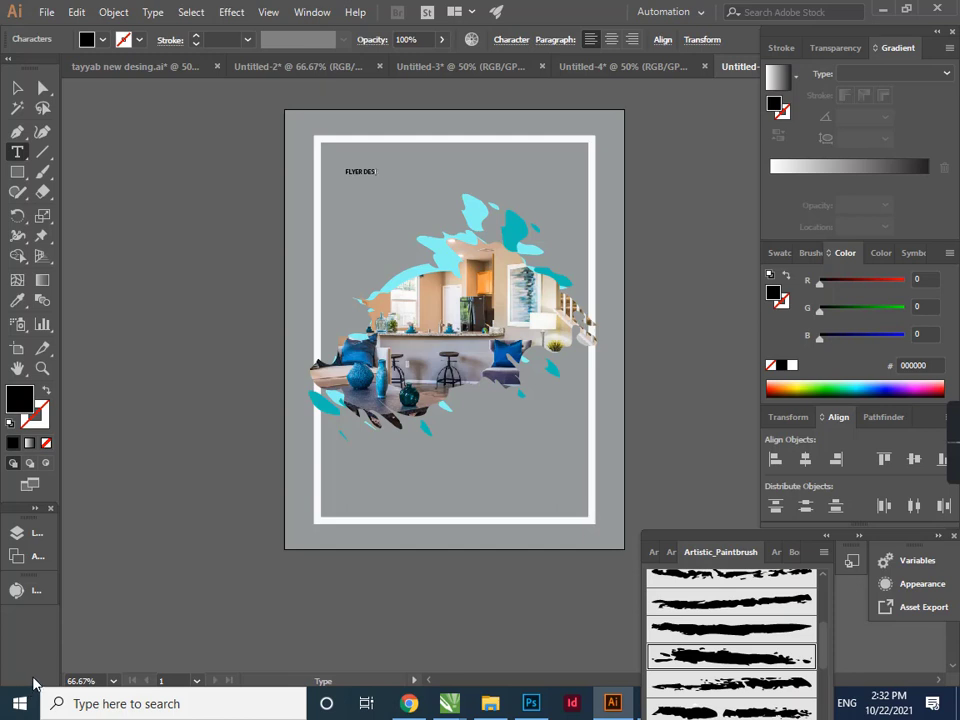
pyautogui.click(15, 88)
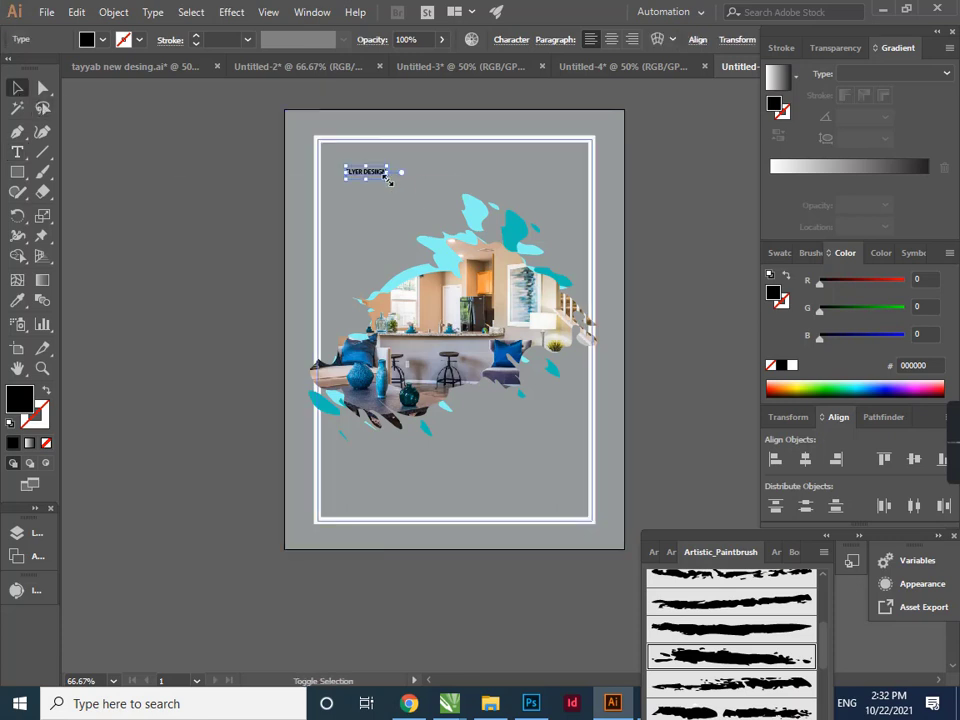
# Enlarge the text to about 1.65 in wide and place it at the bottom centre of the frame, undoing the vertical stretch
pyautogui.moveTo(388, 178); pyautogui.dragTo(466, 536)
pyautogui.hotkey('ctrl', 'z')
pyautogui.hotkey('ctrl', 'z')
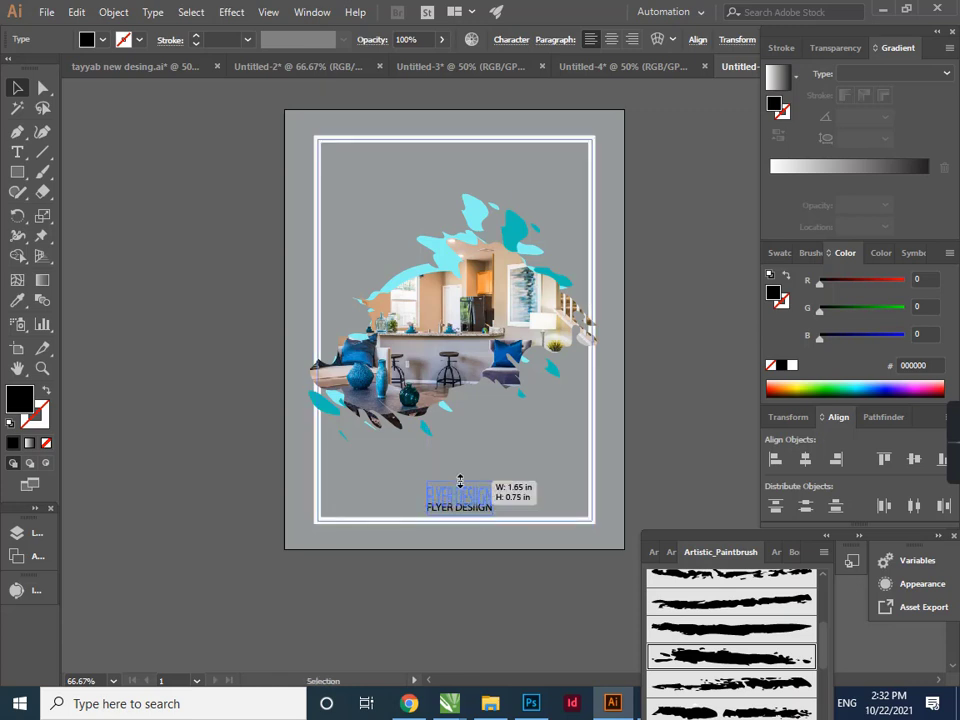
# Duplicate the bottom "FLYER DESIIGN" text into the frame's upper-left area and change the copy to "HOME FOR A"
pyautogui.moveTo(466, 512); pyautogui.dragTo(378, 167)
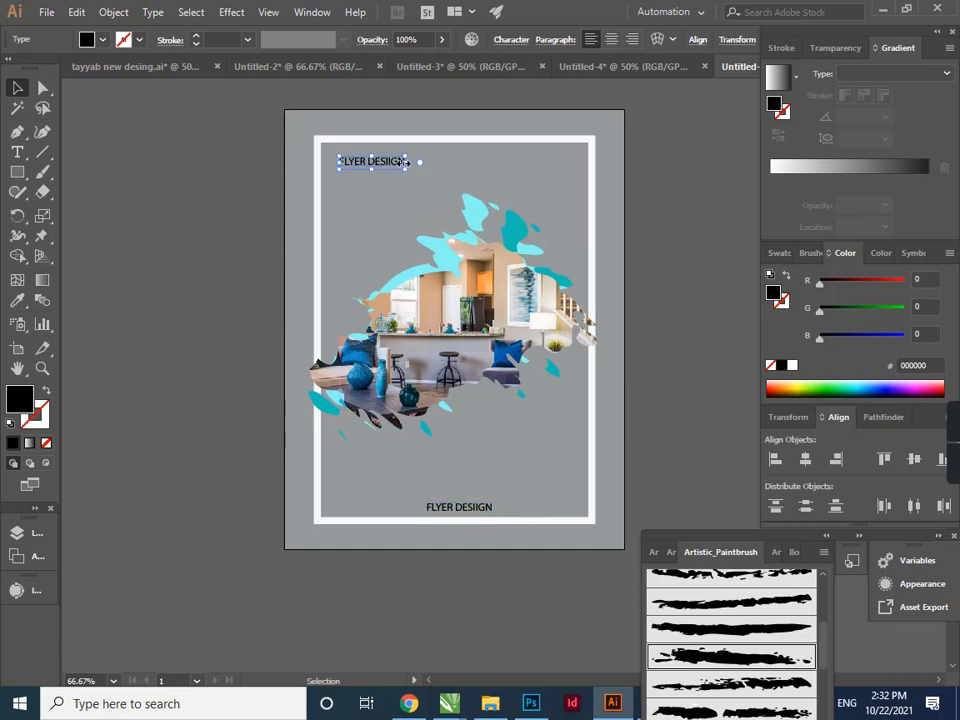
pyautogui.scroll(3, 401, 167)
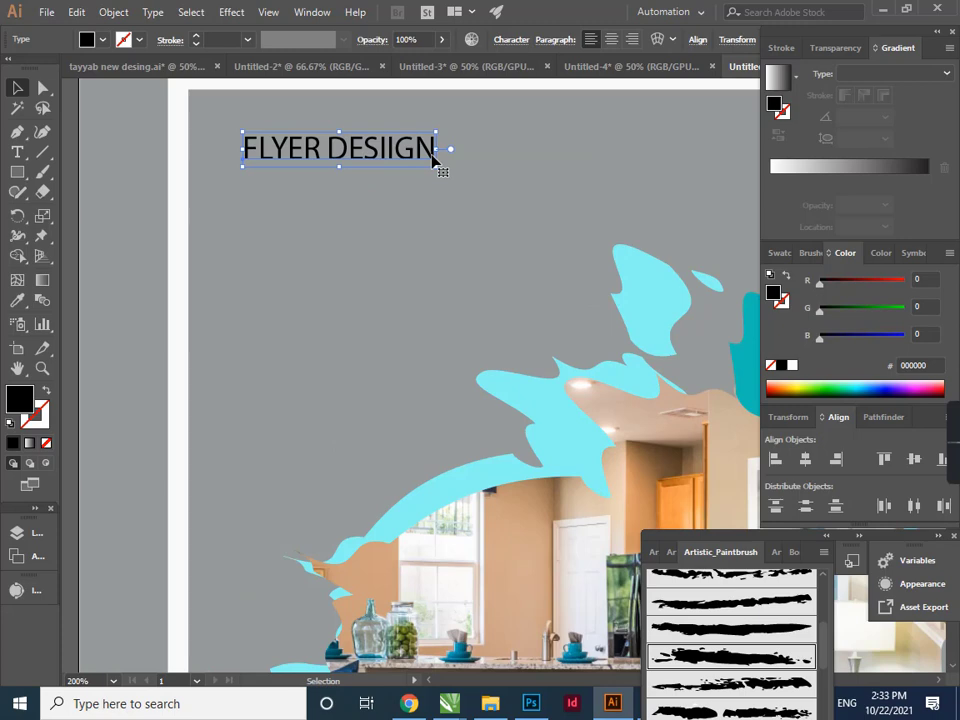
pyautogui.click(17, 152)
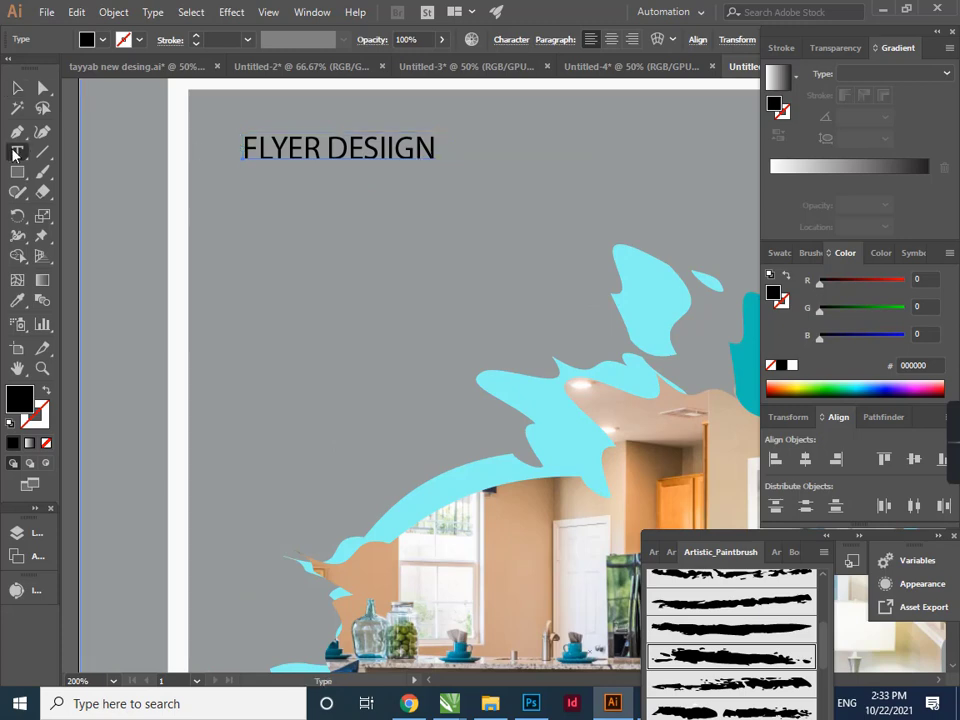
pyautogui.moveTo(437, 148); pyautogui.dragTo(227, 162)
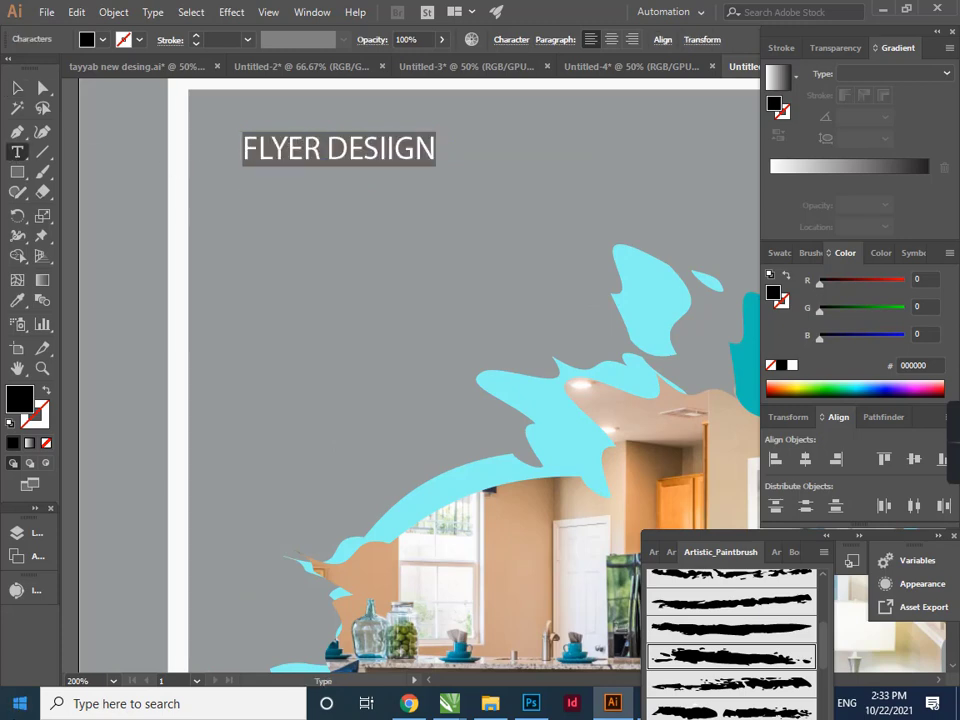
pyautogui.write('HOME F')
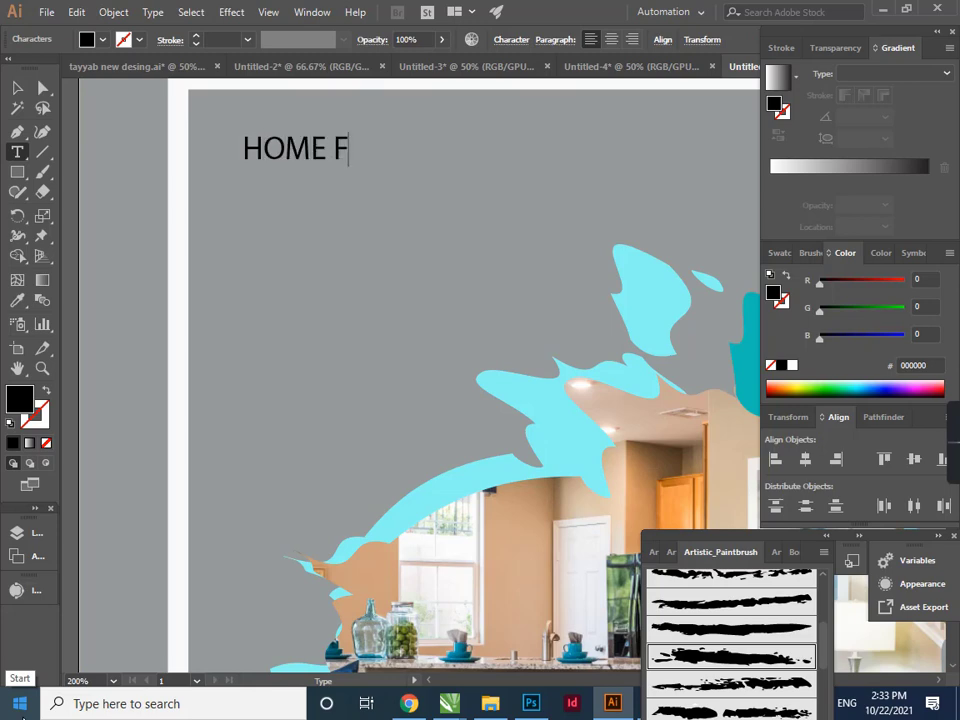
pyautogui.write('A')
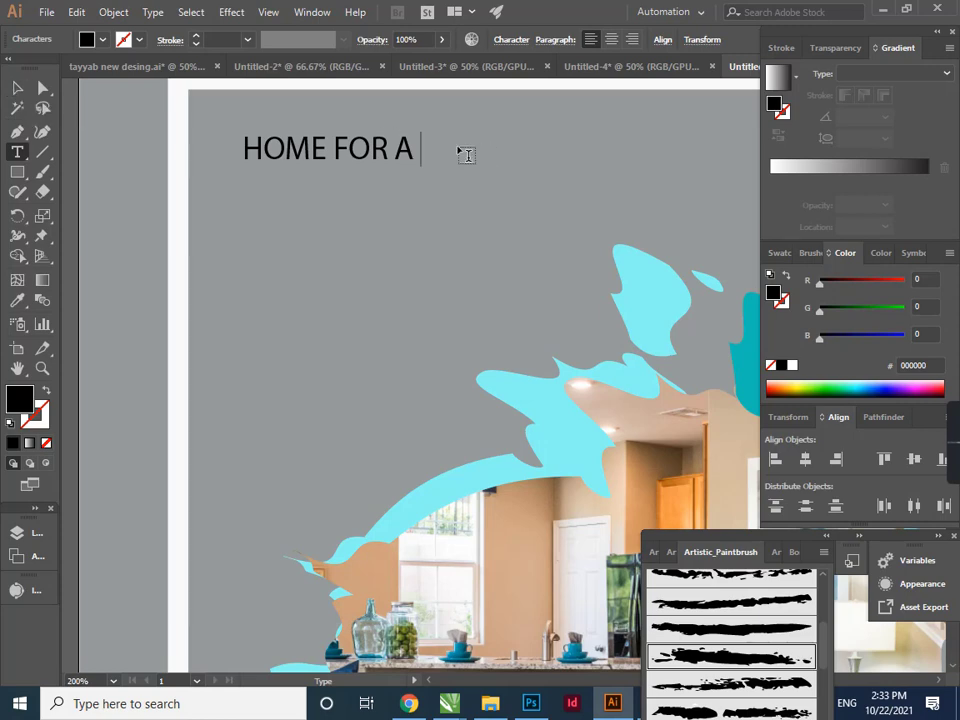
# Duplicate the "HOME FOR A" line directly below itself and change the copy to "RENT & SALES"
pyautogui.press('Escape')
pyautogui.moveTo(358, 160); pyautogui.dragTo(352, 205)
pyautogui.press('t')
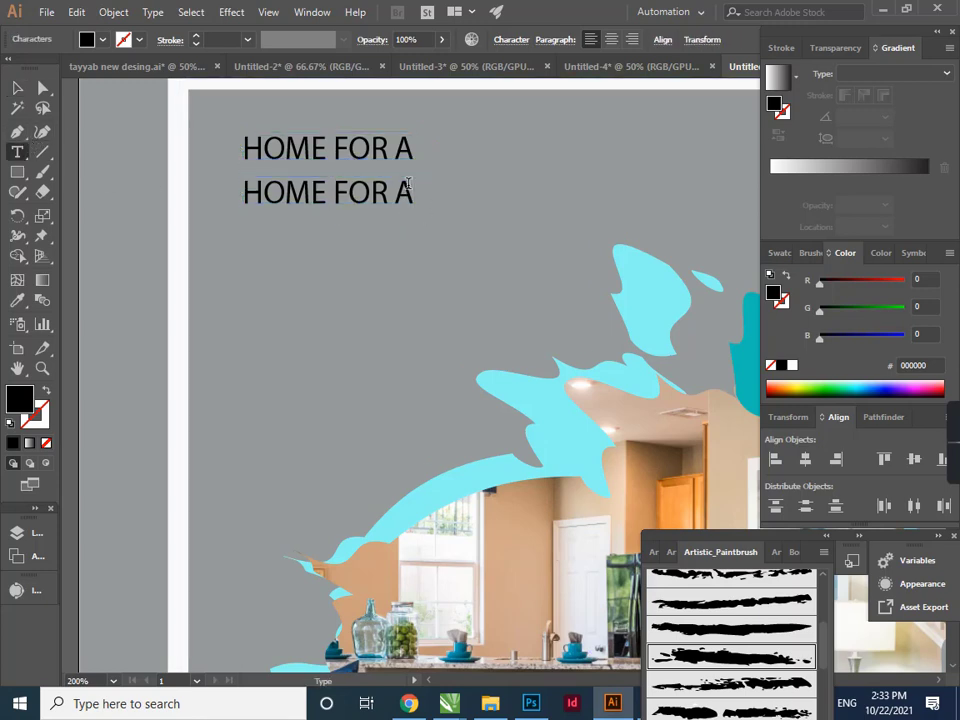
pyautogui.moveTo(408, 183); pyautogui.dragTo(216, 184)
pyautogui.write('RENT')
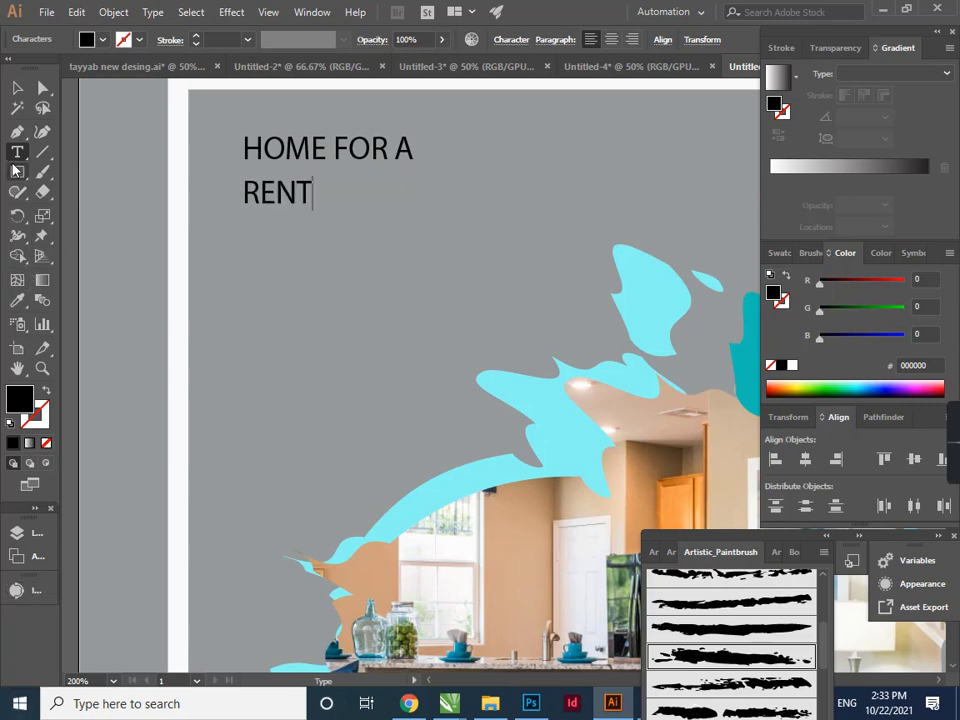
pyautogui.click(17, 88)
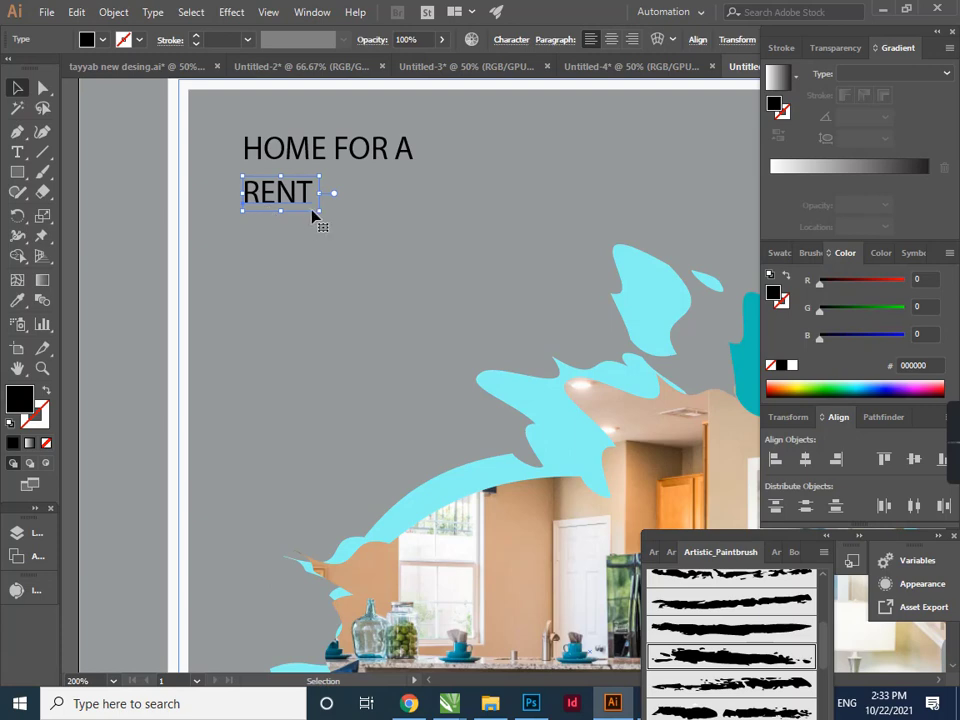
pyautogui.doubleClick(307, 206)
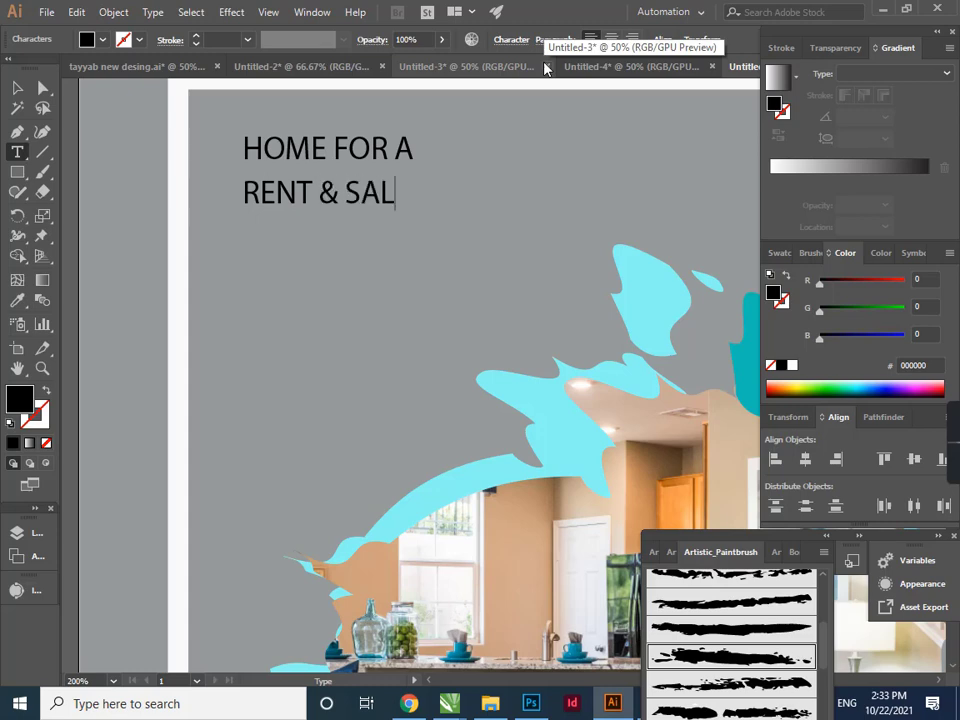
pyautogui.write('S')
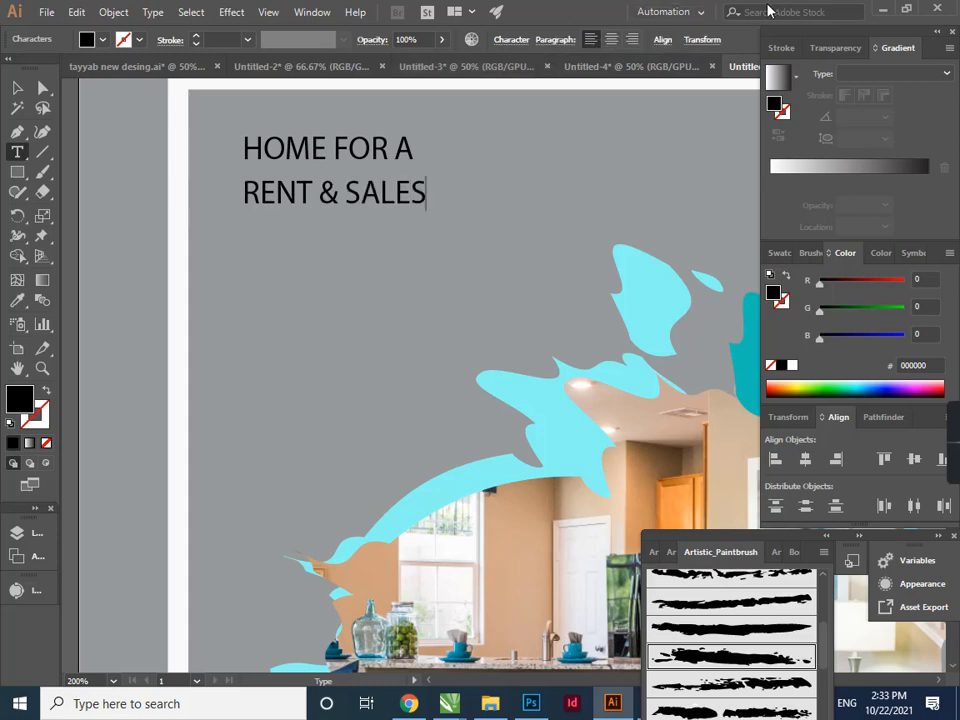
# Enlarge the "RENT & SALES" line proportionally to about twice its size, undoing the small move made in between
pyautogui.click(17, 88)
pyautogui.moveTo(435, 215); pyautogui.dragTo(560, 286)
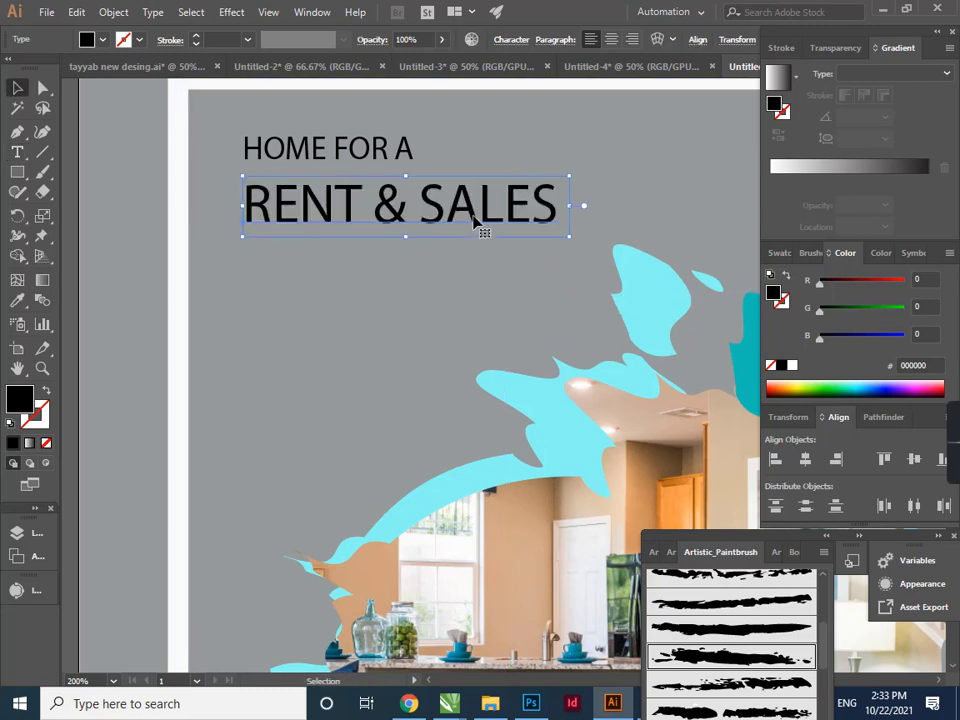
pyautogui.moveTo(476, 222)
pyautogui.mouseDown()
pyautogui.moveTo(439, 240)
pyautogui.moveTo(459, 233)
pyautogui.mouseUp()
pyautogui.hotkey('ctrl', 'z')
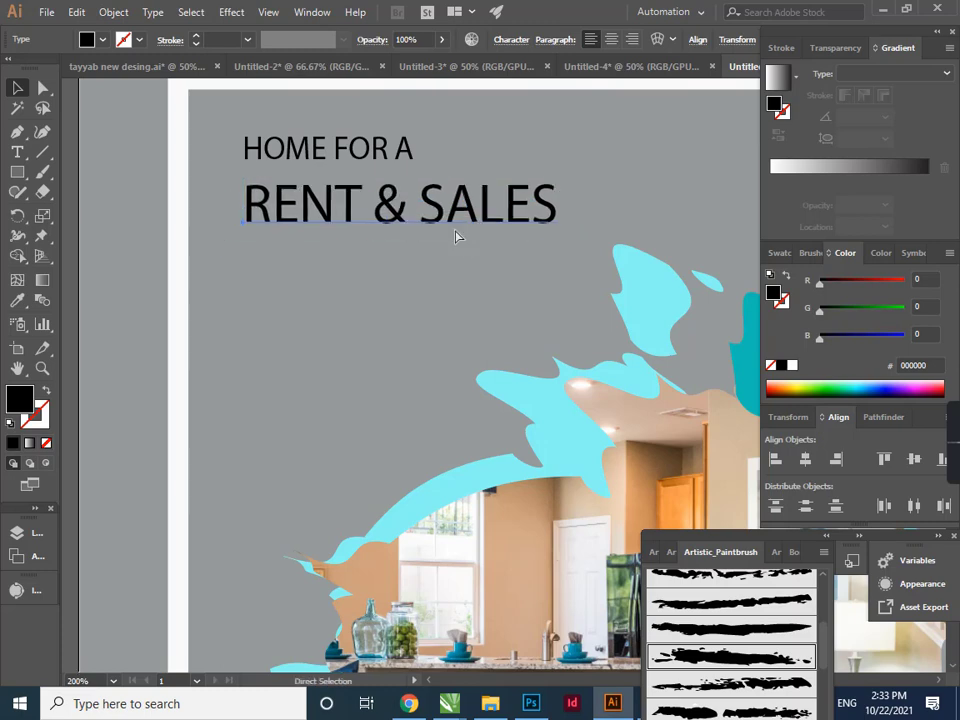
pyautogui.moveTo(571, 238); pyautogui.dragTo(619, 272)
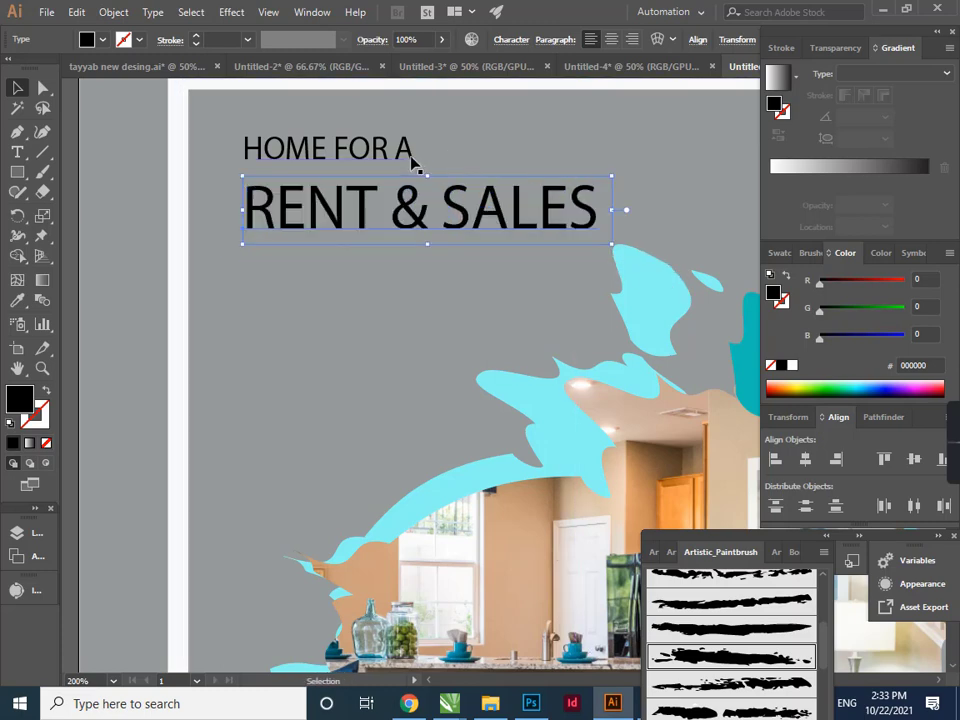
# Centre the two headline lines horizontally on each other, undoing the vertical centre alignment tried as well
pyautogui.keyDown('shift'); pyautogui.click(412, 162); pyautogui.keyUp('shift')
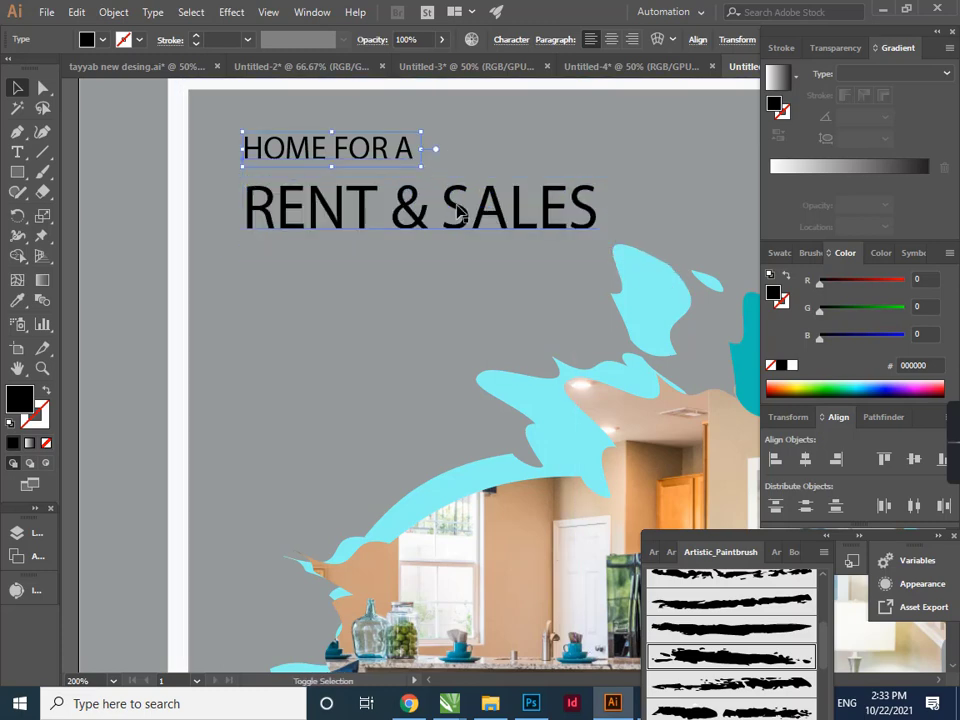
pyautogui.click(804, 459)
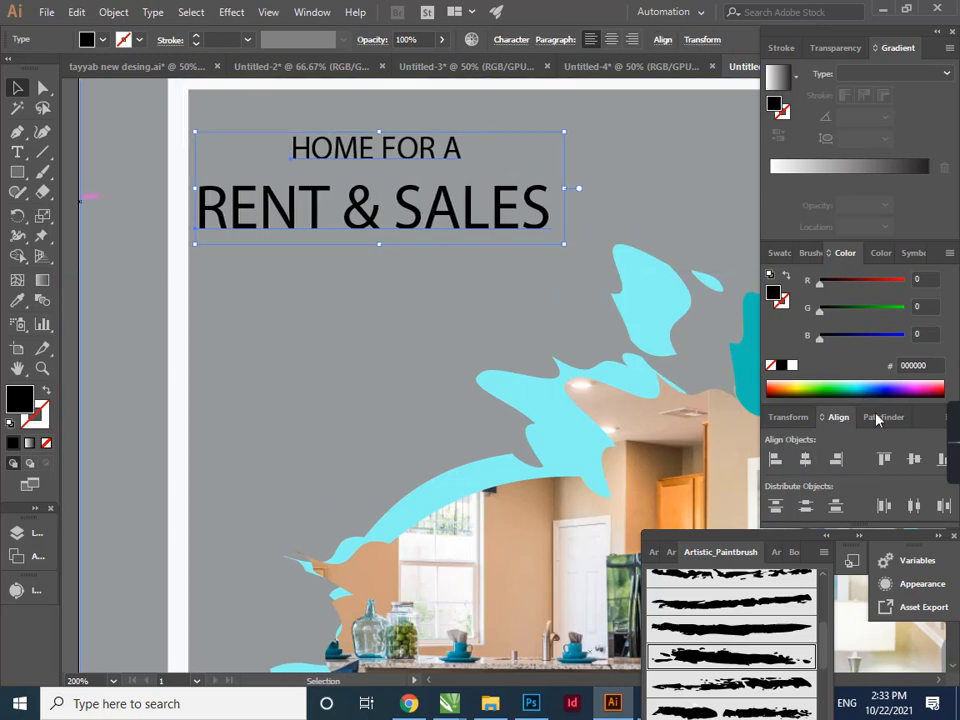
pyautogui.click(915, 462)
pyautogui.hotkey('ctrl', 'z')
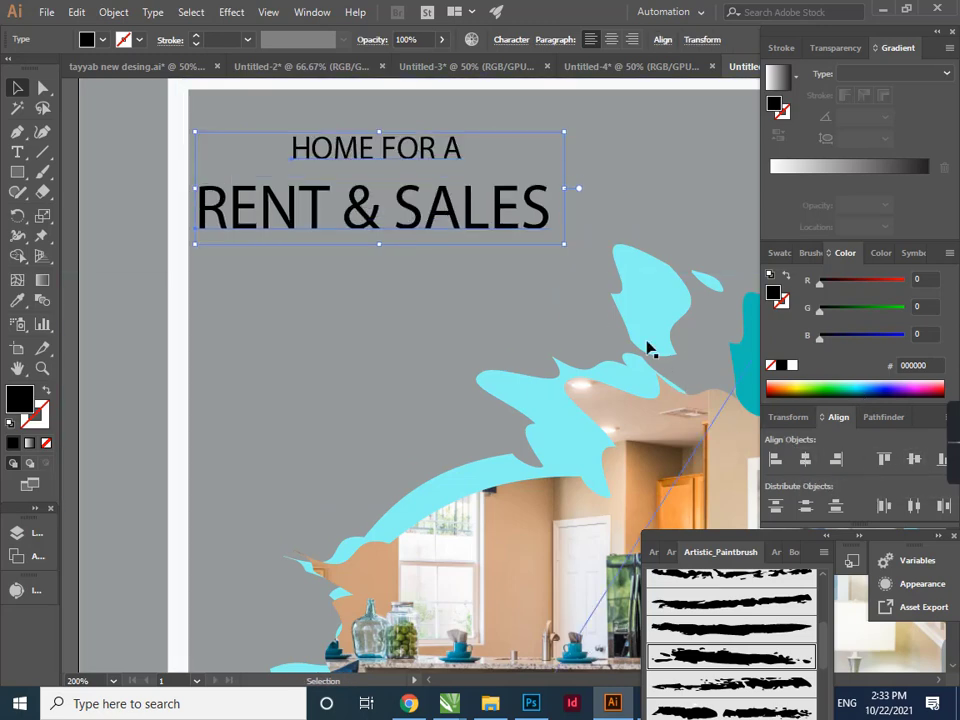
pyautogui.click(567, 305)
# Try the Bauhaus 93 and Berlin Sans FB Demi Bold fonts on the "RENT & SALES" line
pyautogui.click(527, 228)
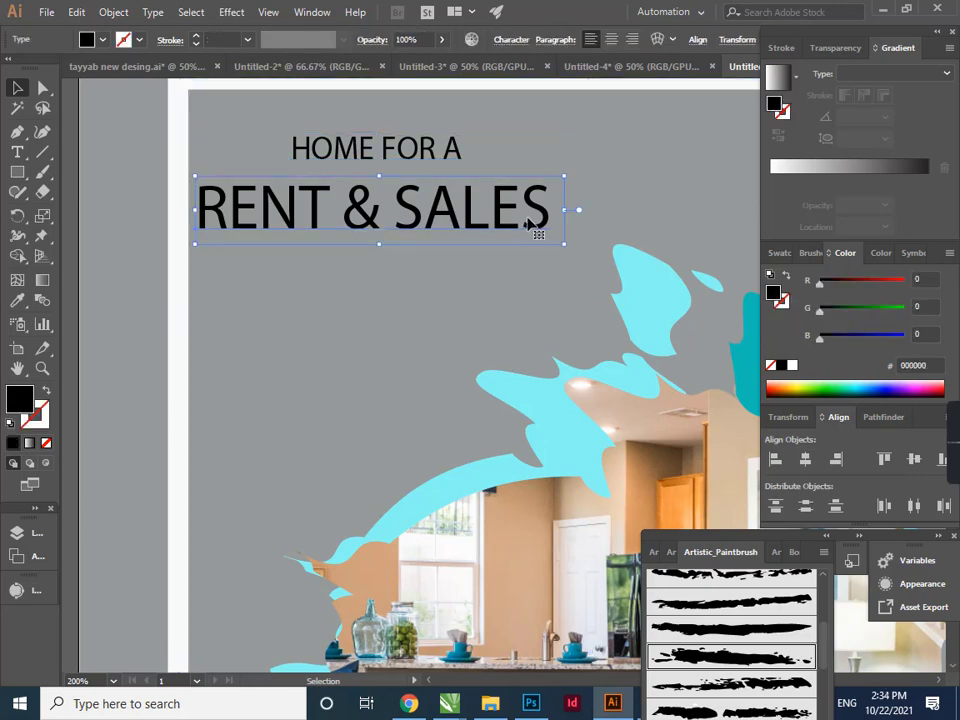
pyautogui.rightClick(537, 228)
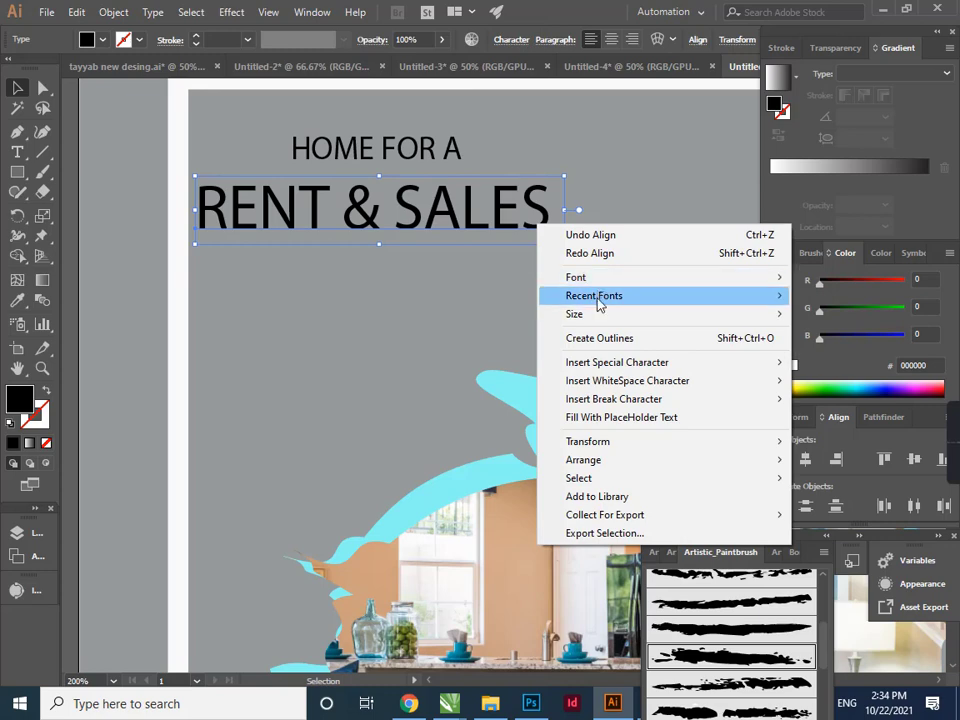
pyautogui.moveTo(600, 281)
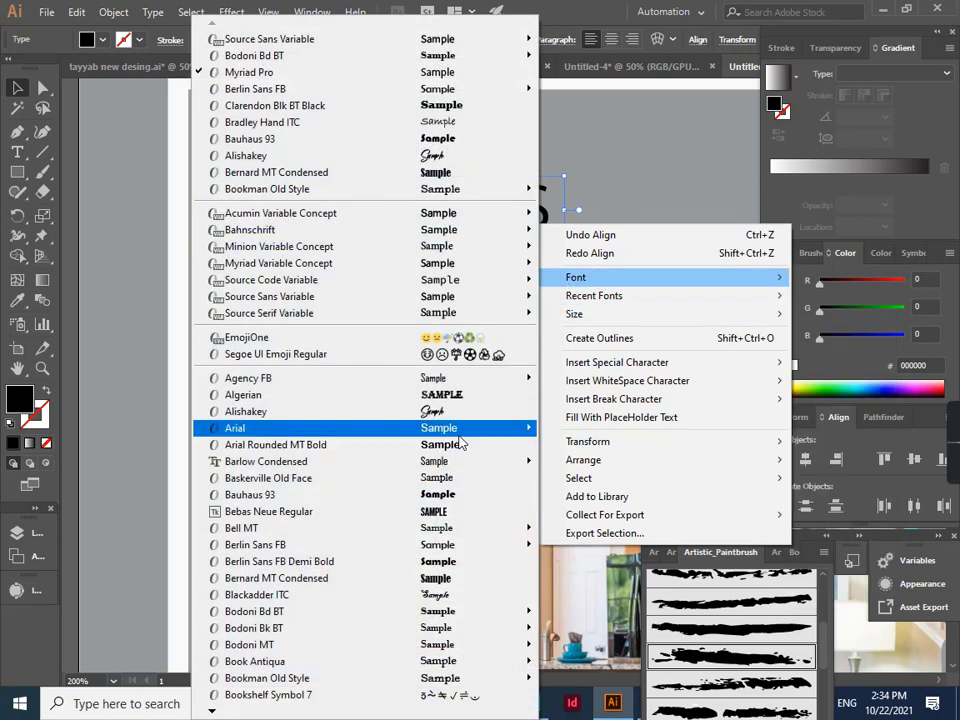
pyautogui.click(456, 494)
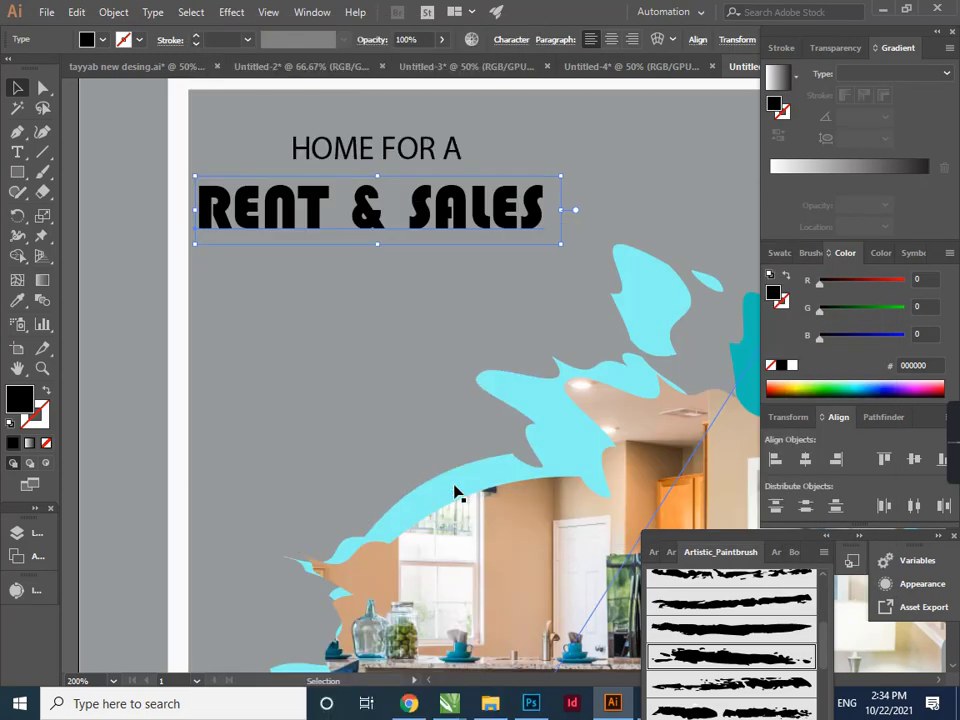
pyautogui.rightClick(516, 230)
pyautogui.moveTo(550, 278)
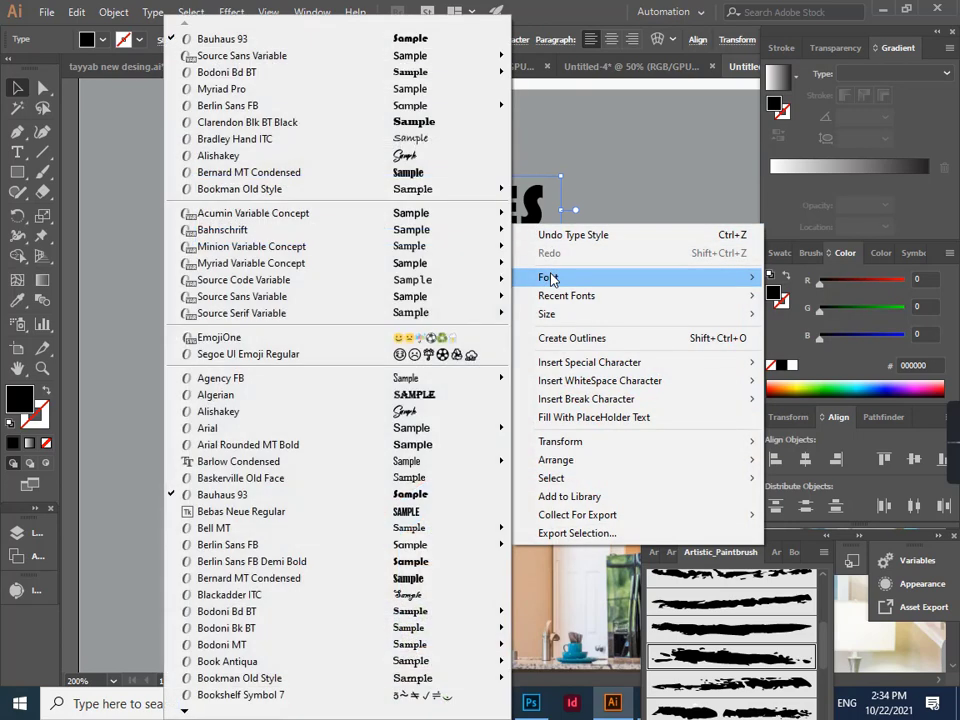
pyautogui.click(436, 562)
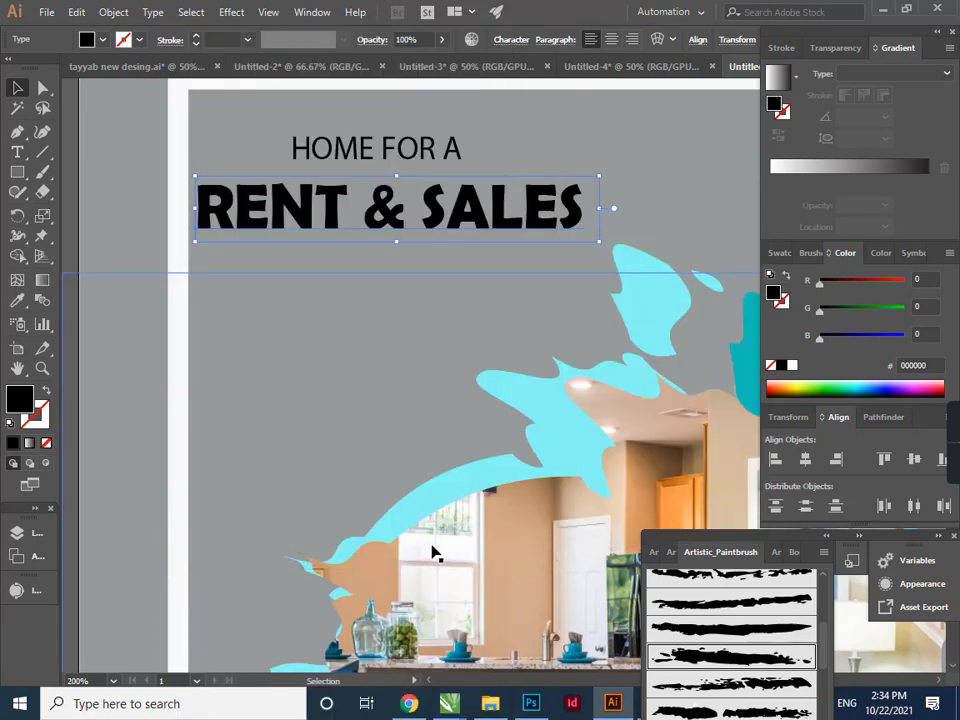
# Nudge the "RENT & SALES" line slightly right and up towards "HOME FOR A"
pyautogui.press('Right')
pyautogui.press('Up')
pyautogui.press('Up')
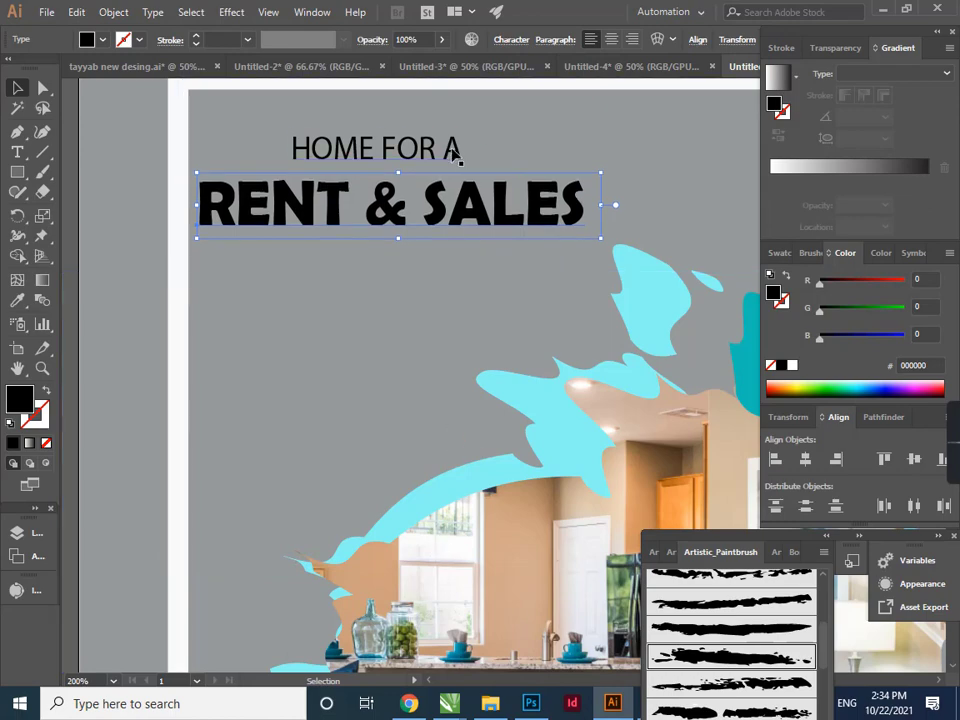
# Set the font of the "HOME FOR A" line to Arial Rounded MT Bold
pyautogui.rightClick(452, 152)
pyautogui.moveTo(512, 202)
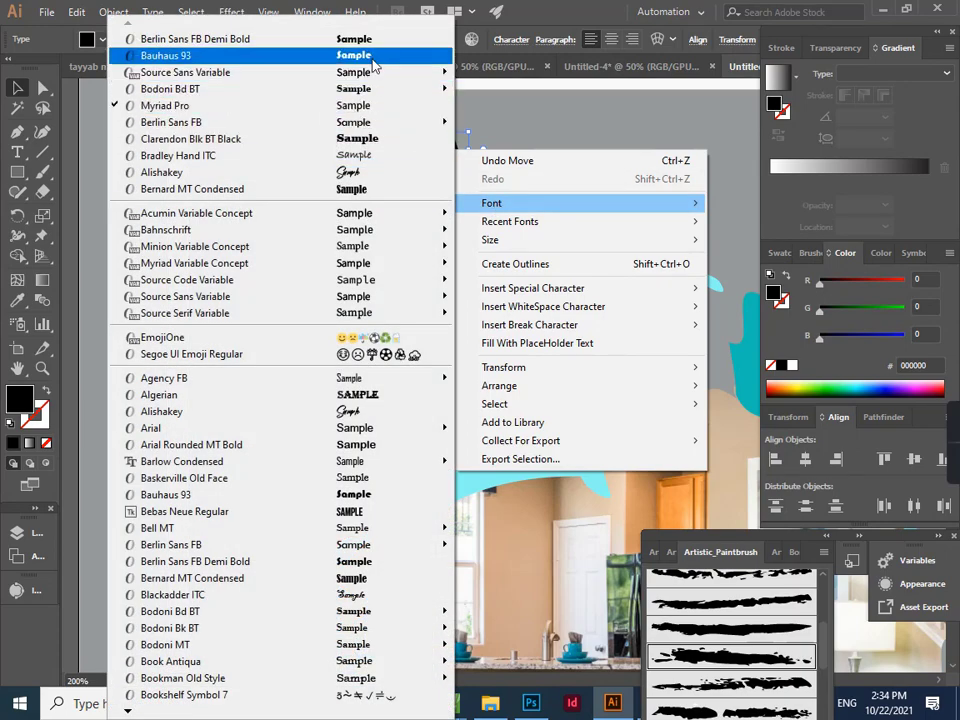
pyautogui.click(373, 445)
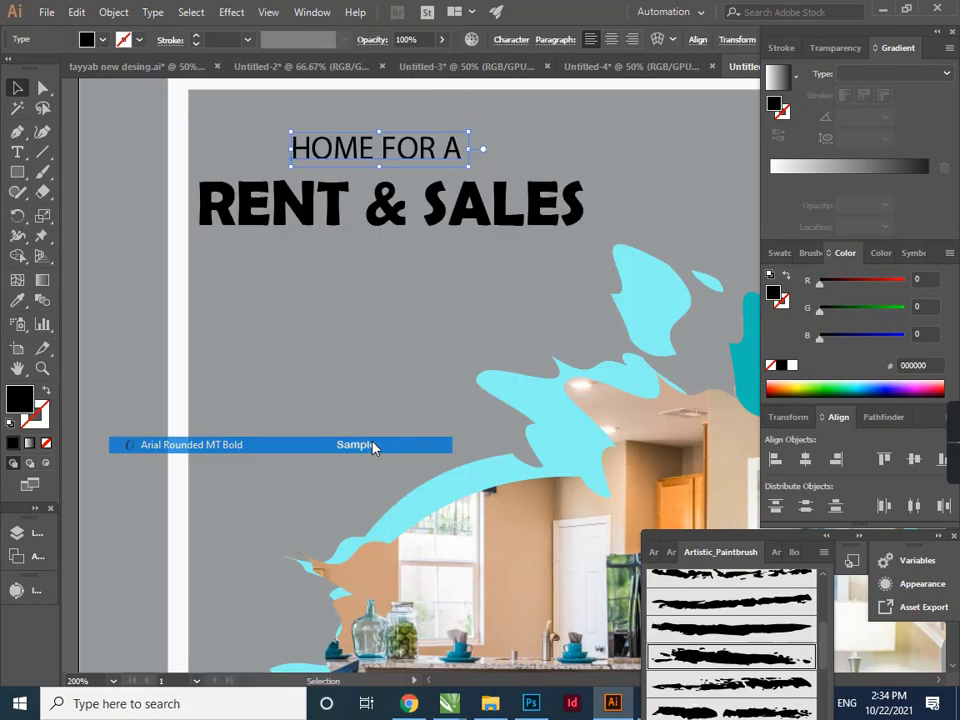
# Set the font of the "RENT & SALES" line to Bebas Neue Regular
pyautogui.moveTo(482, 200); pyautogui.dragTo(486, 206)
pyautogui.rightClick(486, 206)
pyautogui.moveTo(574, 262)
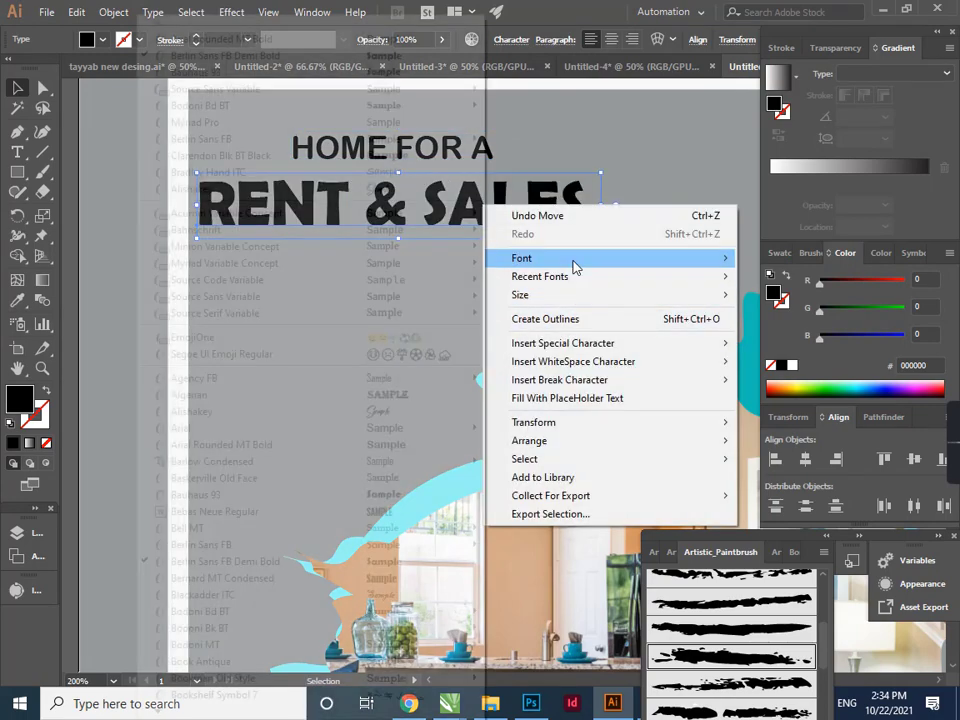
pyautogui.click(424, 511)
# Shift the "RENT & SALES" line right and up so it sits close beneath "HOME FOR A"
pyautogui.moveTo(459, 242); pyautogui.dragTo(562, 261)
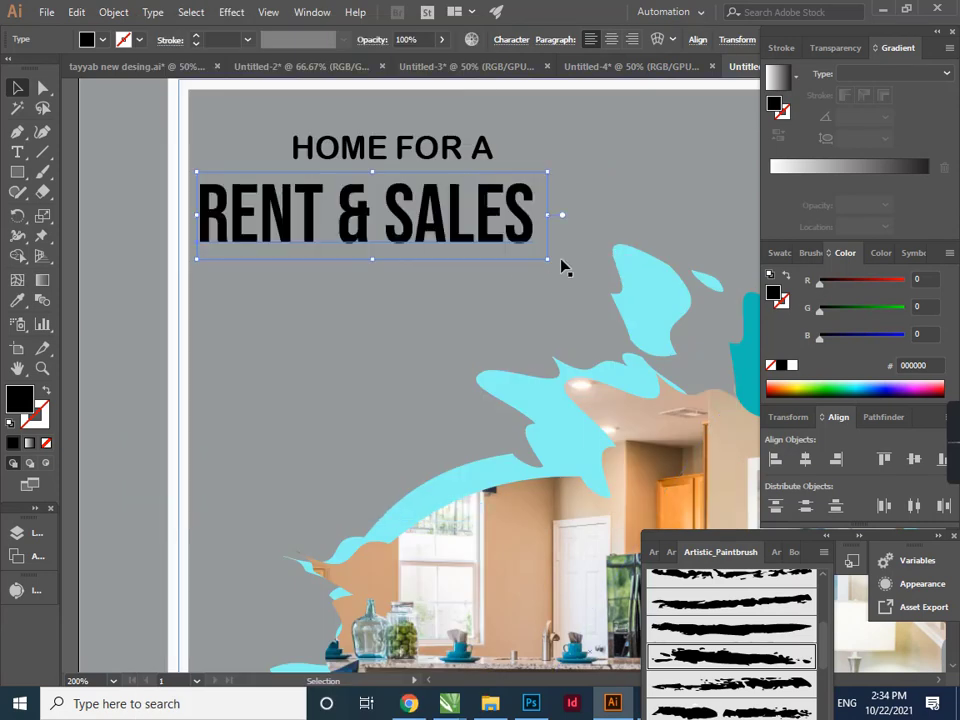
pyautogui.press('Up')
pyautogui.press('Up')
pyautogui.press('Up')
pyautogui.press('Up')
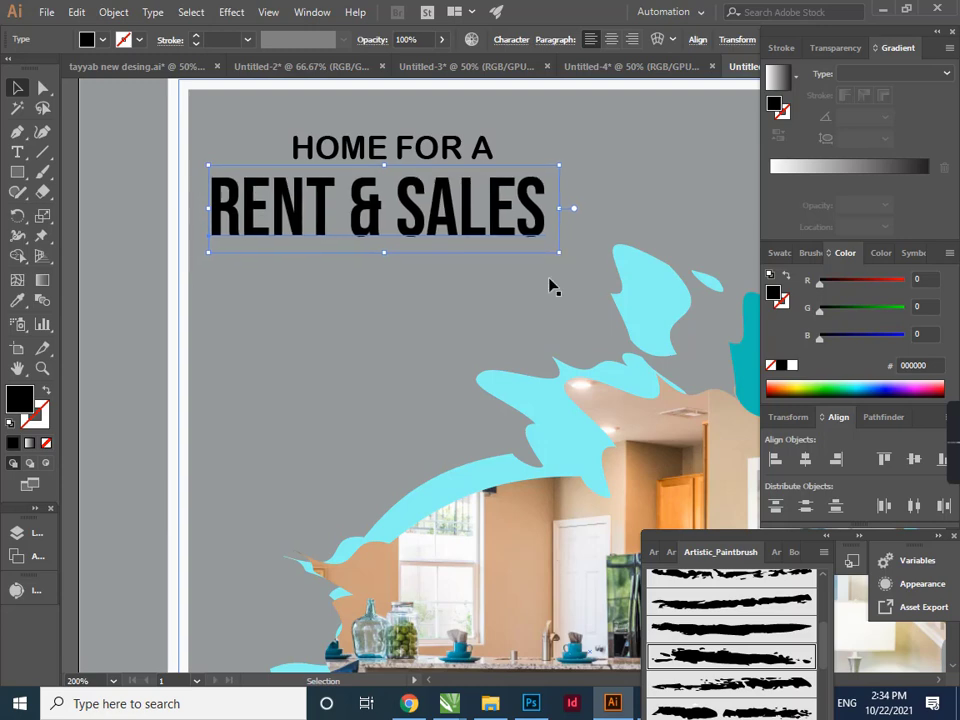
pyautogui.press('Right')
pyautogui.press('Right')
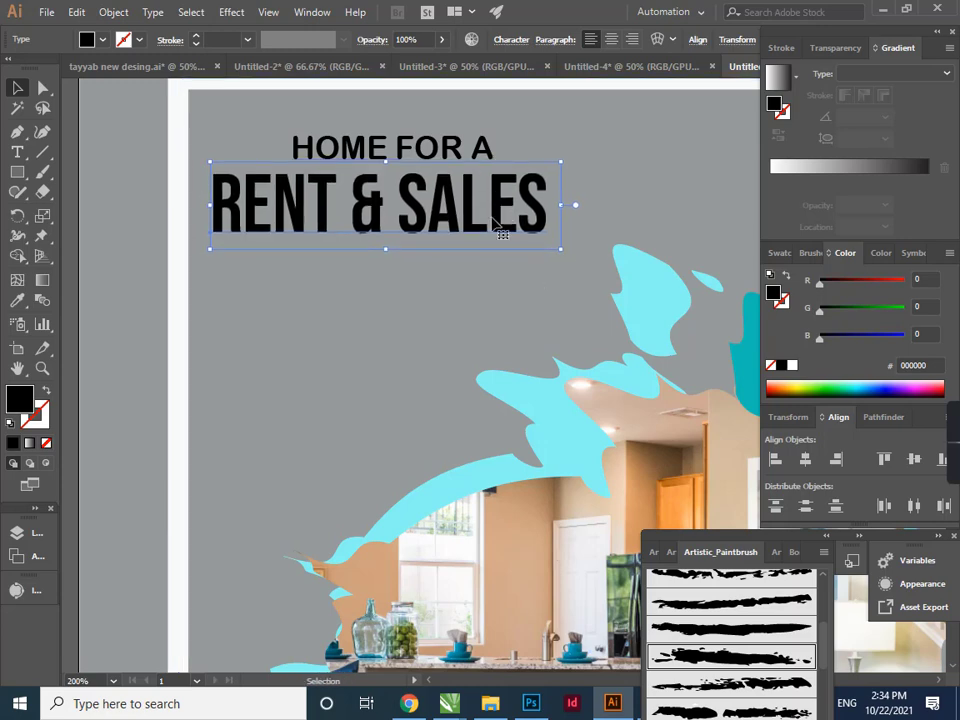
# Fill the "RENT & SALES" text with near-white F4F9F9 and move it slightly closer to the line above
pyautogui.doubleClick(16, 406)
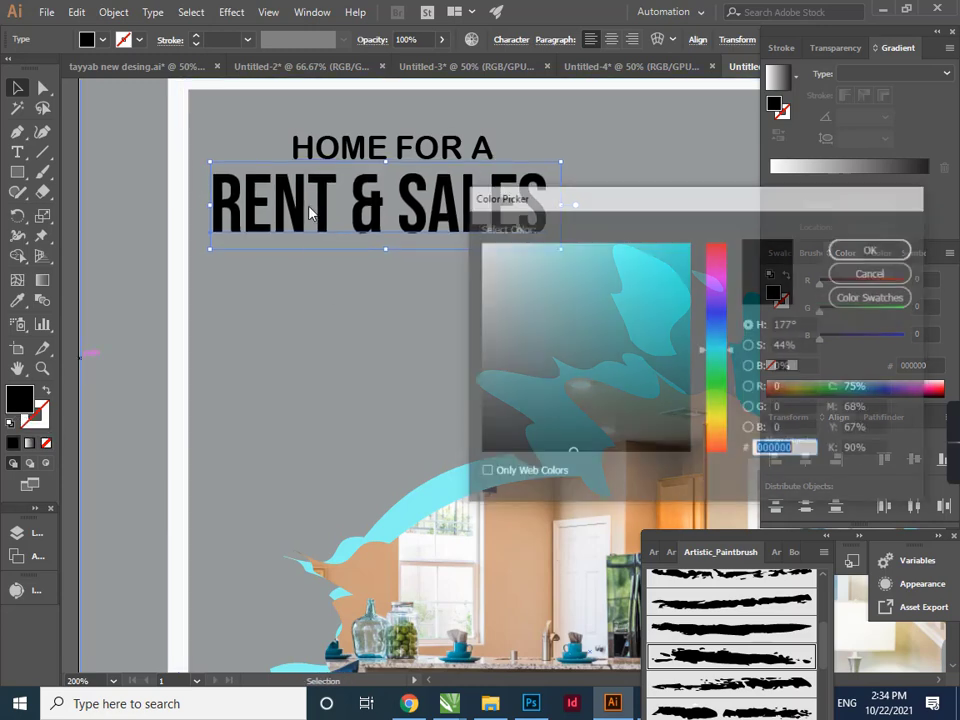
pyautogui.click(483, 245)
pyautogui.click(872, 248)
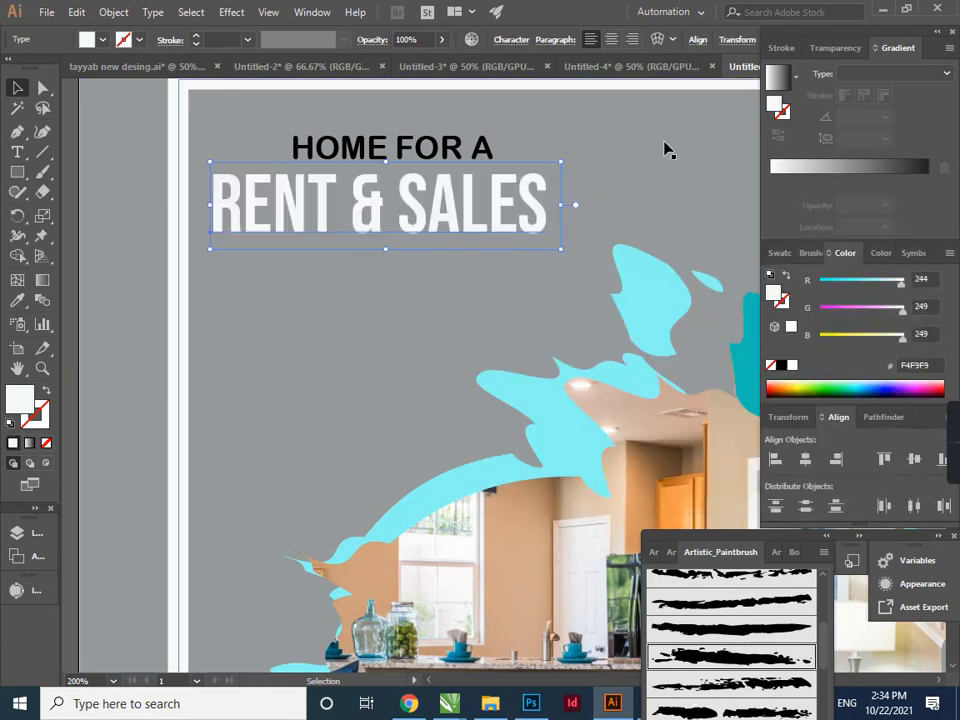
pyautogui.click(553, 227)
pyautogui.moveTo(540, 225); pyautogui.dragTo(540, 219)
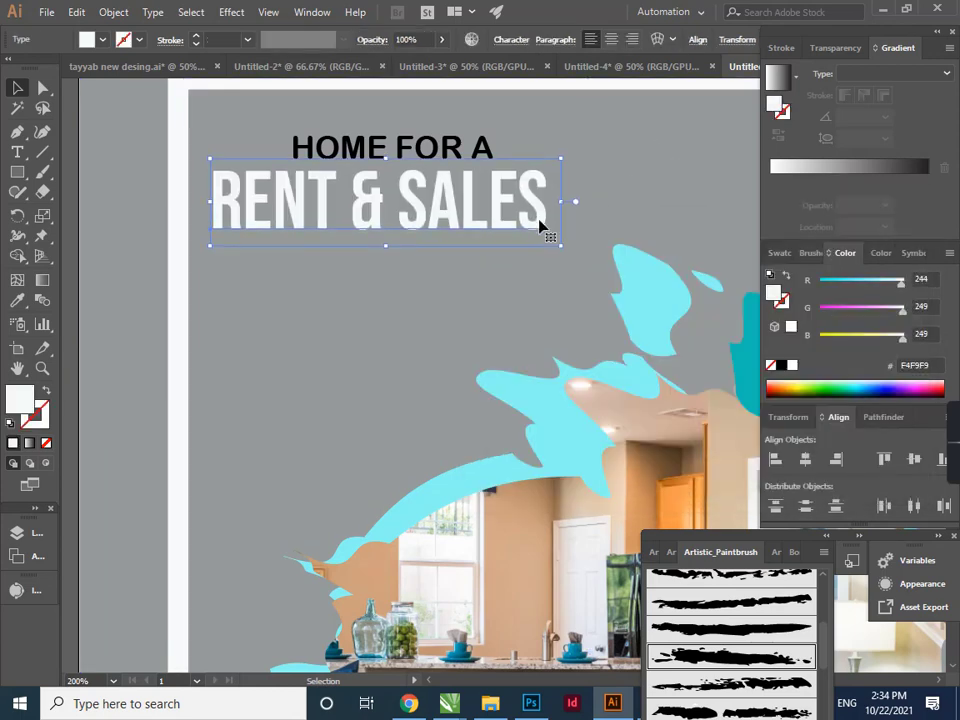
# Fill the "HOME FOR A" text with dark teal 05514D
pyautogui.click(481, 150)
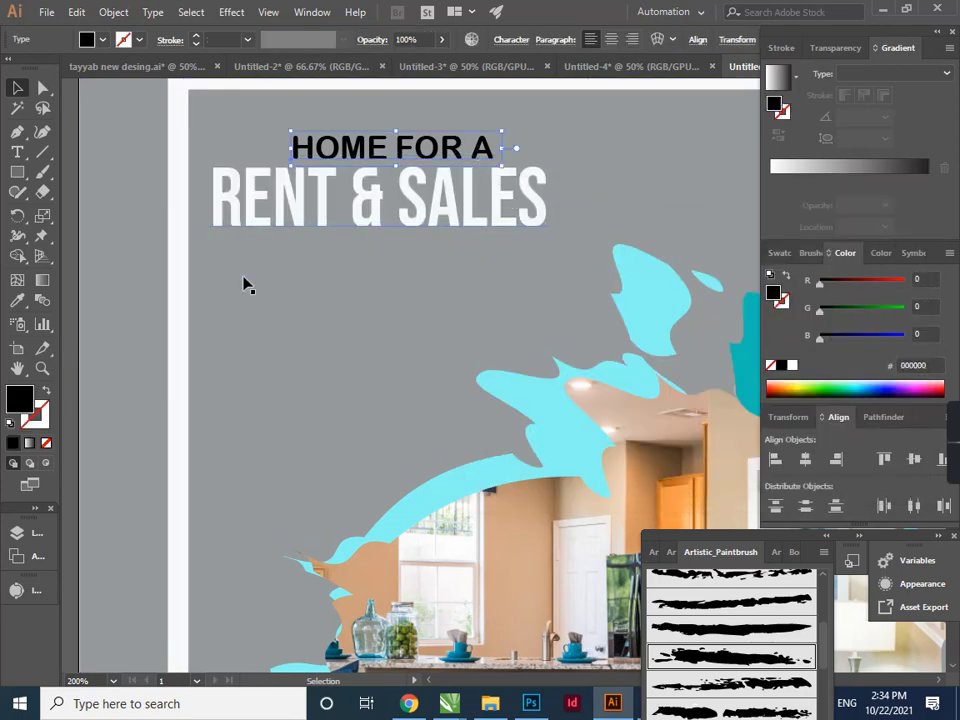
pyautogui.doubleClick(19, 400)
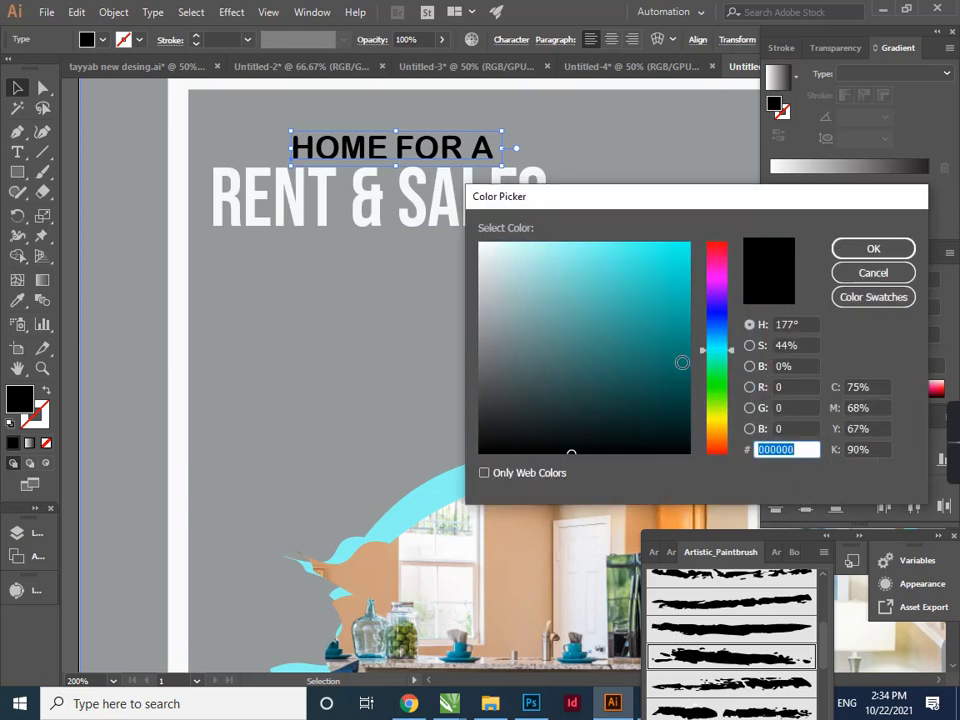
pyautogui.moveTo(681, 362); pyautogui.dragTo(677, 388)
pyautogui.click(860, 250)
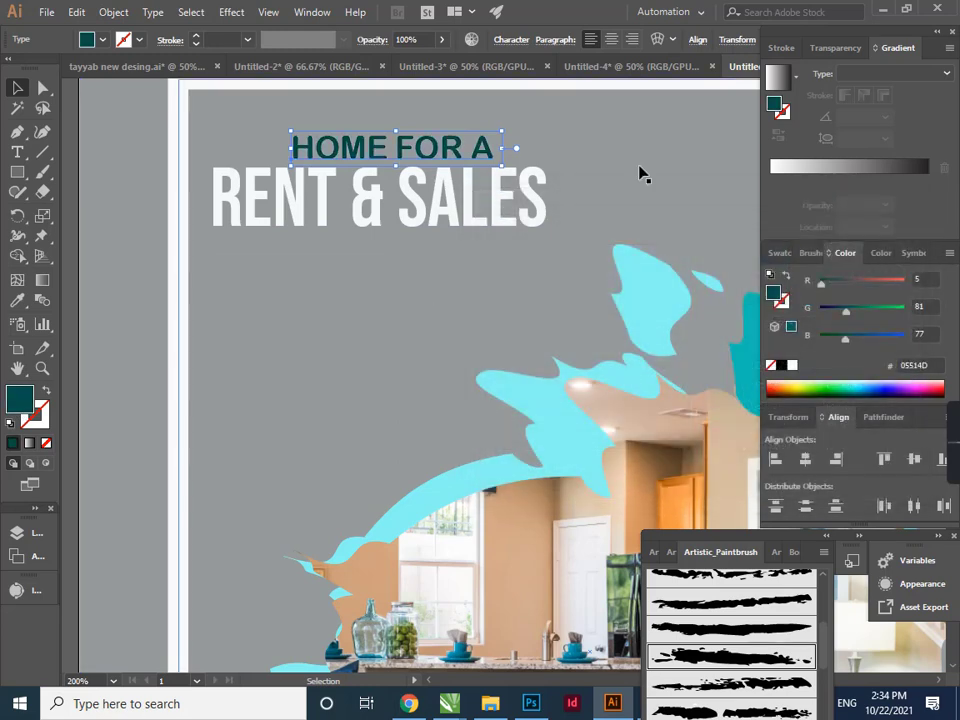
pyautogui.click(640, 173)
# Recolor the "RENT & SALES" text with the very dark teal 032322
pyautogui.click(545, 215)
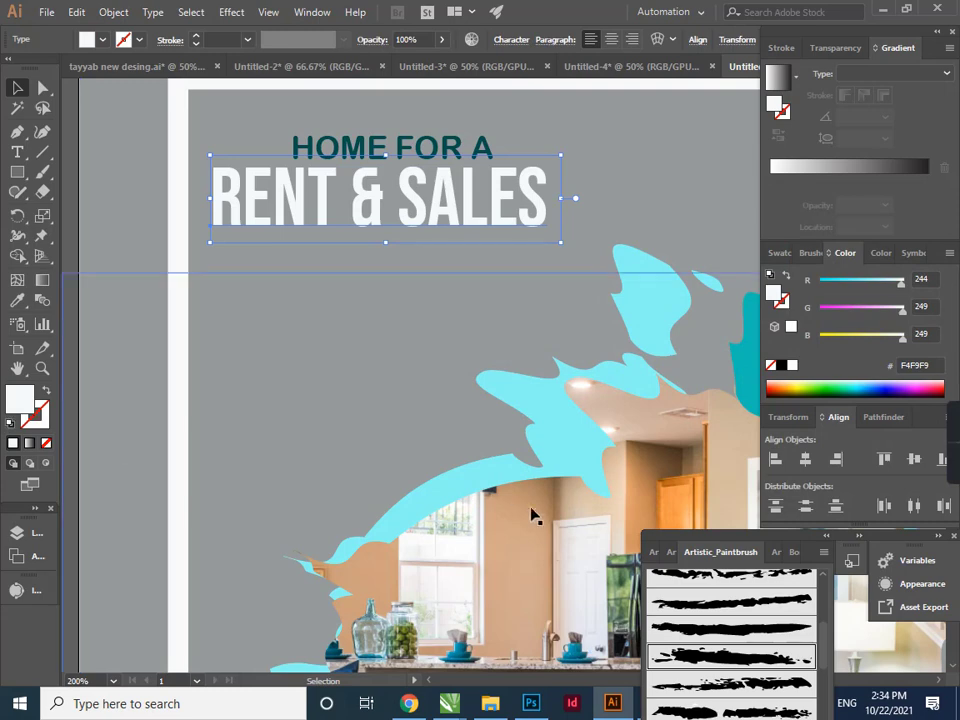
pyautogui.doubleClick(20, 399)
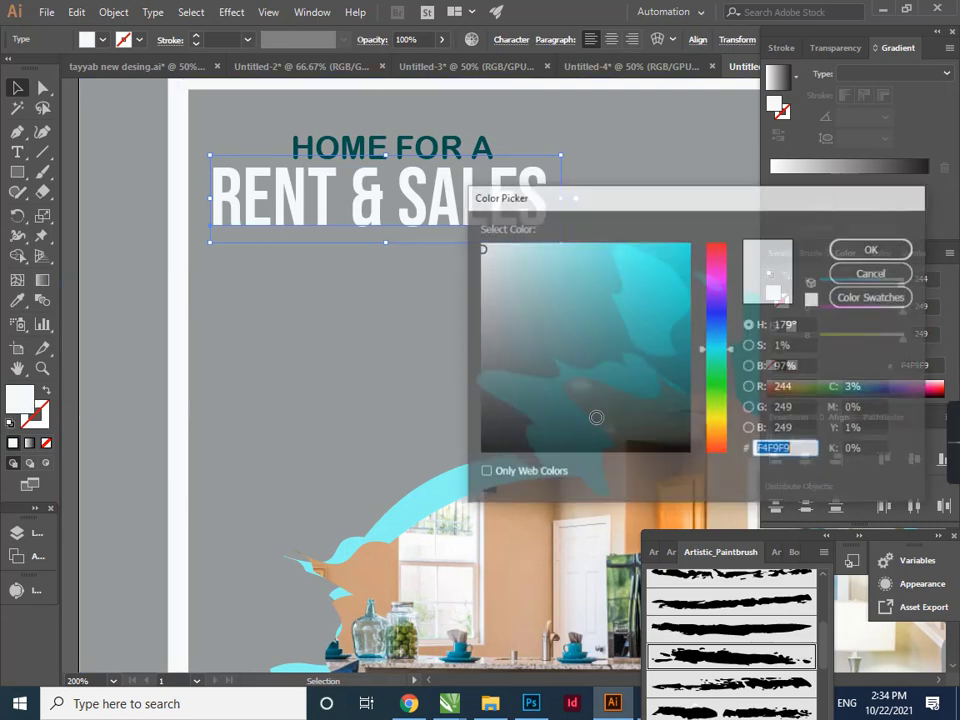
pyautogui.write('032322')
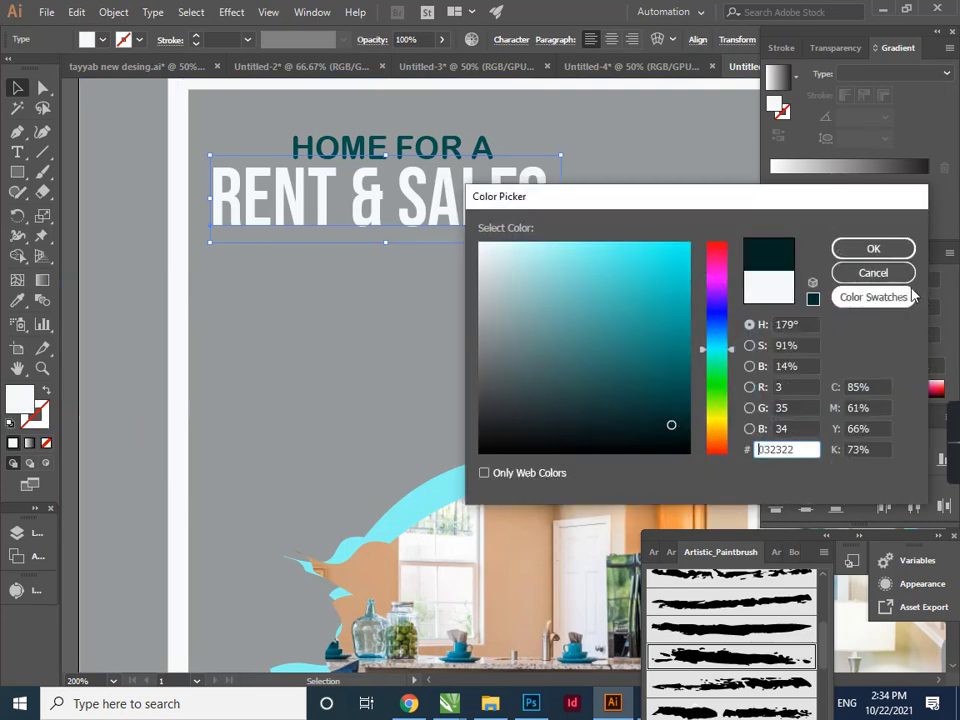
pyautogui.click(873, 248)
pyautogui.click(665, 244)
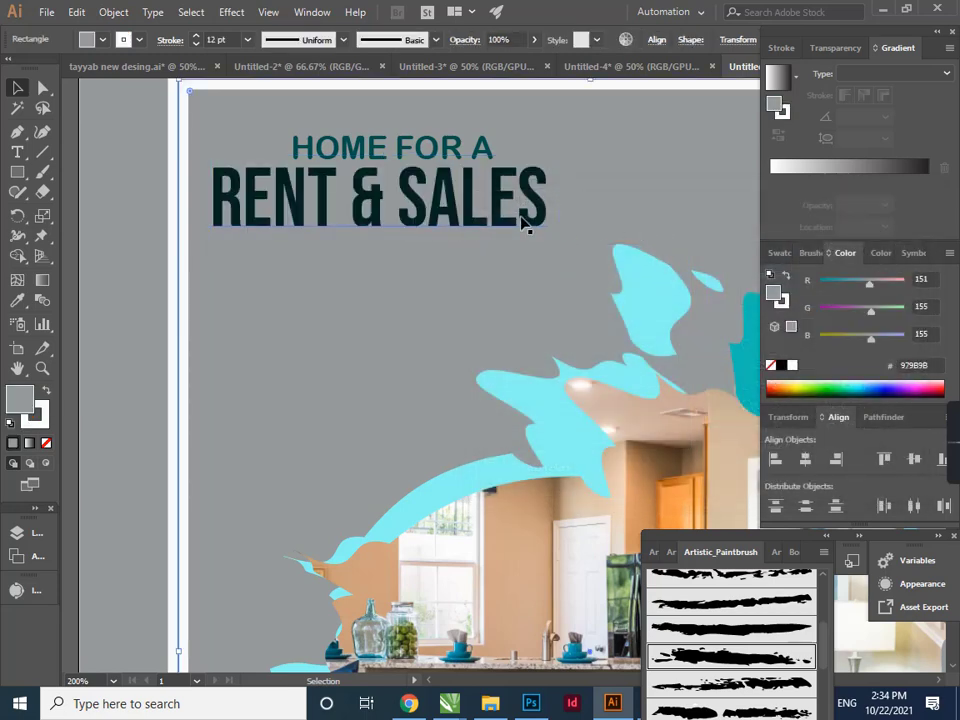
# Nudge "HOME FOR A" up slightly, then duplicate it beneath "RENT & SALES" with the text BEST LOCATION
pyautogui.click(457, 150)
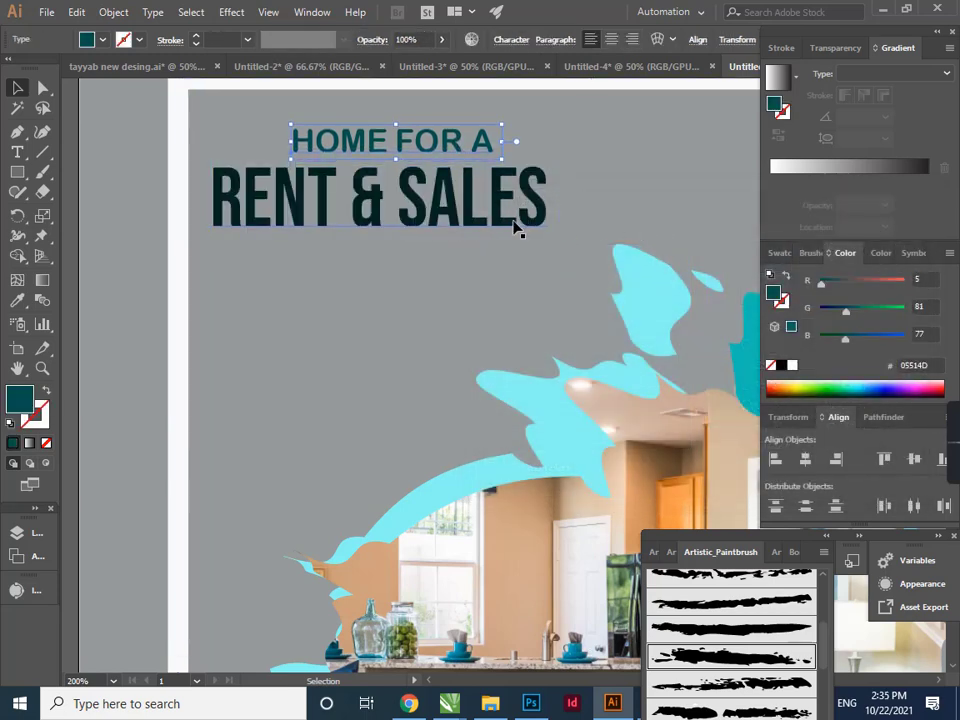
pyautogui.scroll(-1, 510, 230)
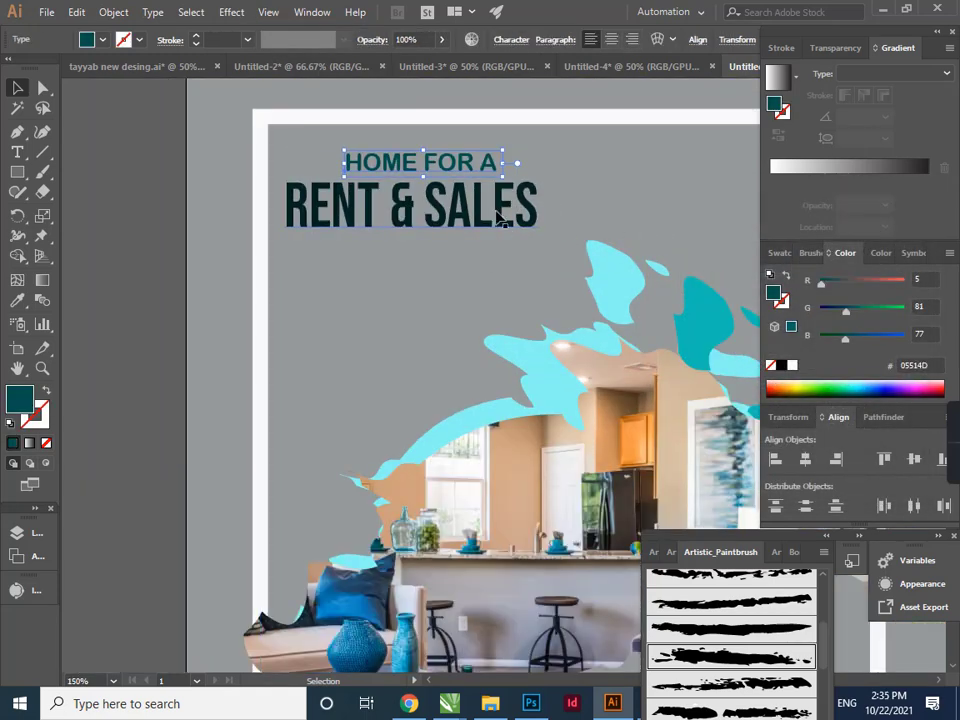
pyautogui.moveTo(466, 166); pyautogui.dragTo(496, 254)
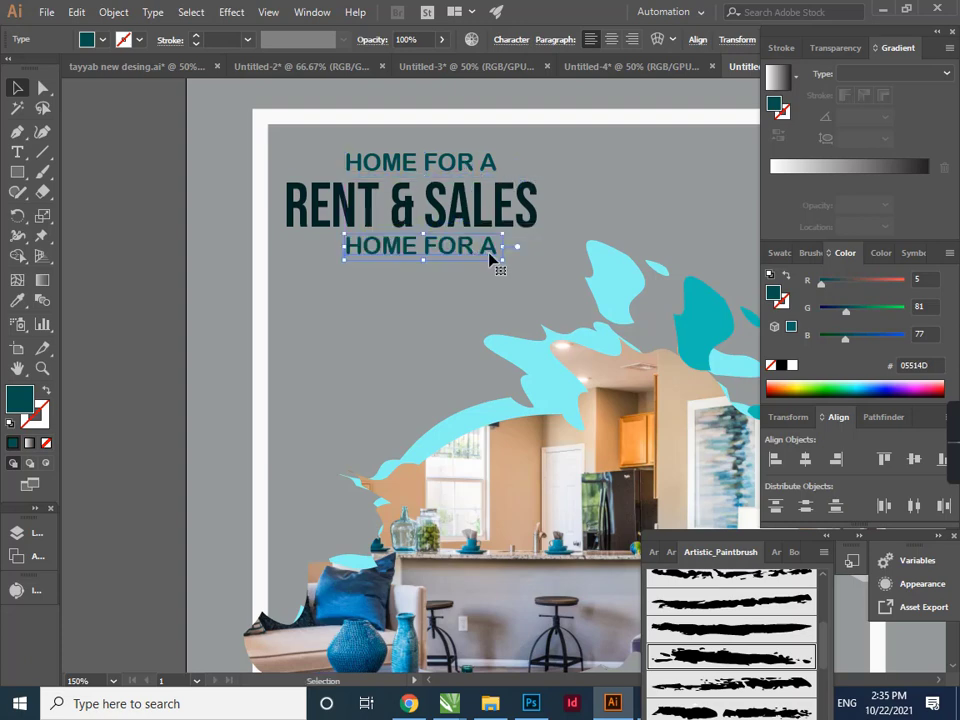
pyautogui.press('t')
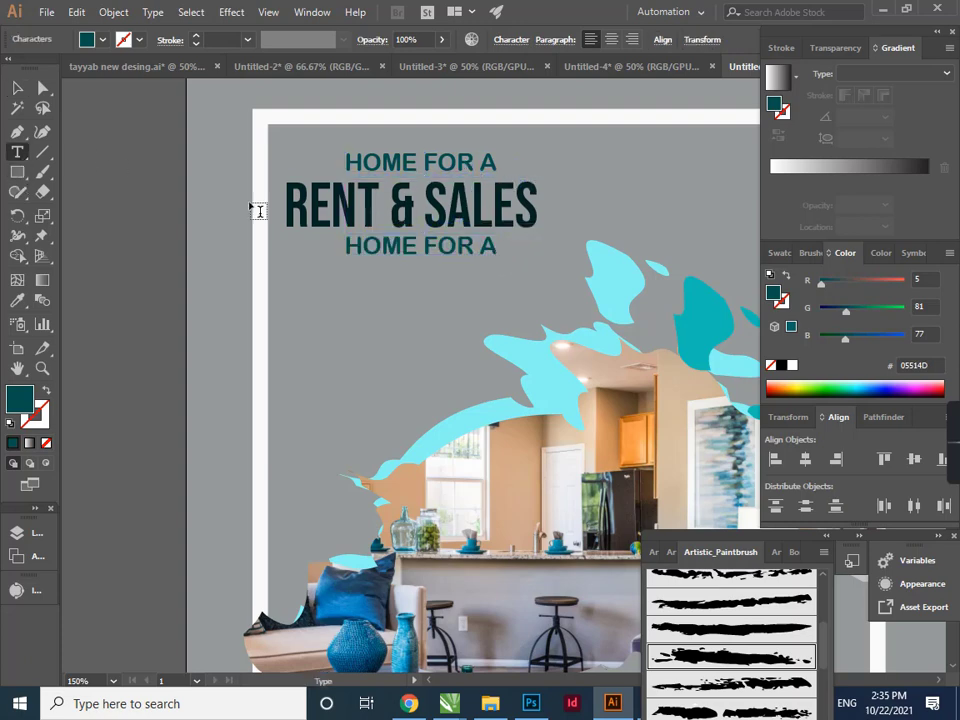
pyautogui.moveTo(512, 254); pyautogui.dragTo(354, 279)
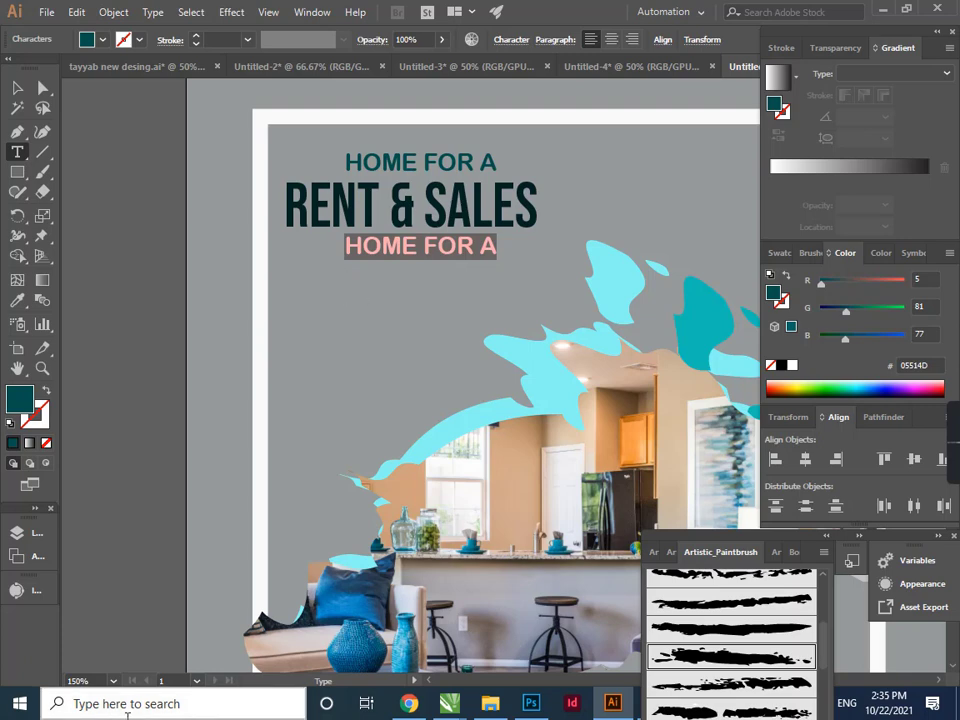
pyautogui.write('BEST LOCATION')
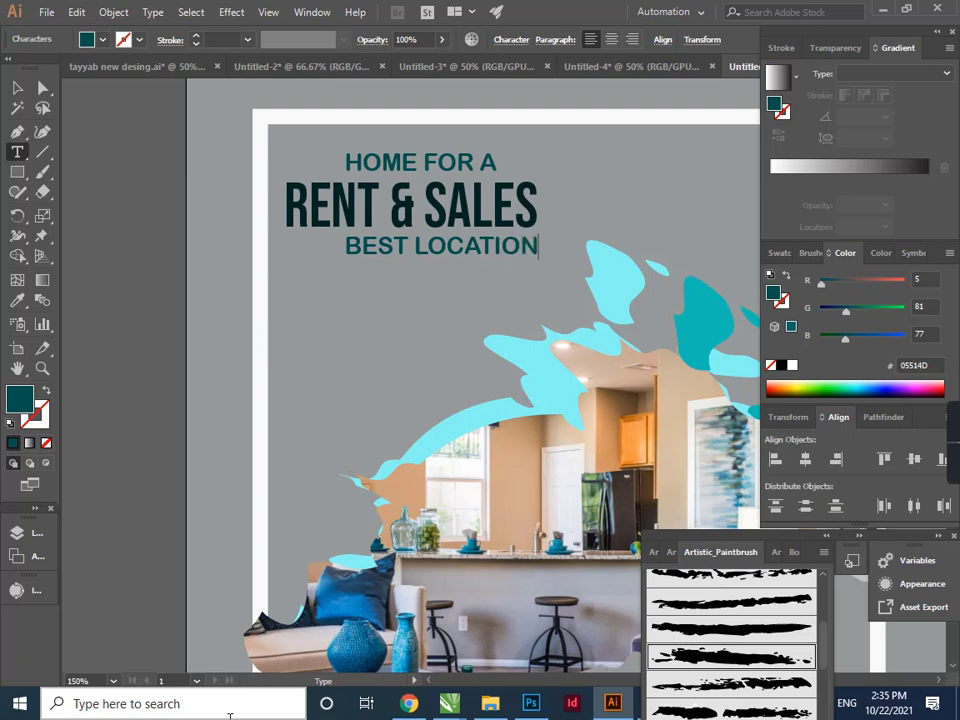
# Fill the "BEST LOCATION" line with pale cyan D2F7F4 and center it beneath "RENT & SALES"
pyautogui.click(17, 88)
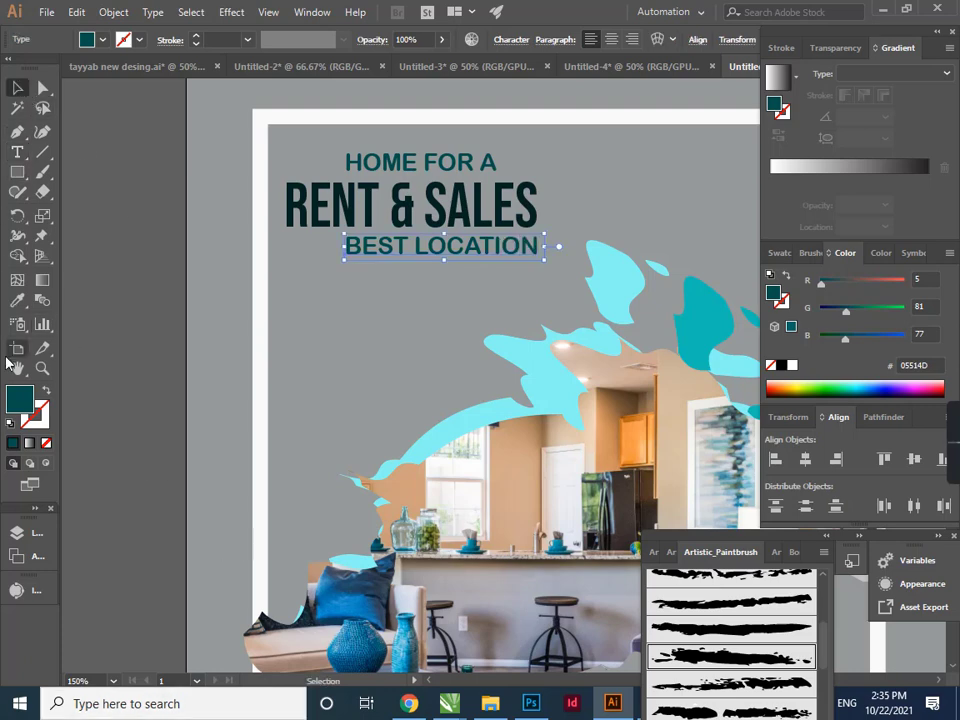
pyautogui.doubleClick(17, 410)
pyautogui.click(510, 249)
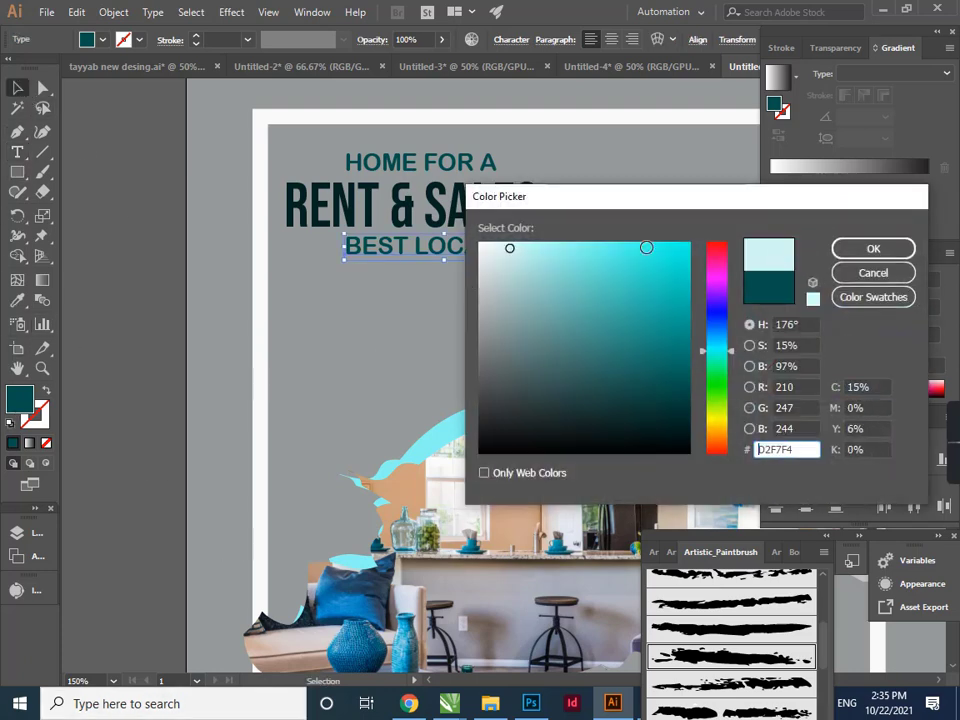
pyautogui.click(873, 249)
pyautogui.moveTo(461, 258); pyautogui.dragTo(435, 254)
# Enlarge the three headline lines together to about one and a half times their size and shift them slightly left and down
pyautogui.hotkey('ctrl', '1')
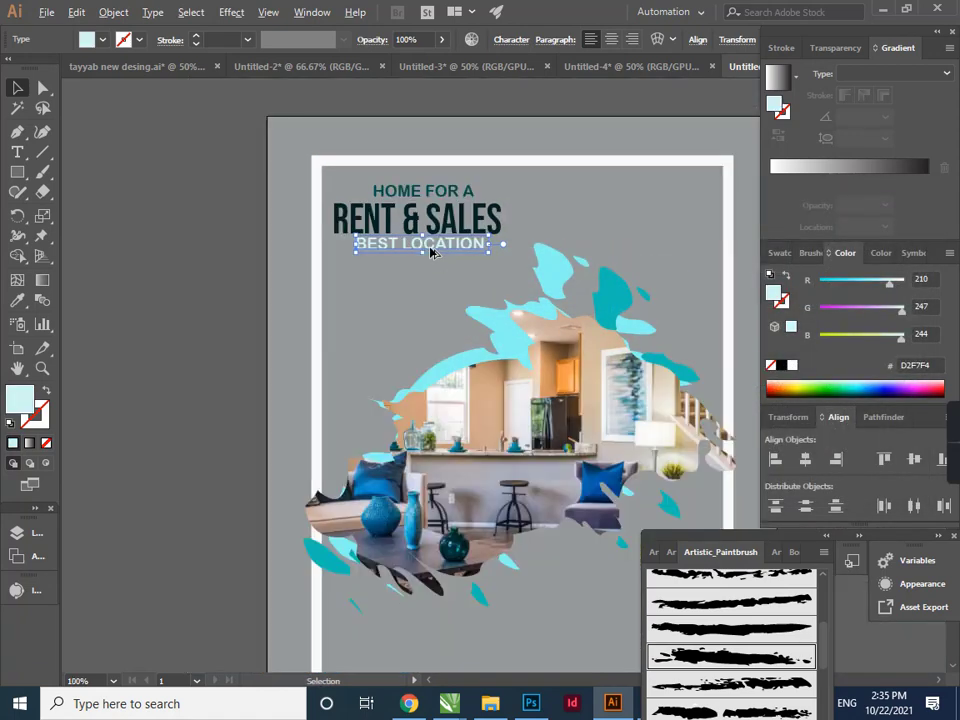
pyautogui.keyDown('shift'); pyautogui.click(477, 216); pyautogui.keyUp('shift')
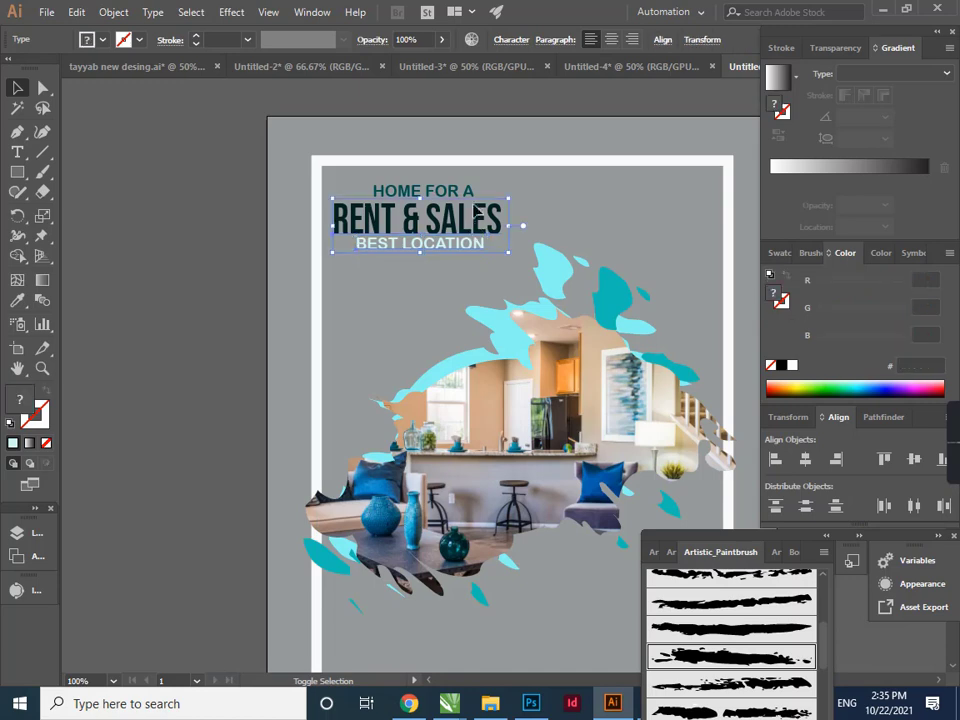
pyautogui.moveTo(508, 251); pyautogui.dragTo(600, 368)
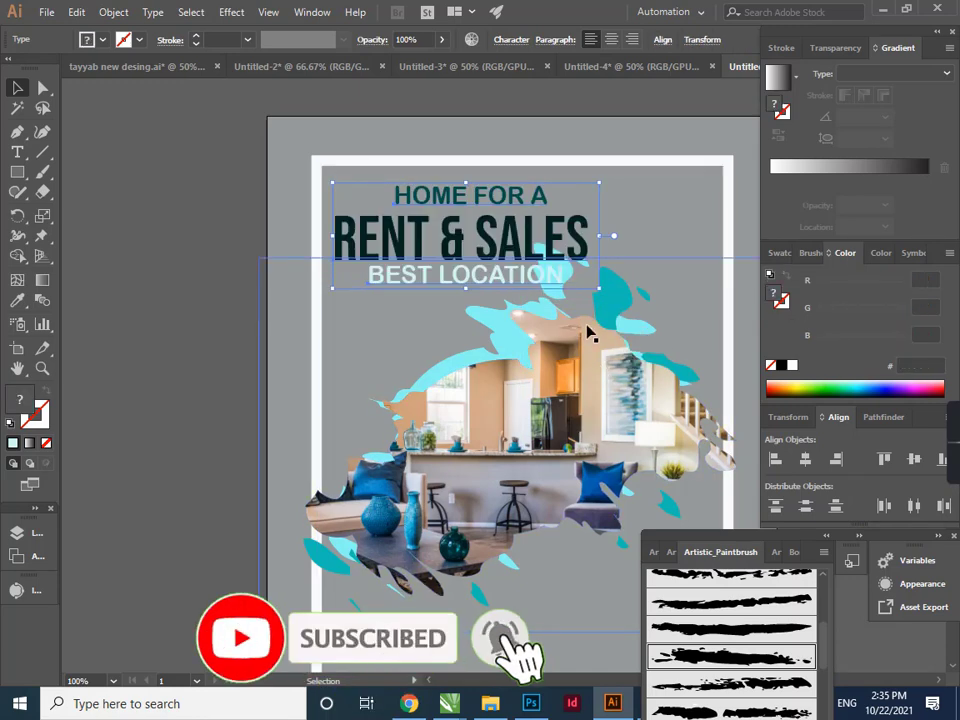
pyautogui.press('Left')
pyautogui.press('Left')
pyautogui.press('Left')
pyautogui.press('Left')
pyautogui.press('Left')
pyautogui.press('Left')
pyautogui.press('Left')
pyautogui.press('Down')
pyautogui.press('Down')
pyautogui.press('Down')
pyautogui.press('Down')
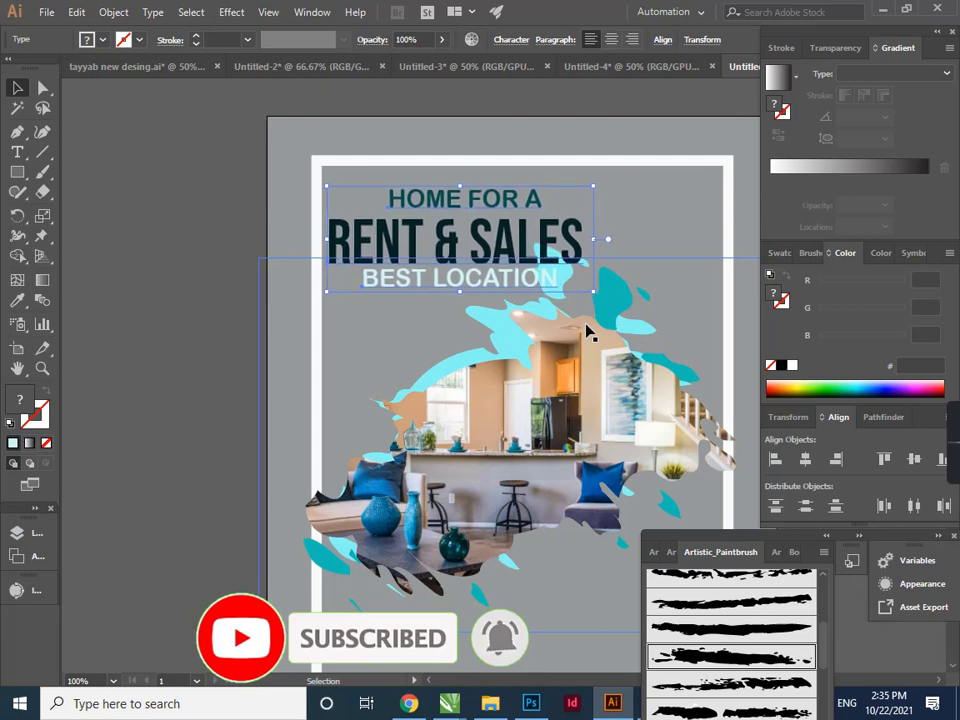
# Enlarge the flyer label near the frame's bottom edge and fill it with dark teal 0A4944
pyautogui.scroll(-1, 480, 290)
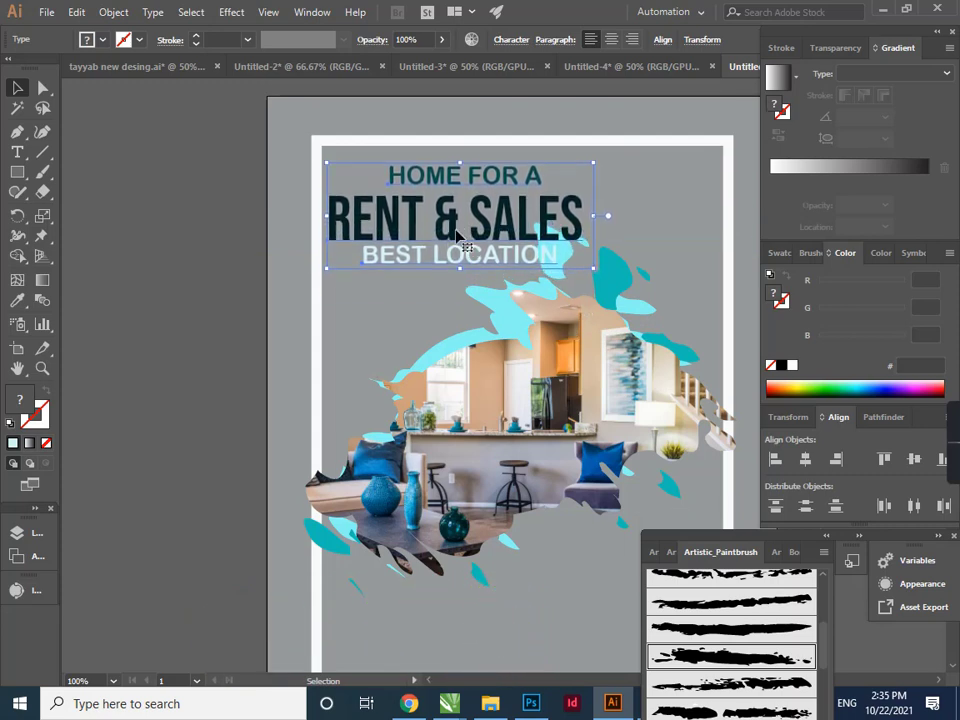
pyautogui.scroll(-1, 450, 232)
pyautogui.scroll(-1, 384, 313)
pyautogui.scroll(-2, 384, 313)
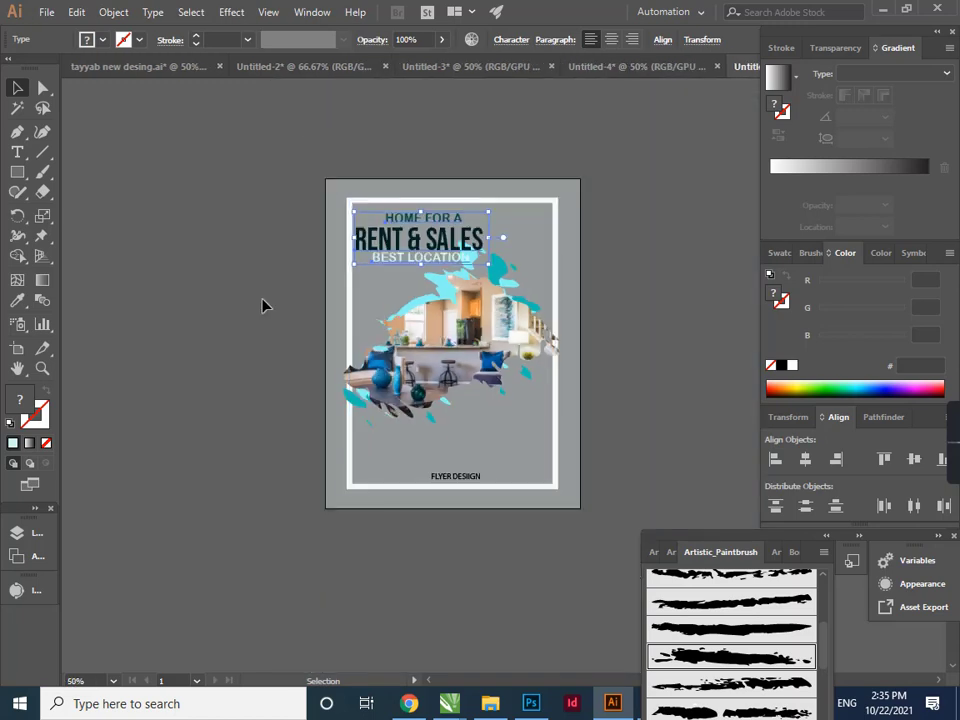
pyautogui.click(310, 362)
pyautogui.scroll(2, 506, 529)
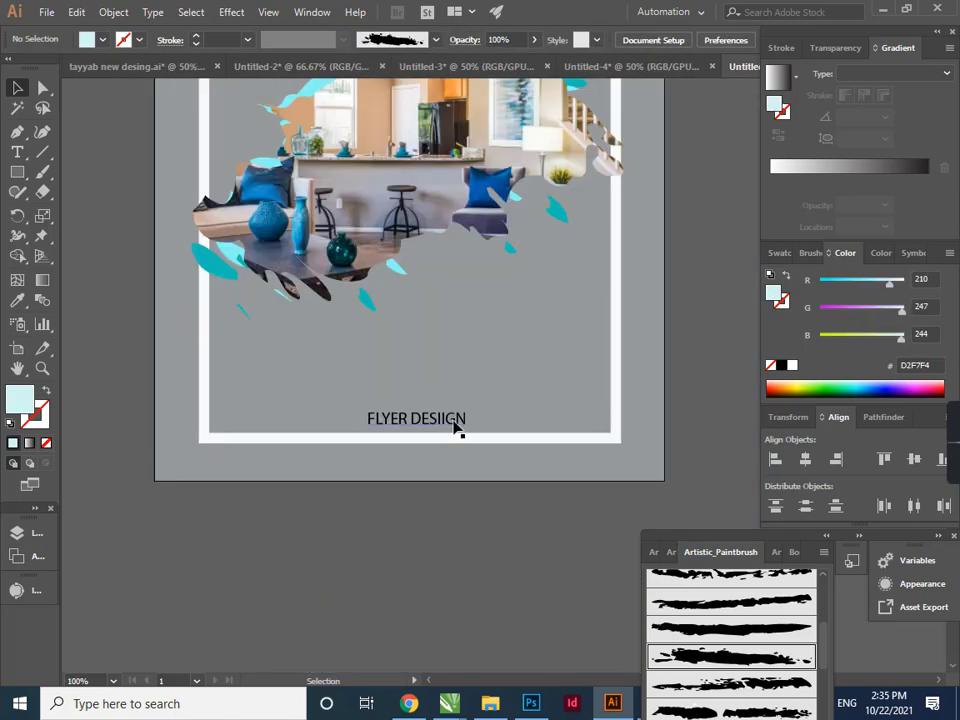
pyautogui.click(464, 426)
pyautogui.moveTo(465, 430); pyautogui.dragTo(494, 436)
pyautogui.doubleClick(19, 398)
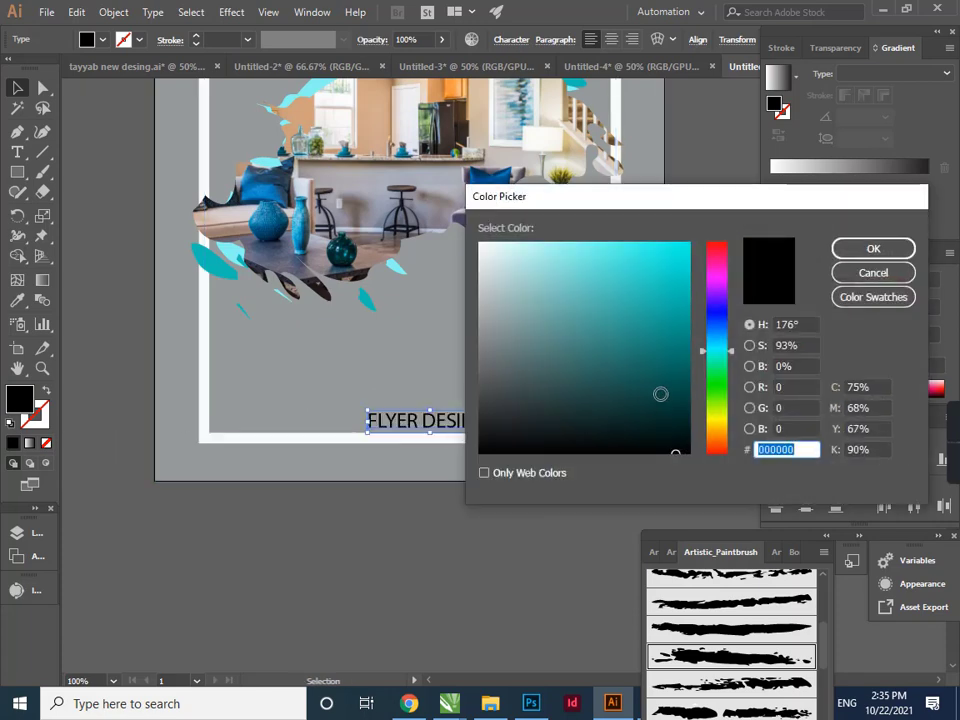
pyautogui.click(662, 393)
pyautogui.click(870, 249)
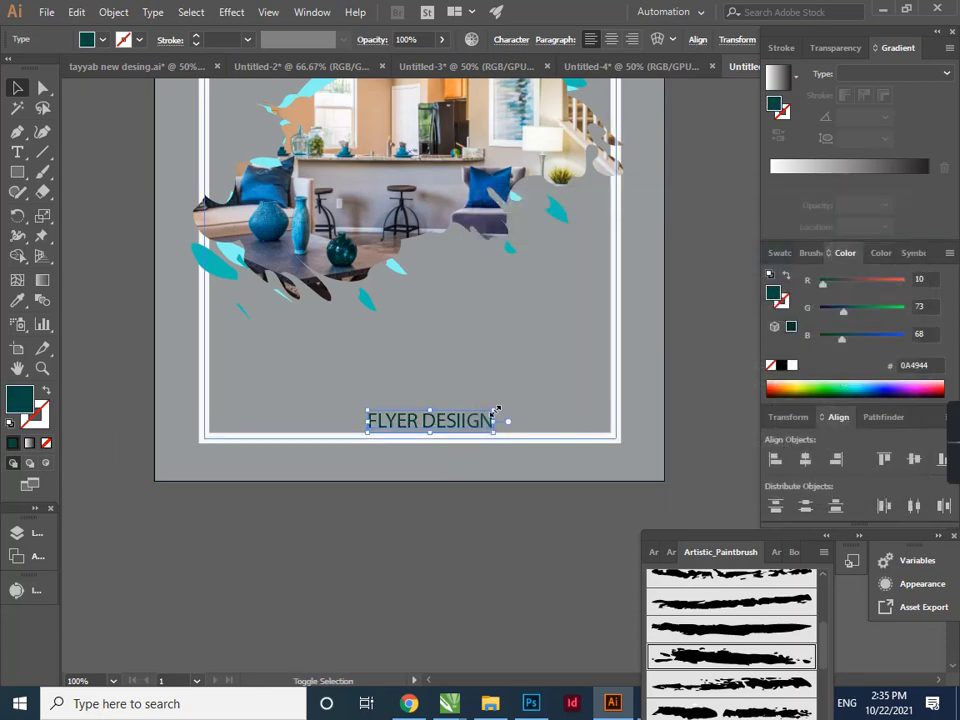
pyautogui.moveTo(495, 411); pyautogui.dragTo(475, 422)
# Correct the spelling of the label near the frame's bottom edge to "FLYER DESIGN"
pyautogui.click(478, 442)
pyautogui.click(476, 420)
pyautogui.doubleClick(476, 420)
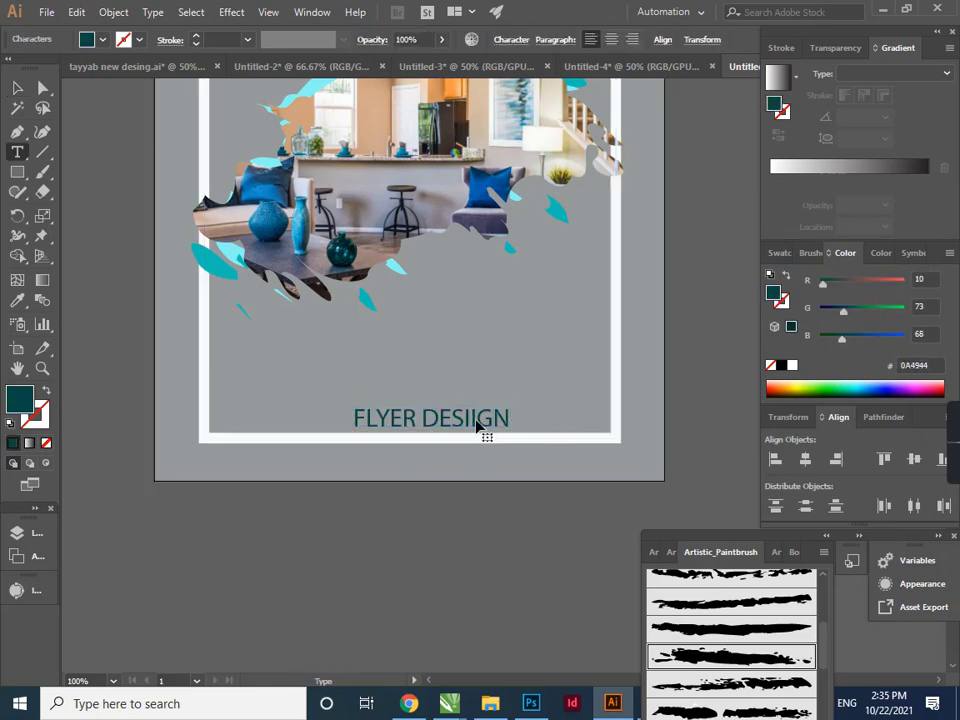
pyautogui.tripleClick(476, 420)
pyautogui.click(472, 420)
pyautogui.doubleClick(473, 419)
pyautogui.click(475, 419)
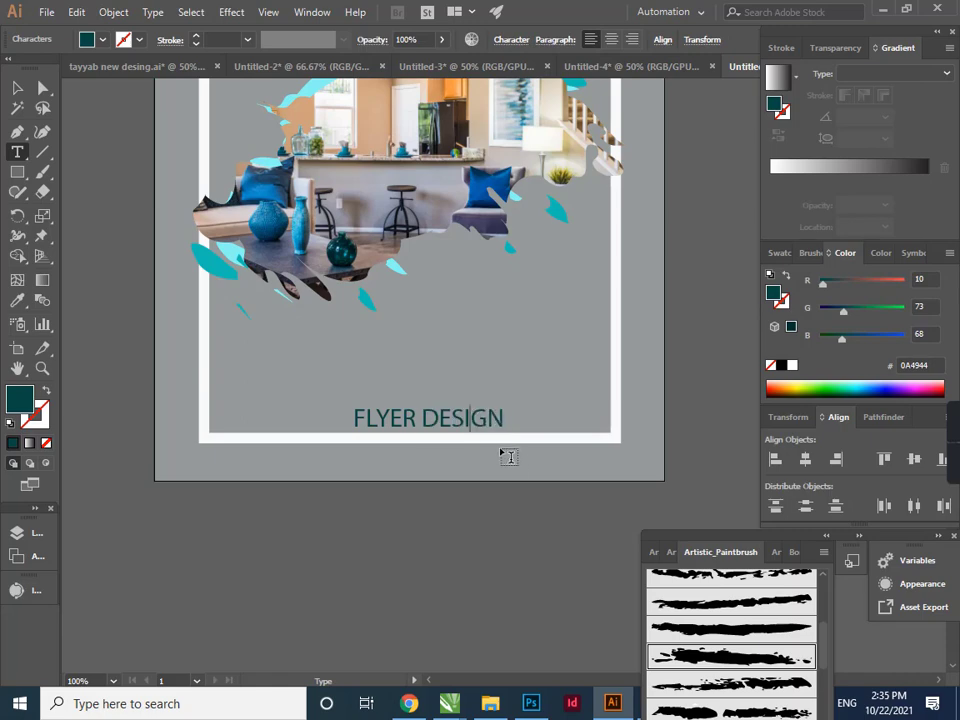
pyautogui.click(18, 89)
# Draw a circle about 0.35 in across in the empty area below the interior photo, above the "FLYER DESIGN" label
pyautogui.scroll(-1, 471, 514)
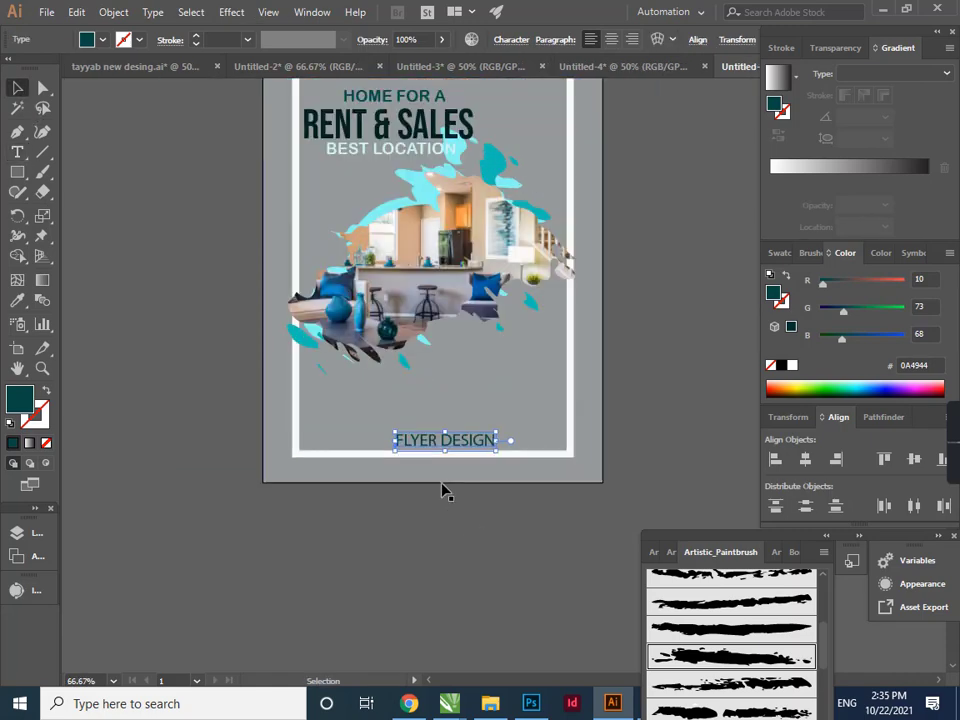
pyautogui.click(22, 175)
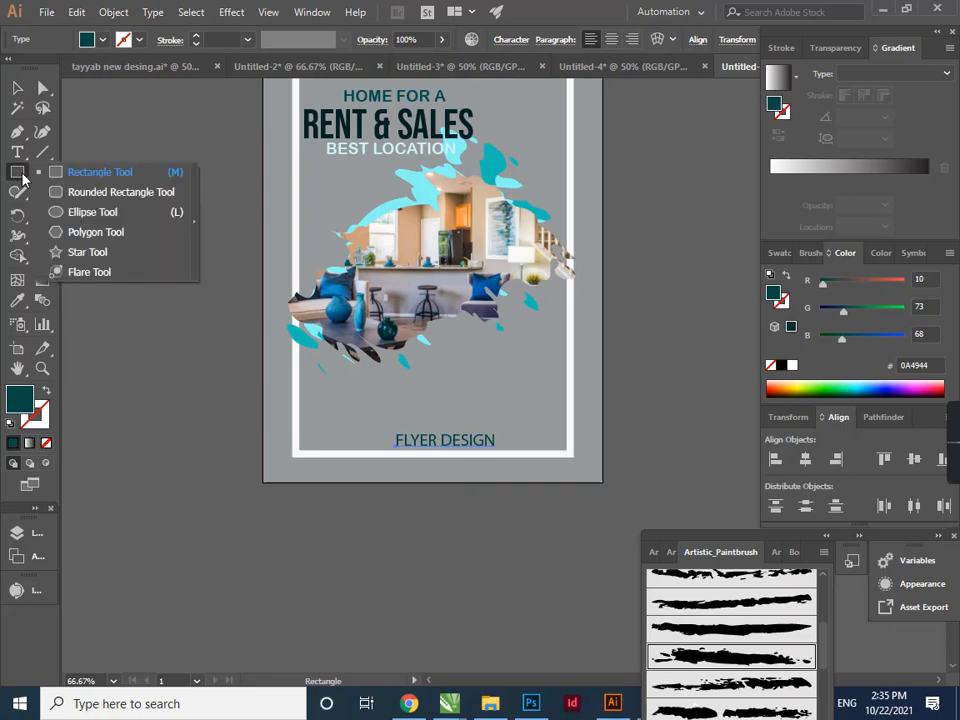
pyautogui.click(54, 211)
pyautogui.scroll(2, 462, 364)
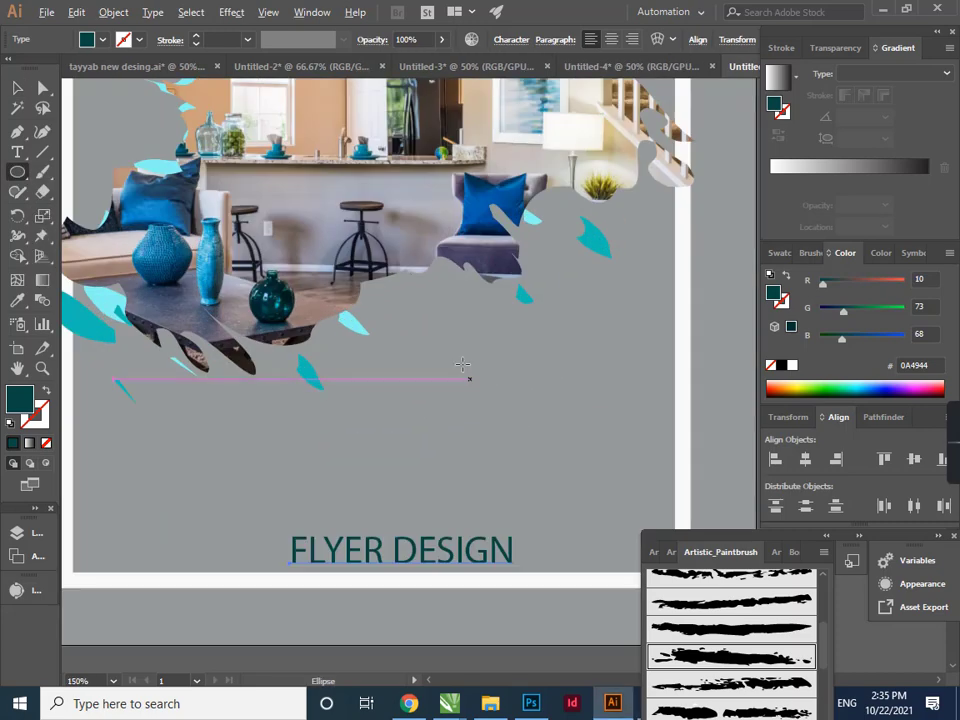
pyautogui.moveTo(462, 364)
pyautogui.mouseDown()
pyautogui.moveTo(452, 349)
pyautogui.moveTo(469, 369)
pyautogui.moveTo(422, 363)
pyautogui.mouseUp()
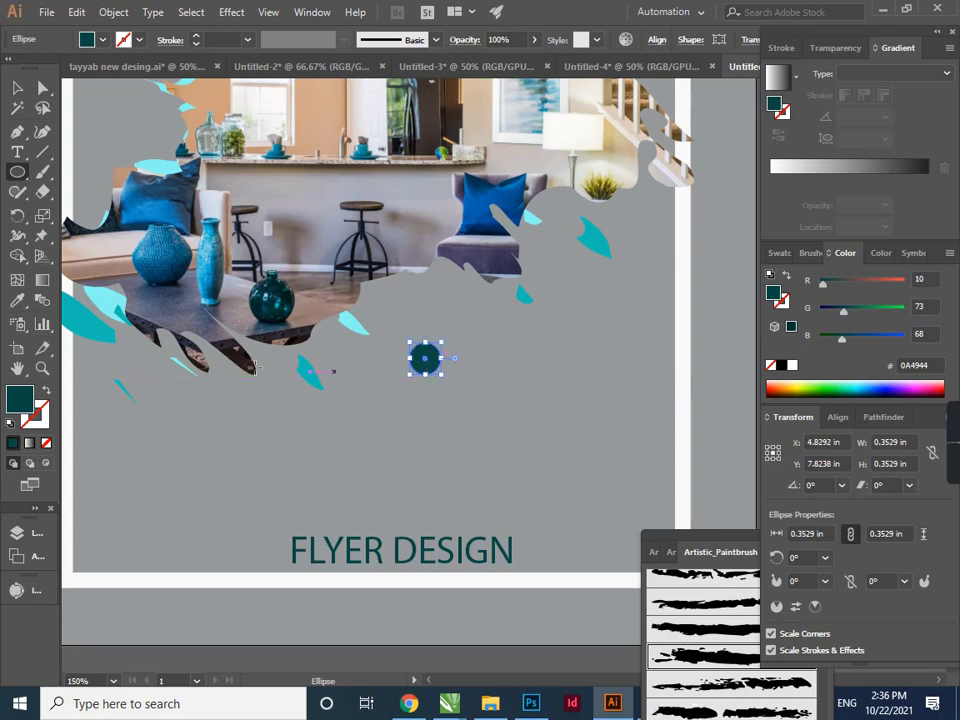
# Fill the circle with blue 3CABC8 sampled from the tall vase in the photo and place a copy directly below it
pyautogui.click(17, 301)
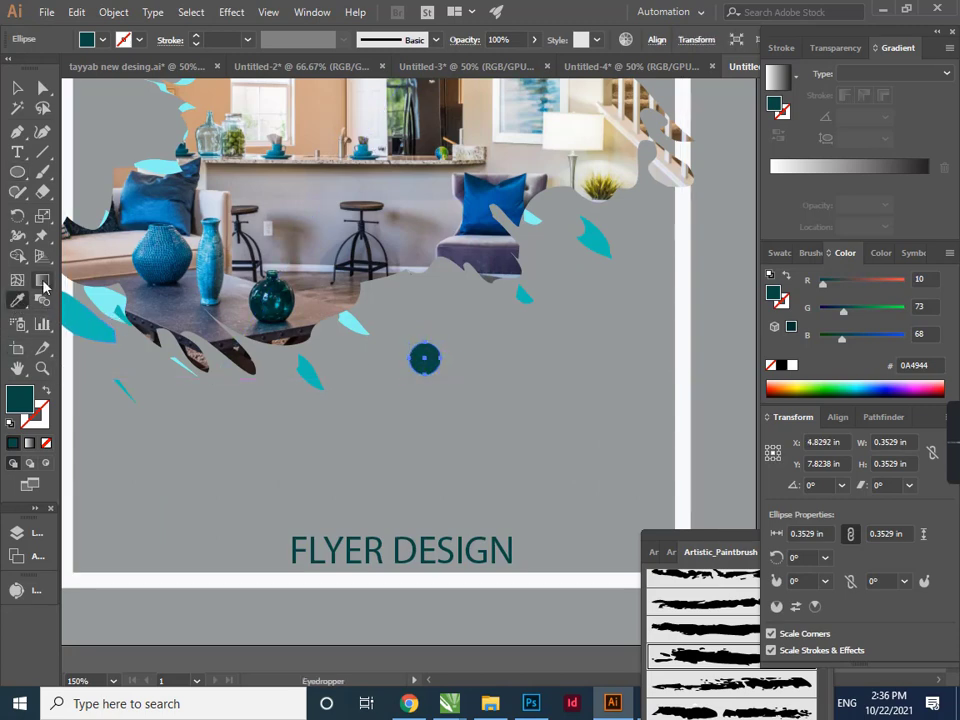
pyautogui.click(210, 261)
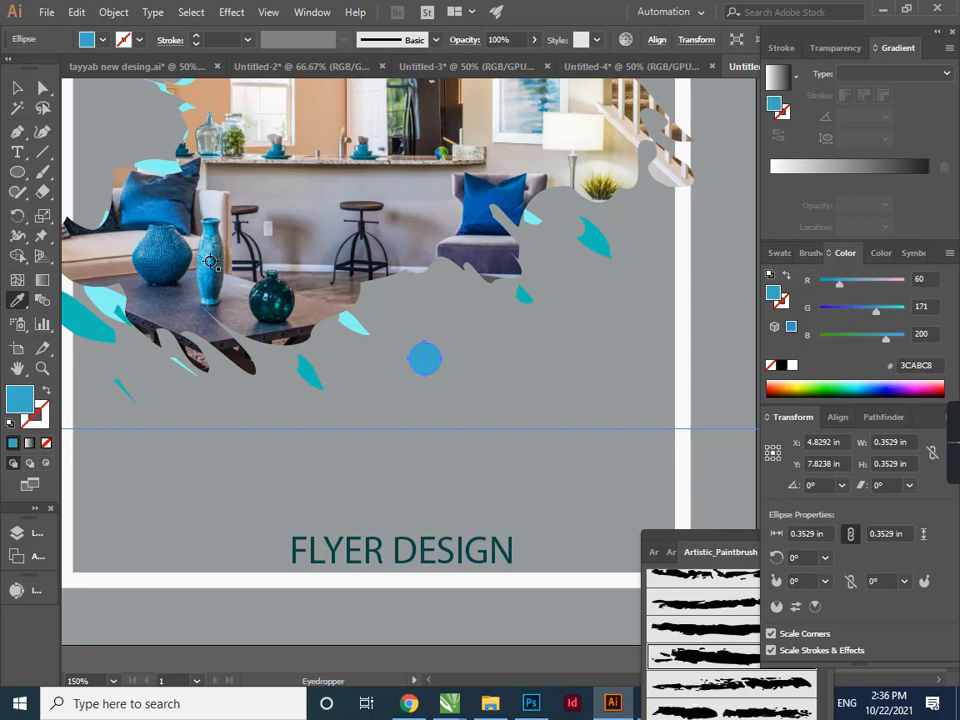
pyautogui.click(17, 88)
pyautogui.moveTo(417, 370); pyautogui.dragTo(417, 440)
# Add a placeholder text frame about 2.4 by 0.49 in beside the upper blue circle
pyautogui.click(17, 152)
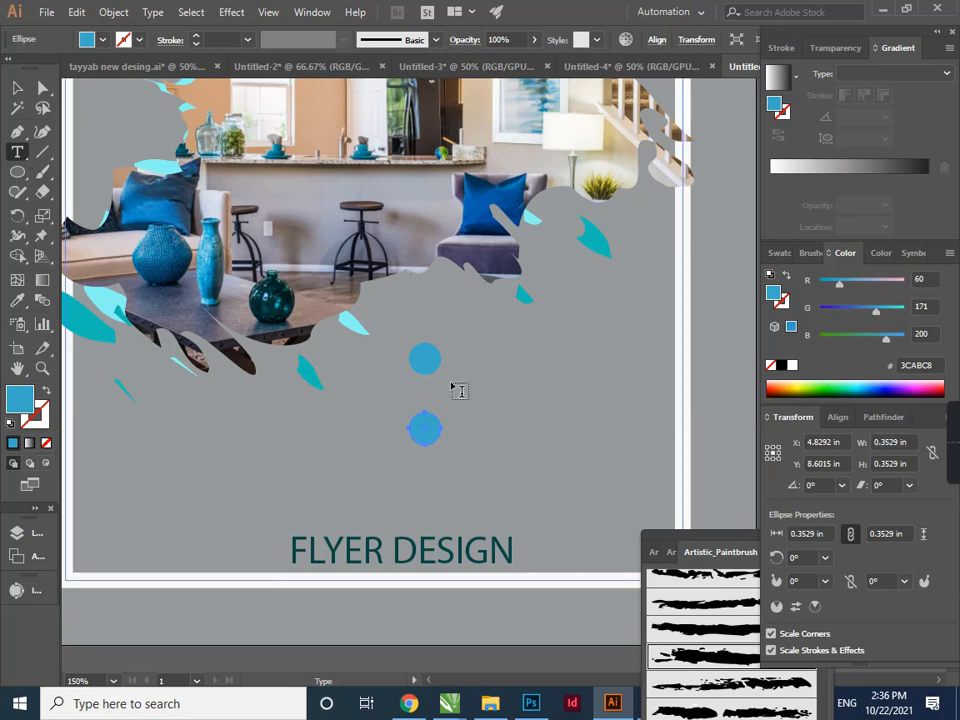
pyautogui.moveTo(450, 348); pyautogui.dragTo(667, 389)
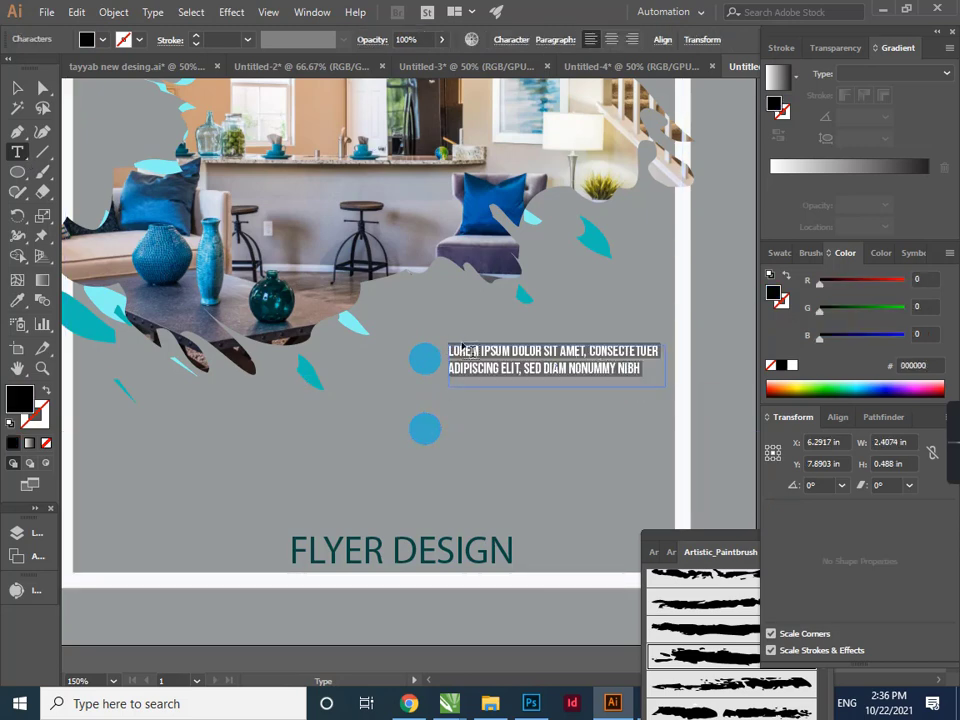
pyautogui.press('Escape')
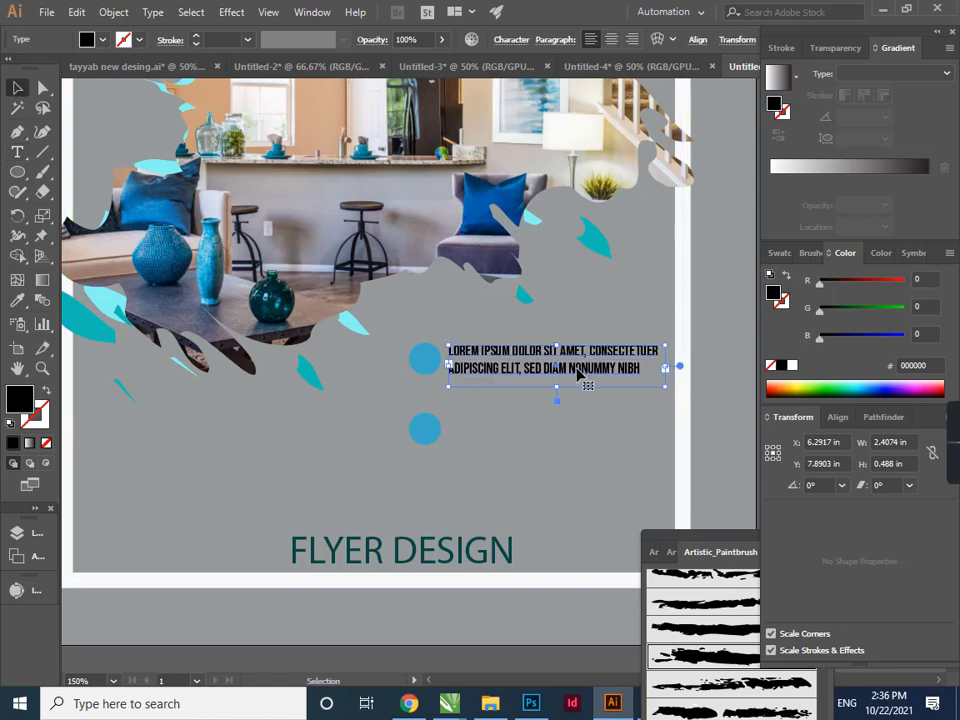
# Copy the placeholder text beside the lower circle and draw a horizontal line about 1.97 in long between the two text blocks
pyautogui.moveTo(578, 374); pyautogui.dragTo(574, 445)
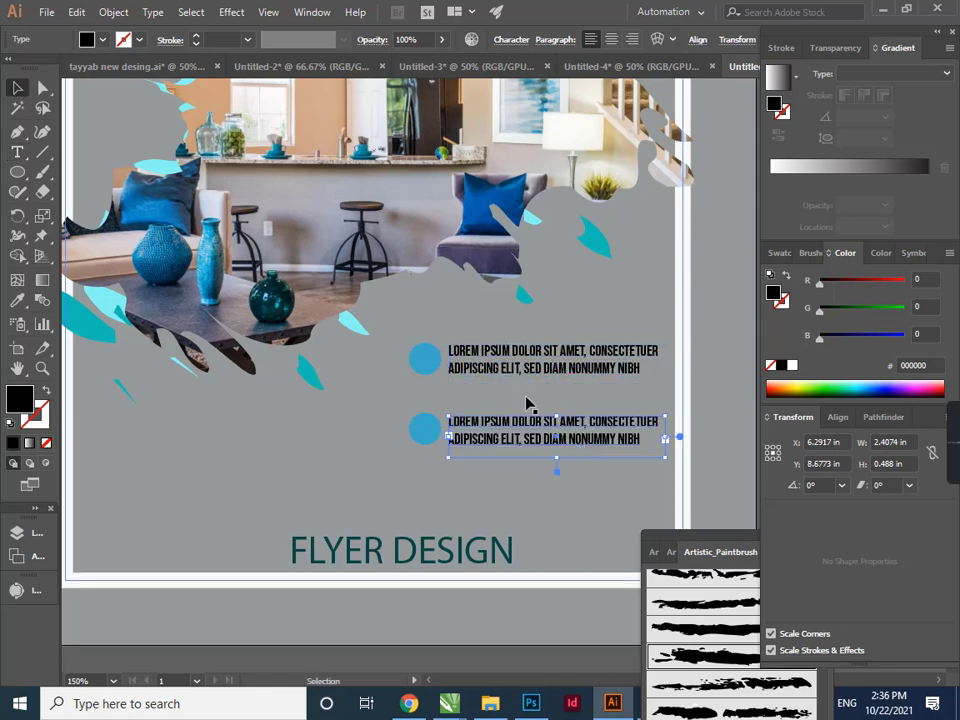
pyautogui.click(43, 152)
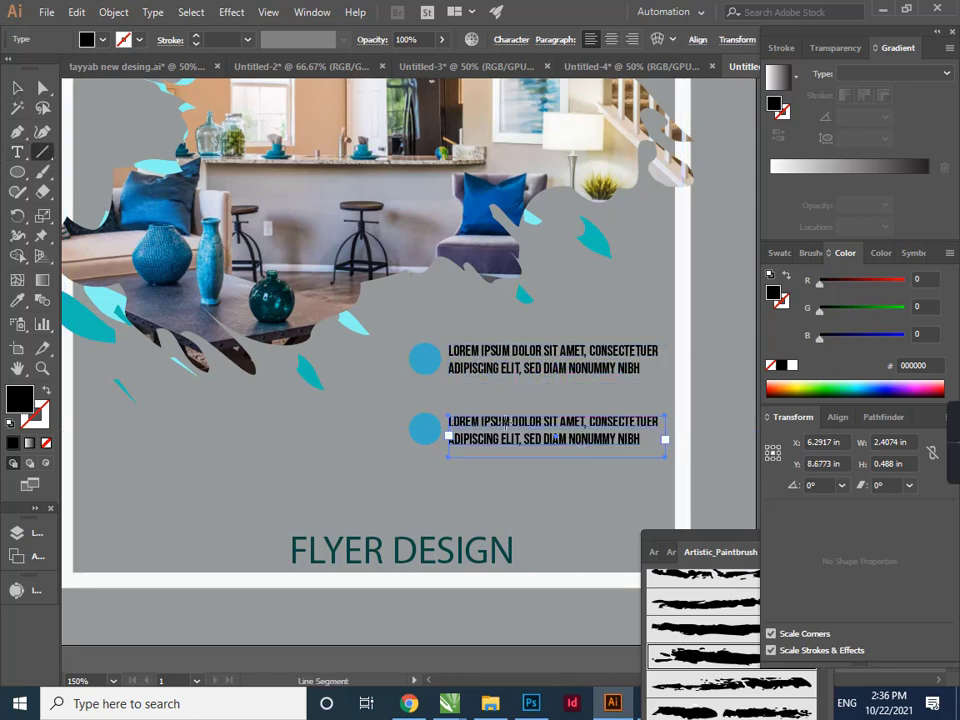
pyautogui.moveTo(454, 396); pyautogui.dragTo(633, 396)
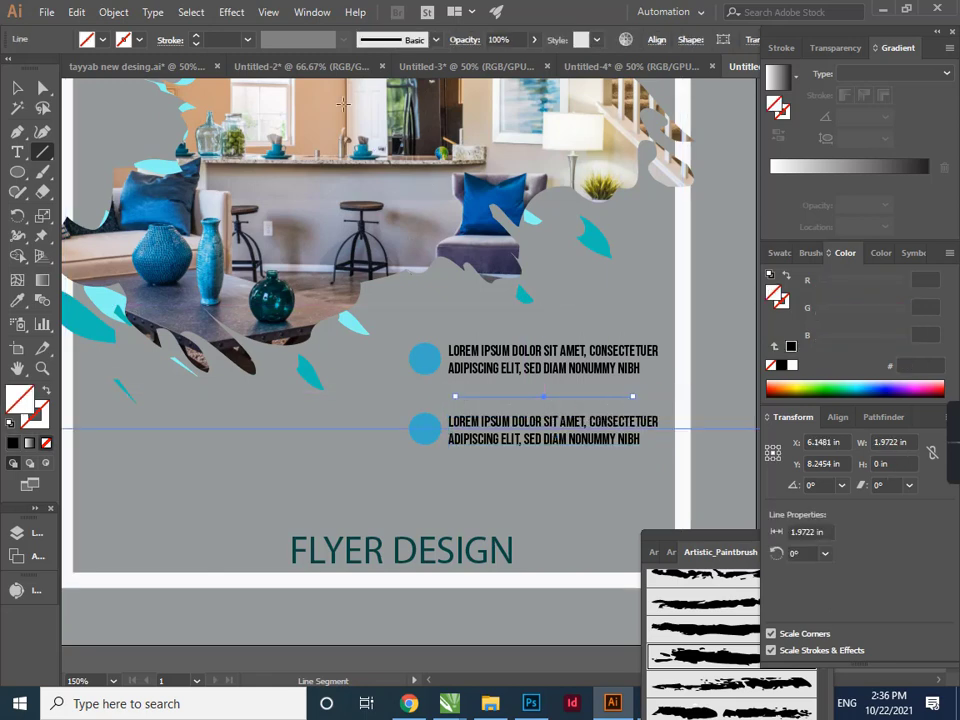
# Give the divider line a 4 pt stroke with a width profile that tapers to a point at both ends
pyautogui.click(247, 40)
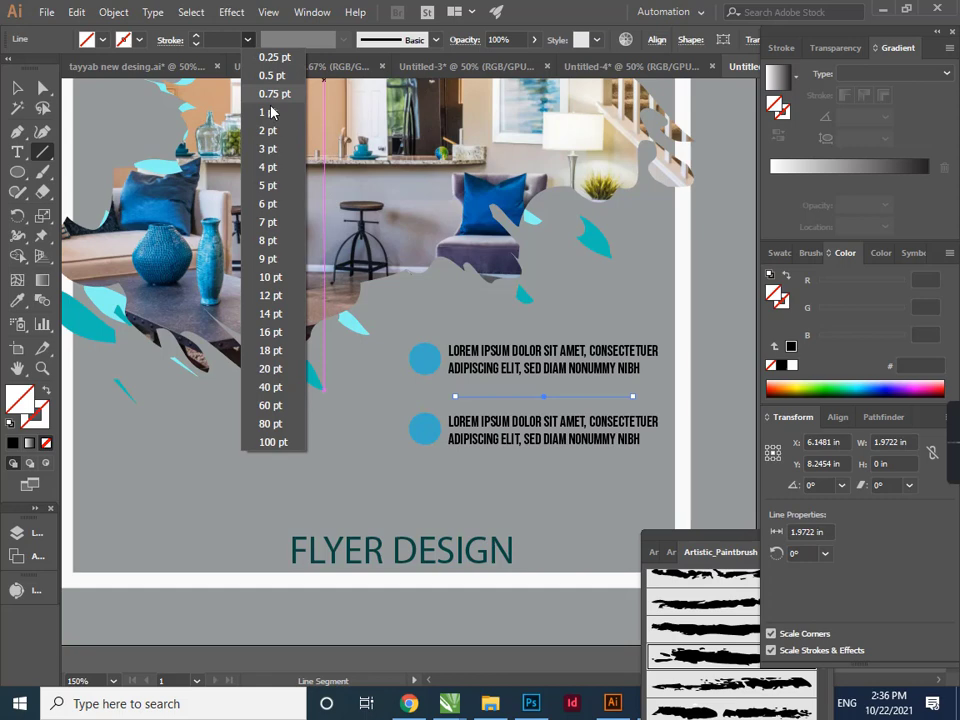
pyautogui.click(266, 166)
pyautogui.click(343, 40)
pyautogui.click(290, 92)
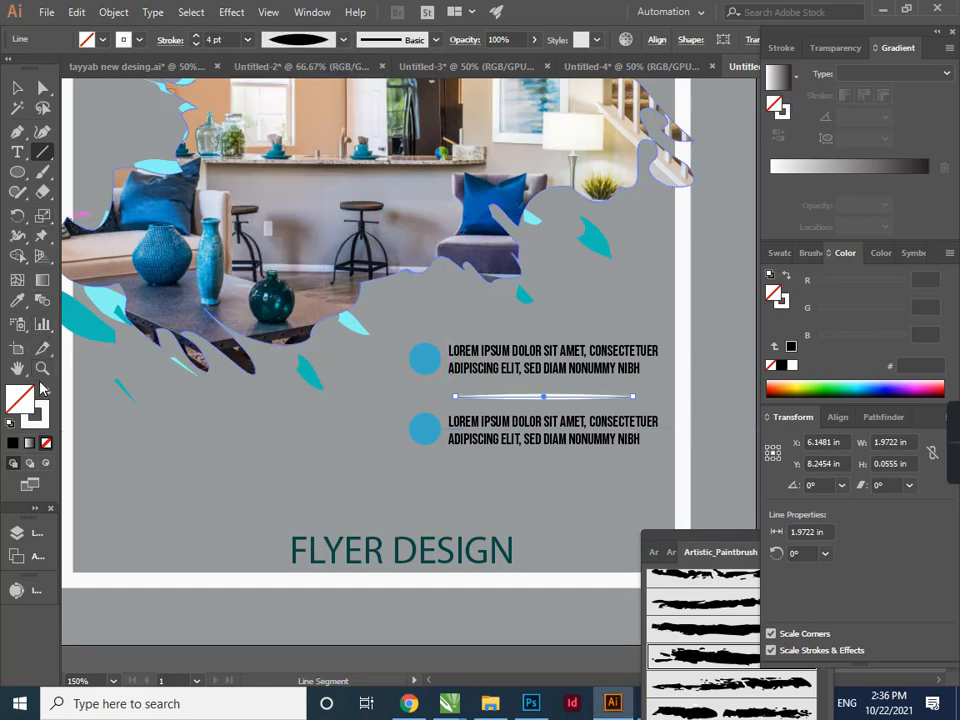
# Set the divider line's stroke colour to dark teal 13544F
pyautogui.doubleClick(36, 416)
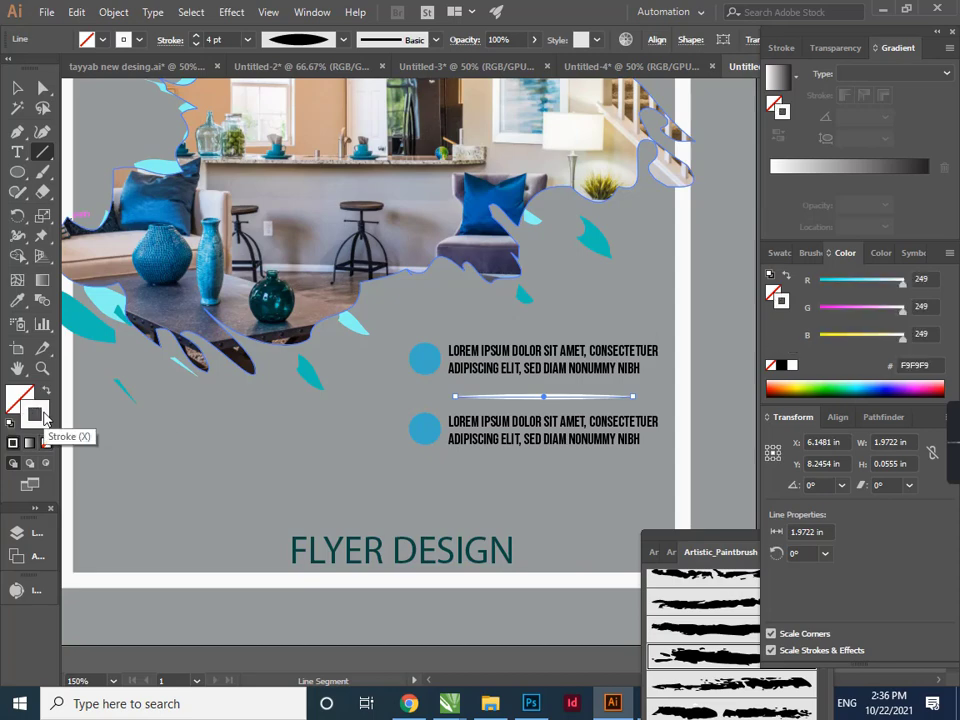
pyautogui.write('13544F')
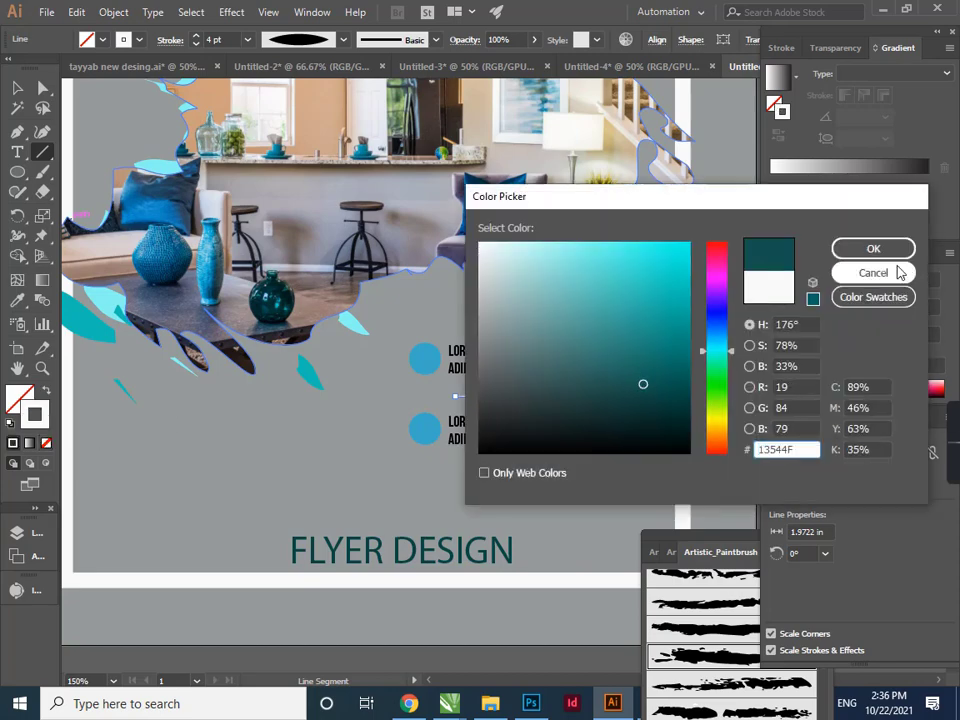
pyautogui.click(873, 248)
pyautogui.click(719, 259)
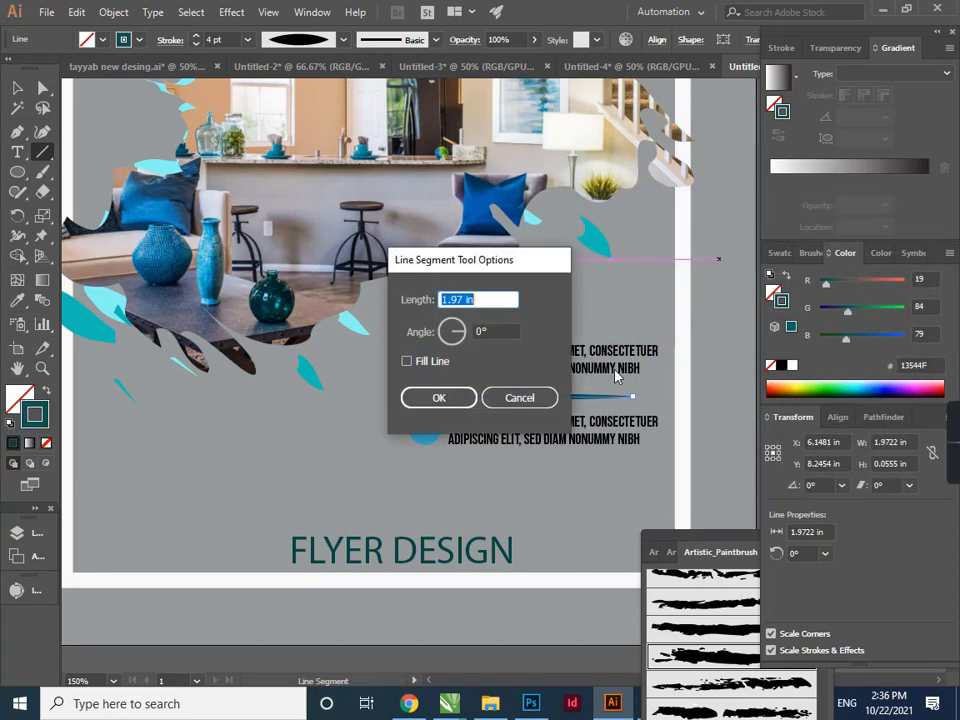
pyautogui.click(540, 395)
pyautogui.press('v')
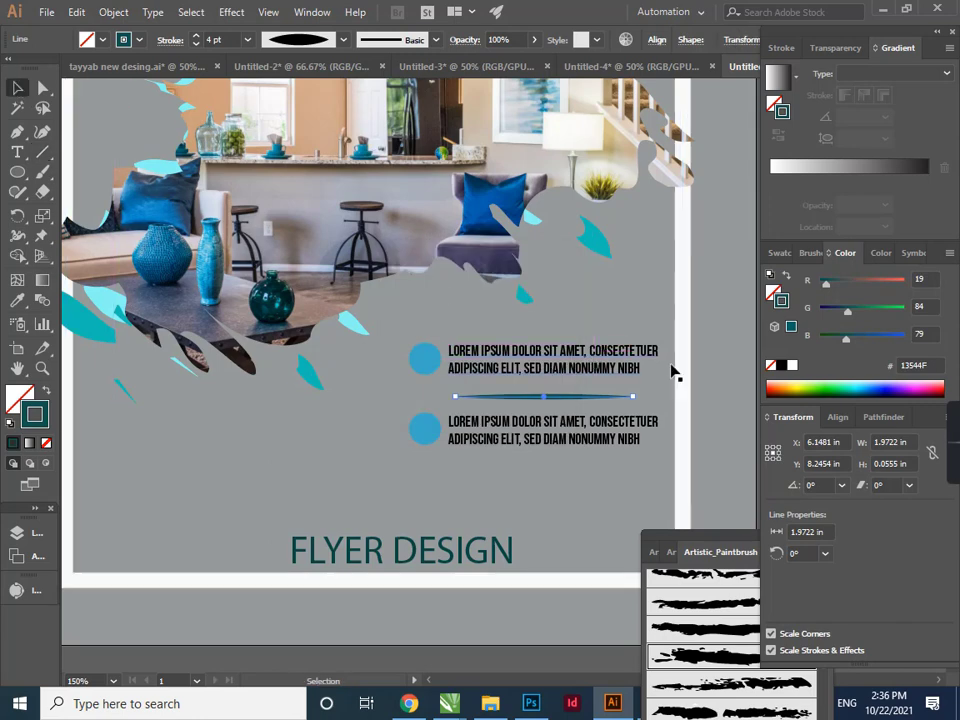
# Fill both bullet circles with the dark blue sampled from the pillow on the grey chair in the photo
pyautogui.scroll(-1, 665, 385)
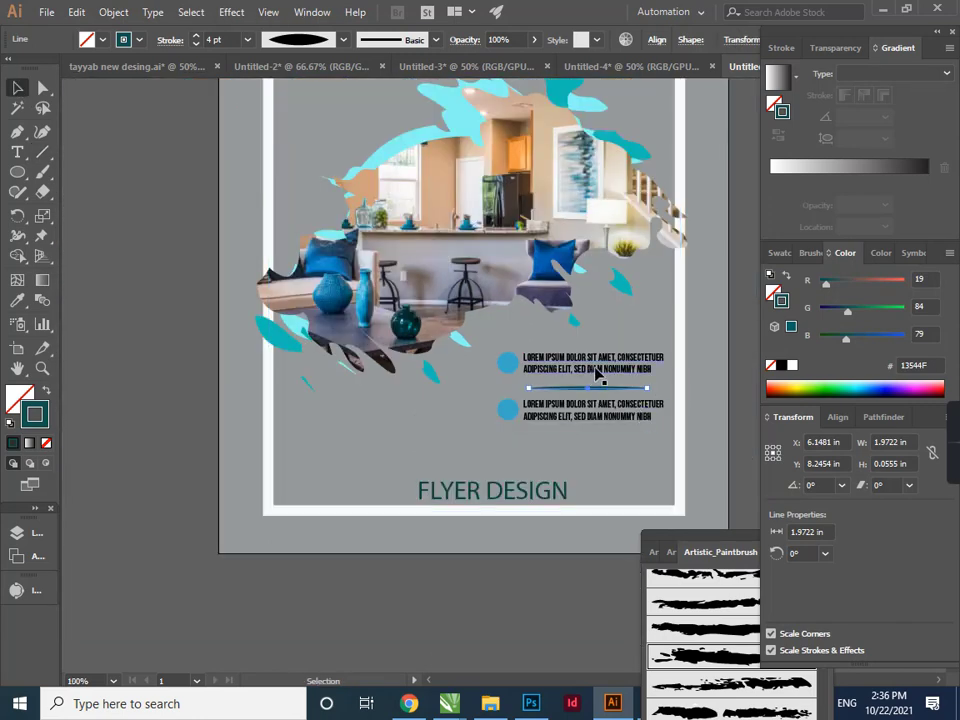
pyautogui.scroll(1, 564, 432)
pyautogui.click(472, 322)
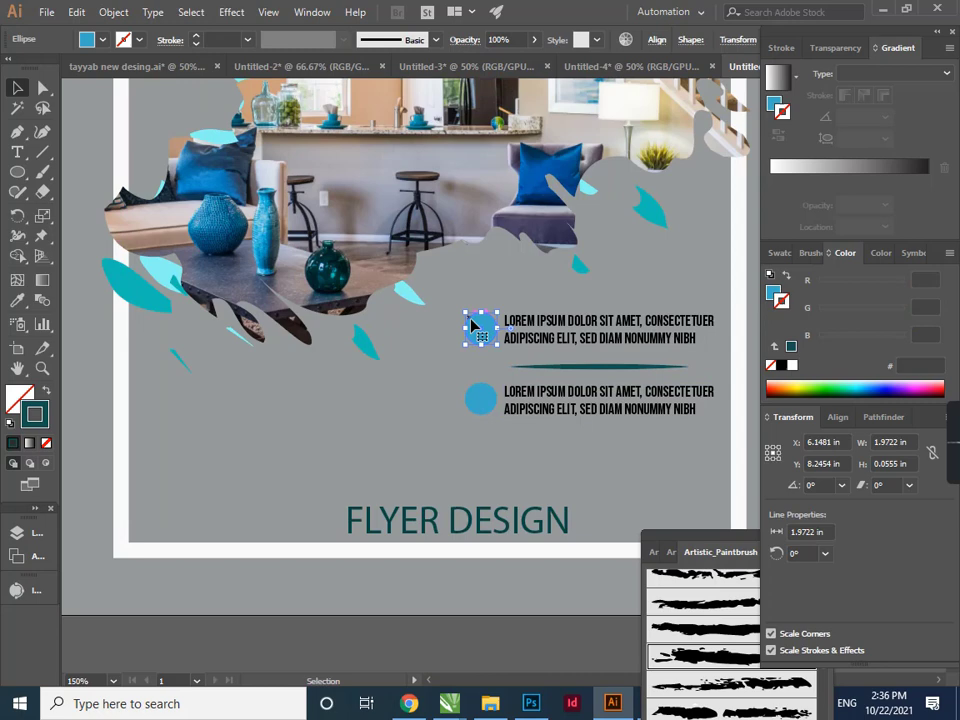
pyautogui.keyDown('shift'); pyautogui.click(486, 392); pyautogui.keyUp('shift')
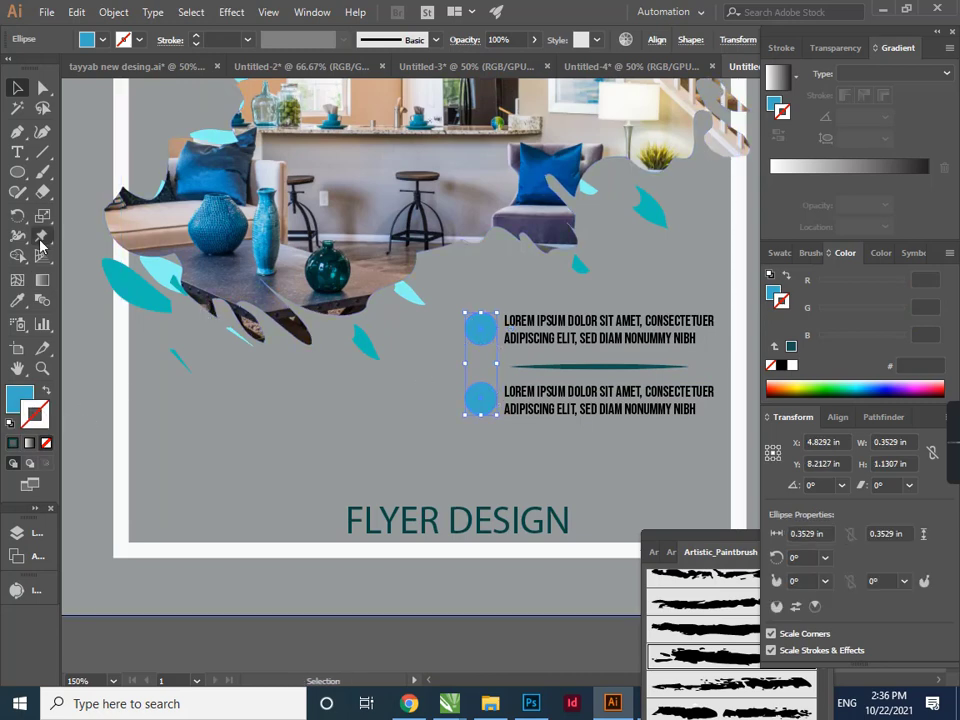
pyautogui.click(19, 300)
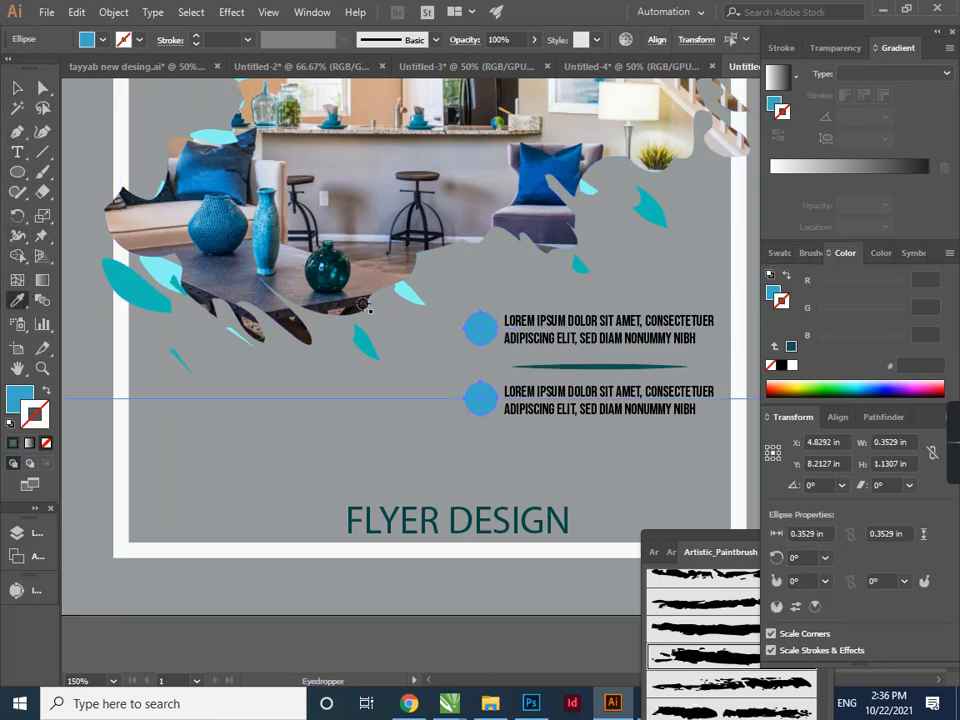
pyautogui.click(534, 172)
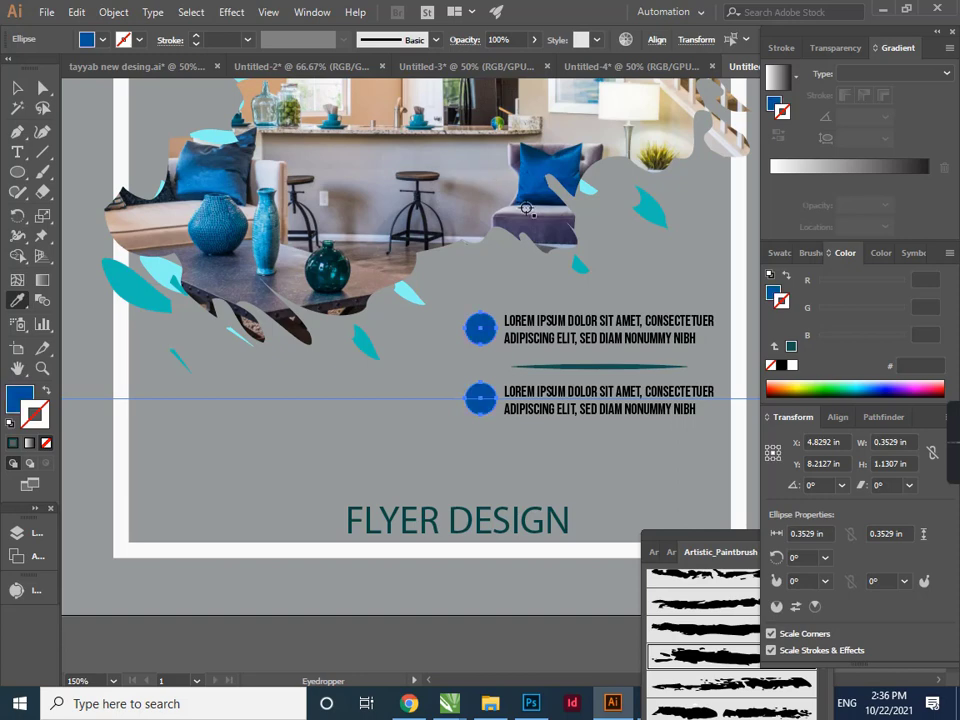
pyautogui.press('v')
pyautogui.scroll(-1, 394, 369)
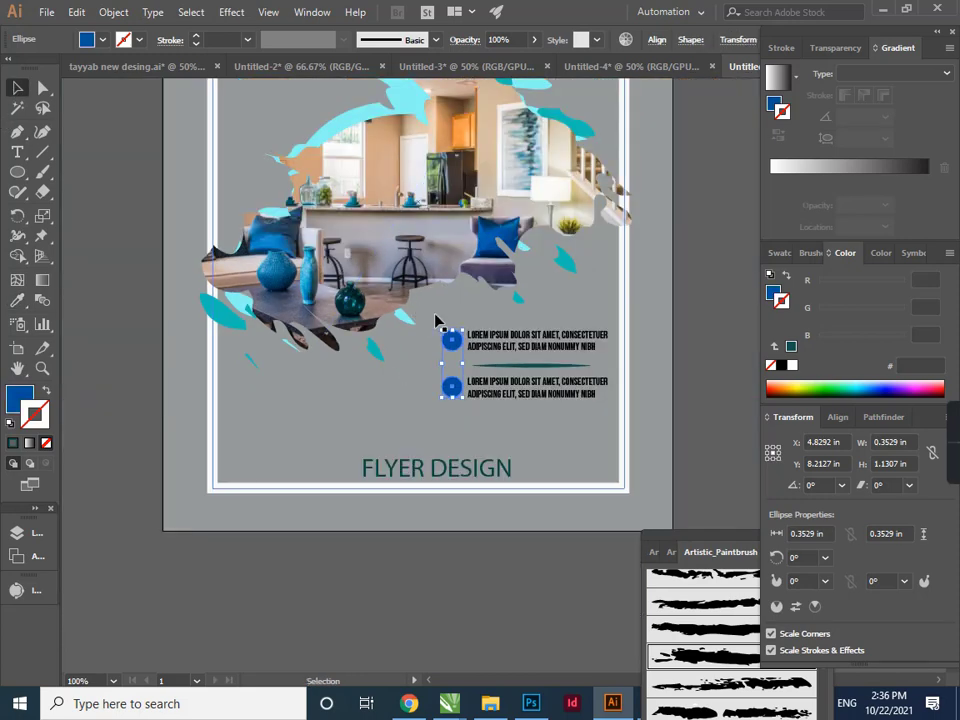
pyautogui.scroll(-1, 435, 320)
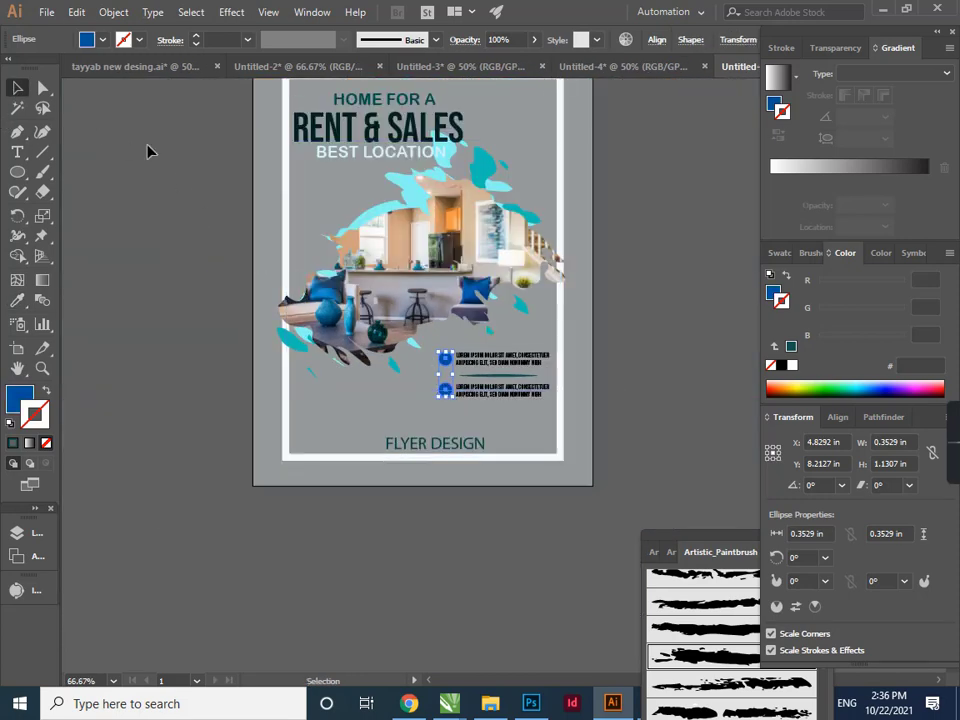
# Change the font of the "RENT & SALES" headline to Broadway
pyautogui.click(147, 147)
pyautogui.scroll(-1, 370, 382)
pyautogui.scroll(1, 367, 176)
pyautogui.scroll(1, 398, 237)
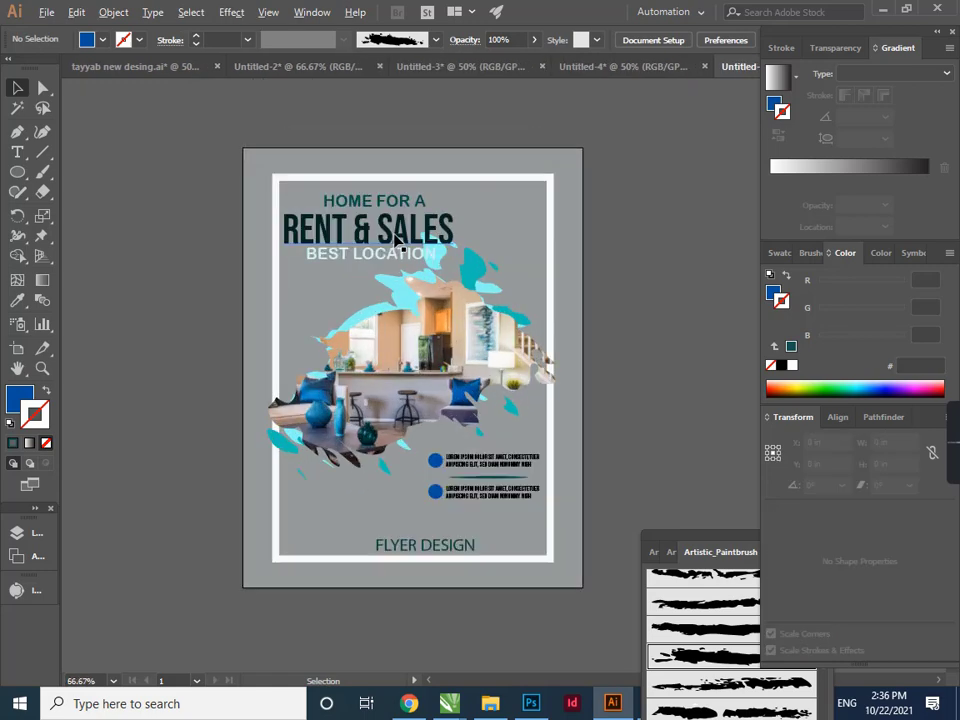
pyautogui.click(395, 237)
pyautogui.rightClick(397, 241)
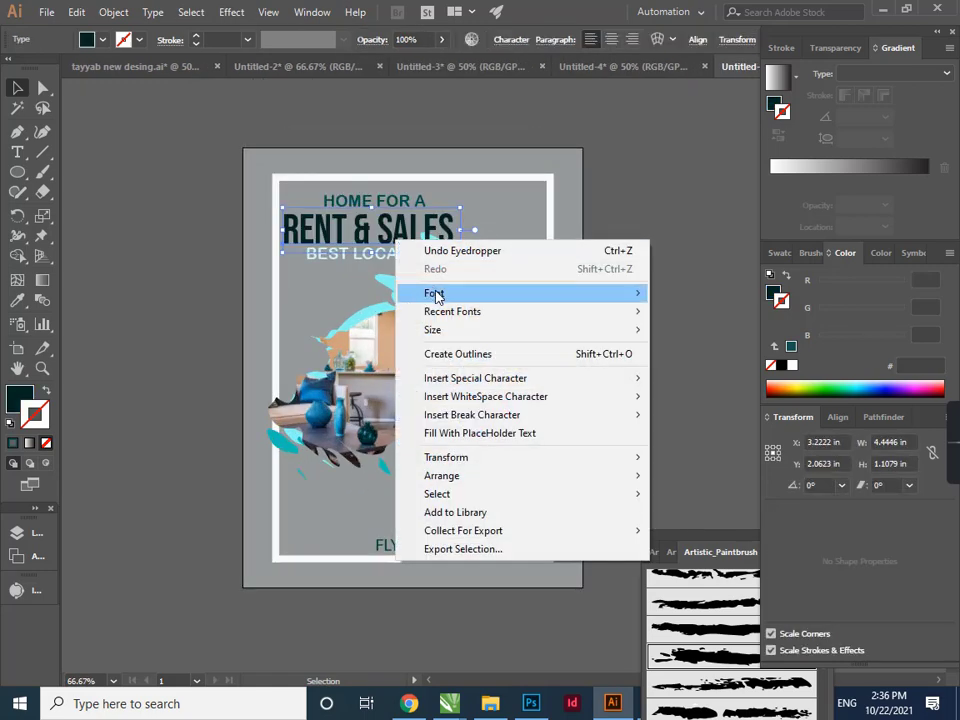
pyautogui.moveTo(435, 293)
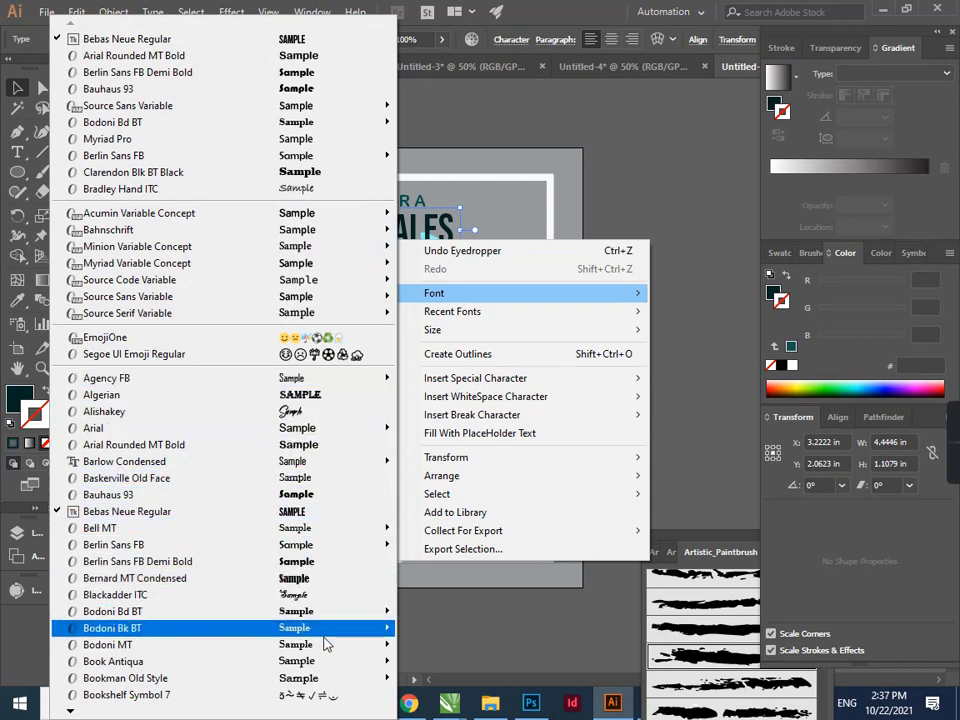
pyautogui.moveTo(72, 711)
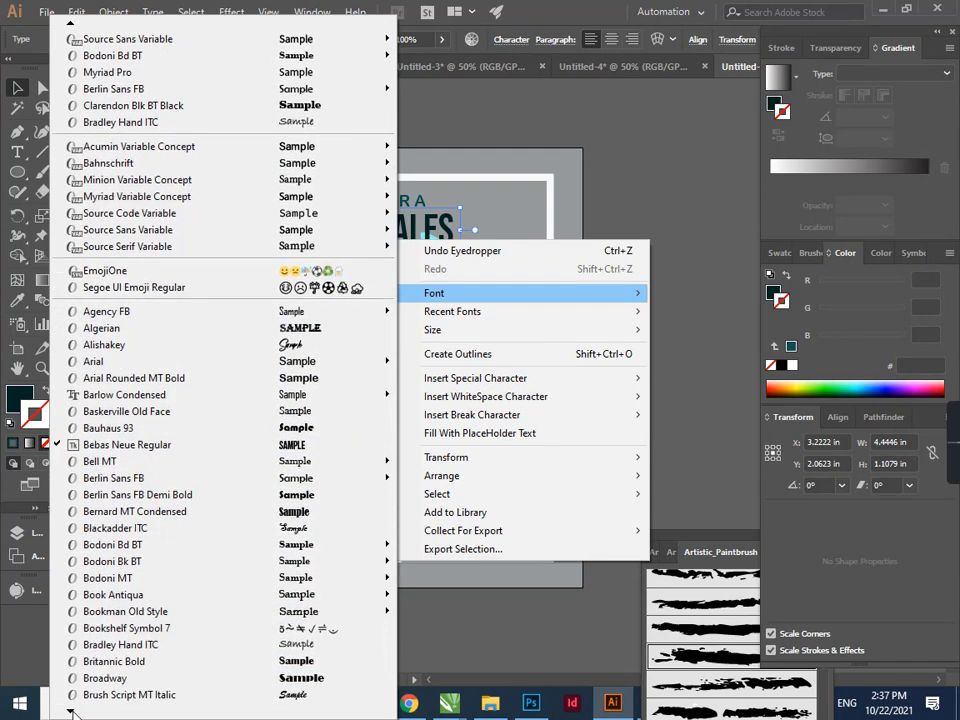
pyautogui.click(110, 661)
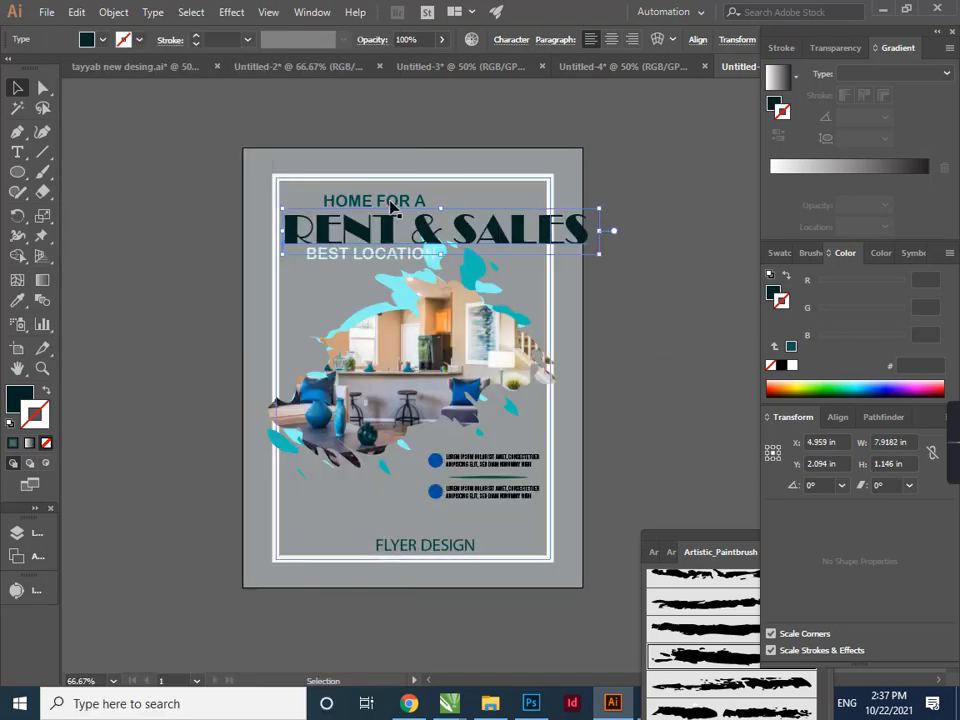
# Set the "RENT & SALES" headline in Castellar and scale it down to about 5.9 in wide
pyautogui.rightClick(393, 230)
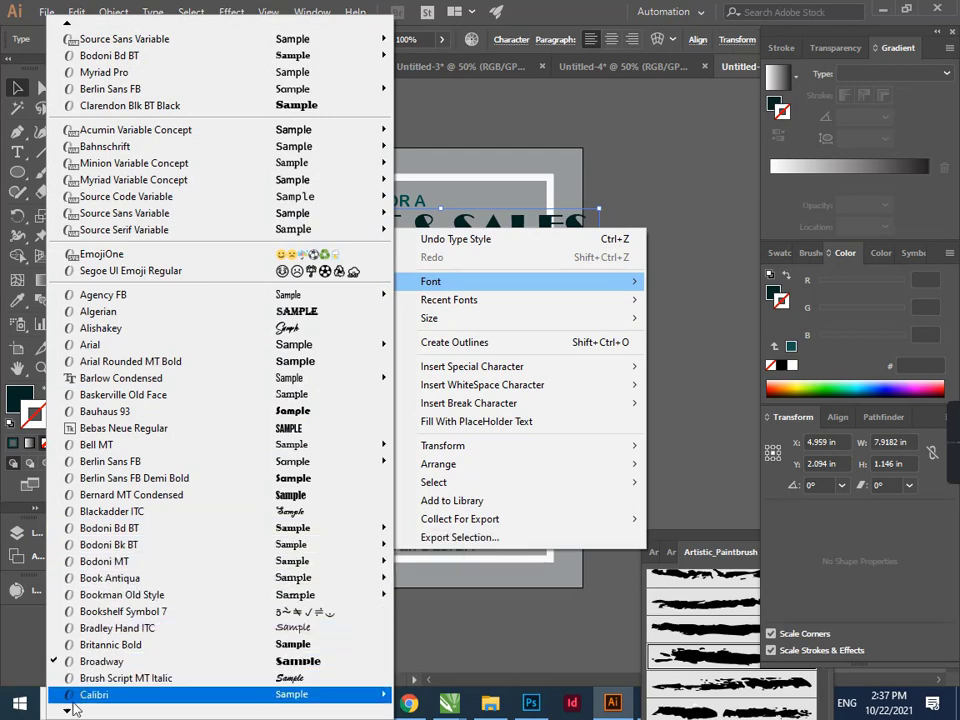
pyautogui.moveTo(66, 712)
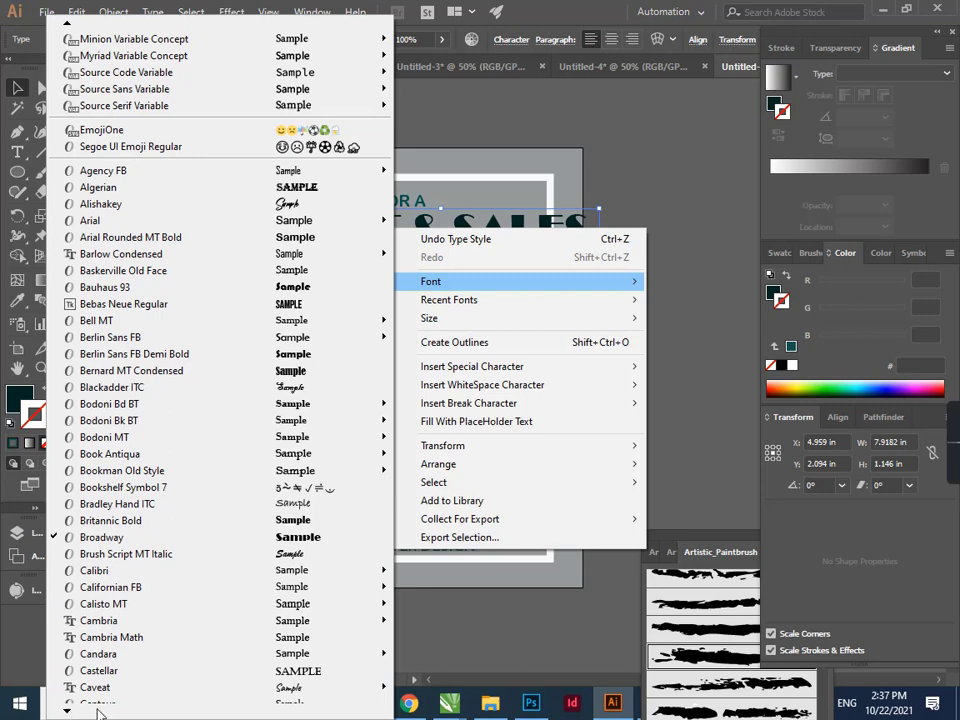
pyautogui.click(150, 651)
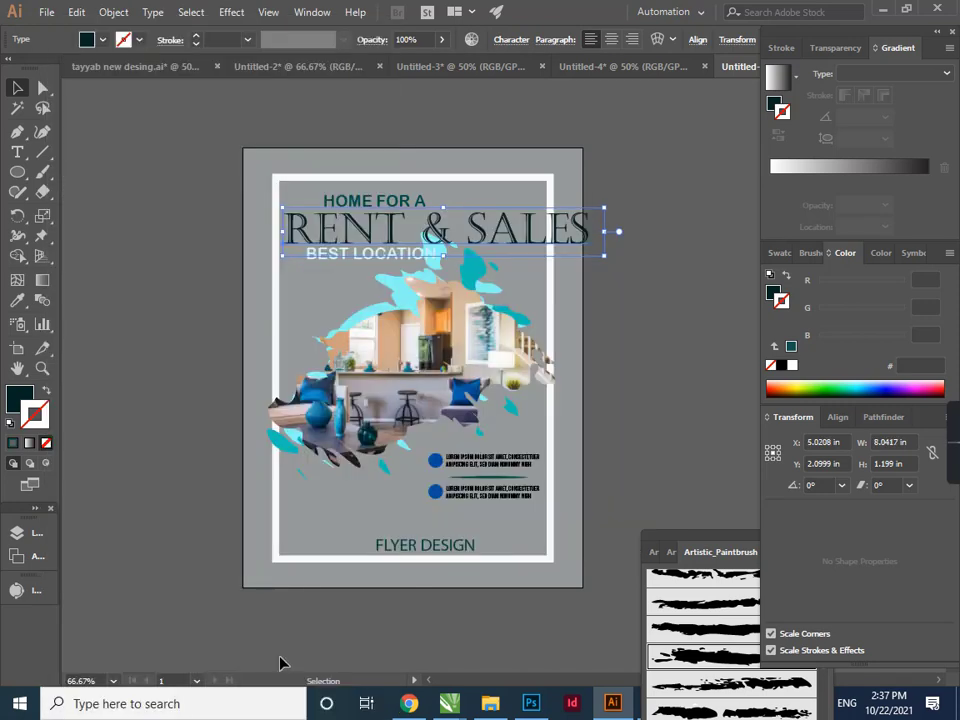
pyautogui.moveTo(606, 259); pyautogui.dragTo(521, 258)
# Move "HOME FOR A" and "BEST LOCATION" so both line up with the left edge of the "RENT & SALES" headline
pyautogui.scroll(1, 391, 241)
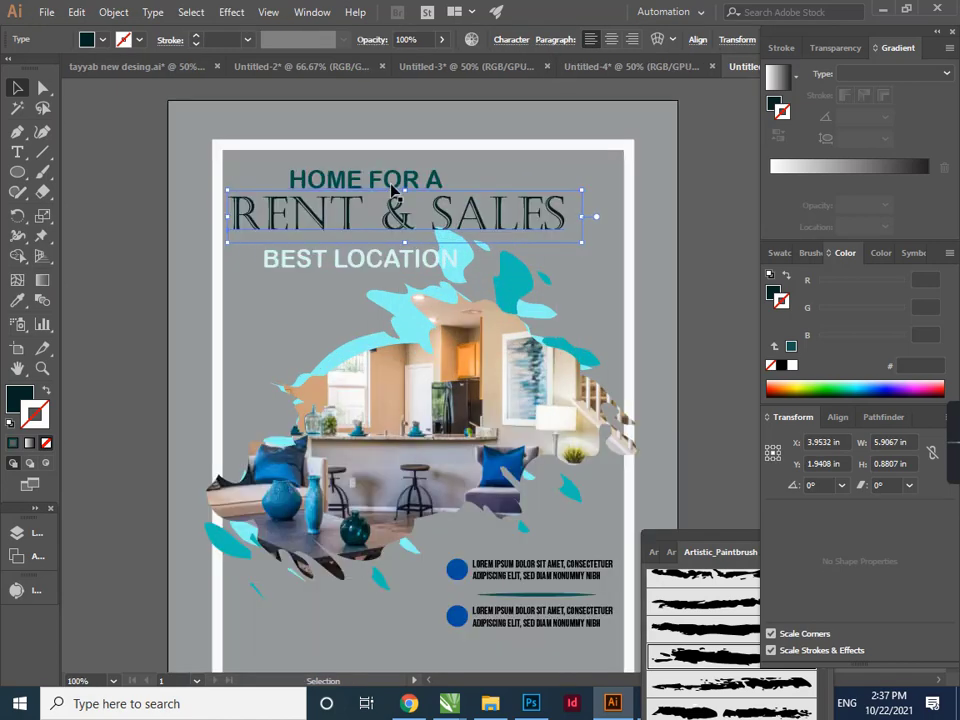
pyautogui.moveTo(391, 190); pyautogui.dragTo(333, 187)
pyautogui.moveTo(371, 262); pyautogui.dragTo(341, 250)
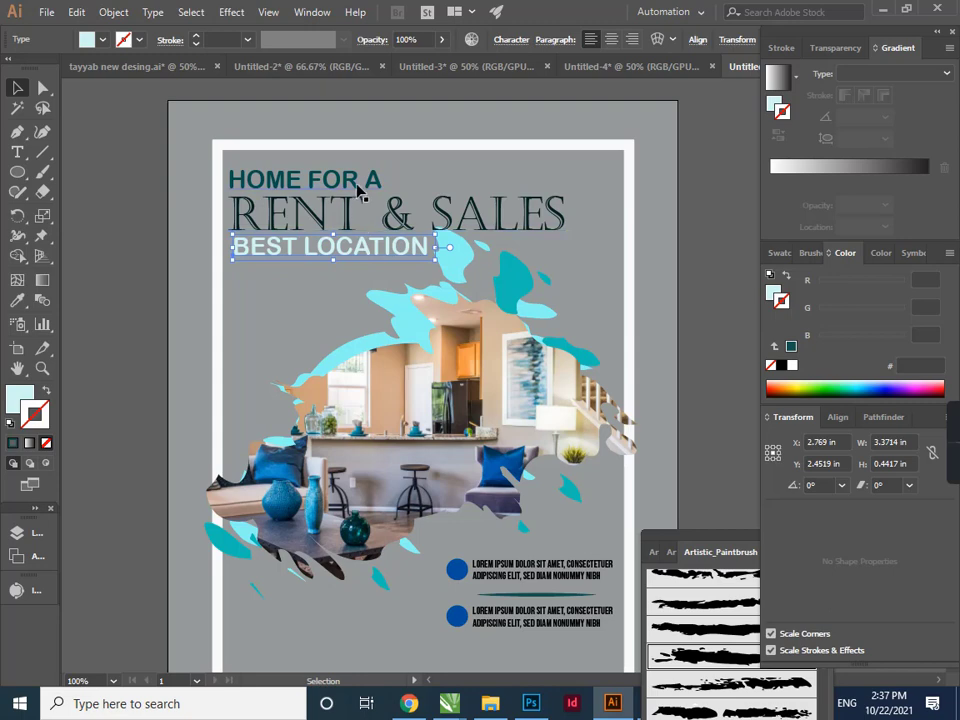
pyautogui.click(358, 187)
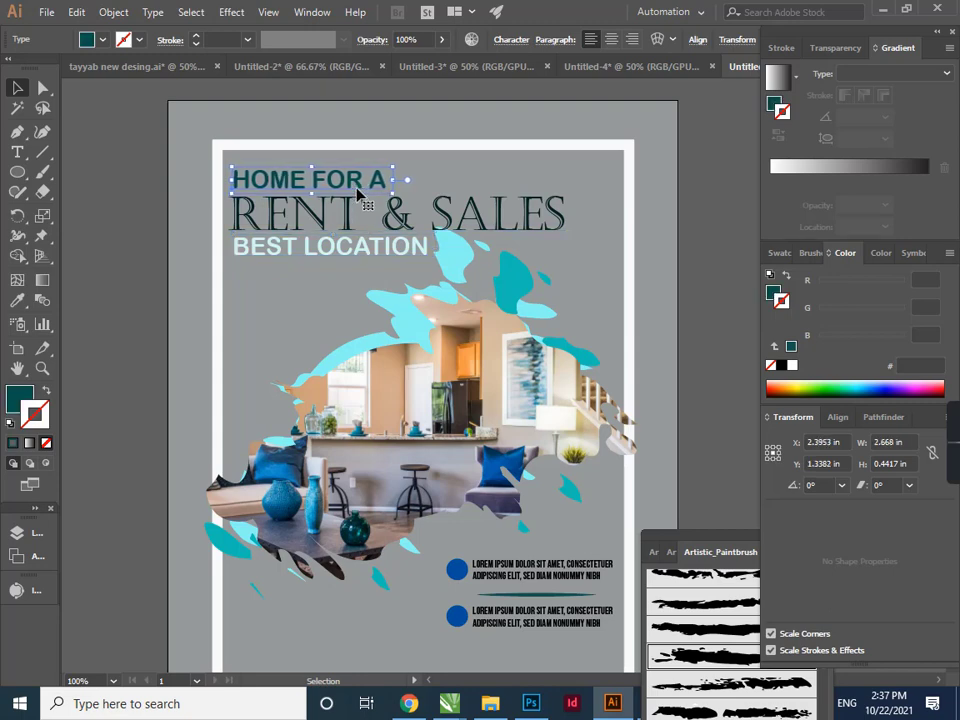
pyautogui.press('Right')
pyautogui.press('Right')
# Enlarge the "RENT & SALES" headline to about 6.7 in wide and shift it slightly up
pyautogui.click(551, 229)
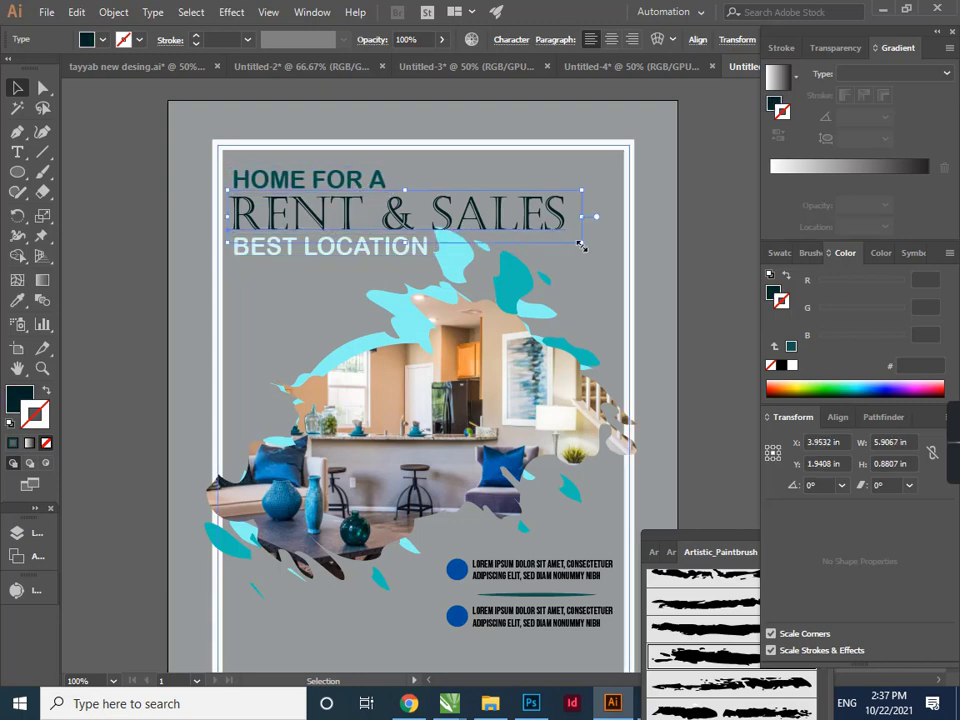
pyautogui.moveTo(579, 233); pyautogui.dragTo(627, 266)
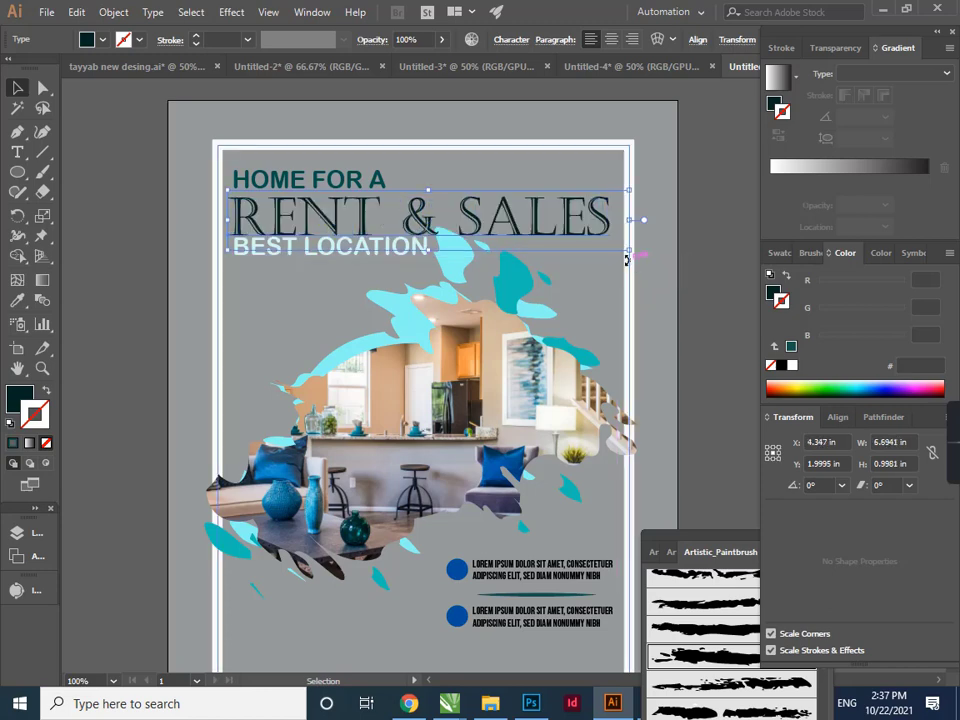
pyautogui.press('Up')
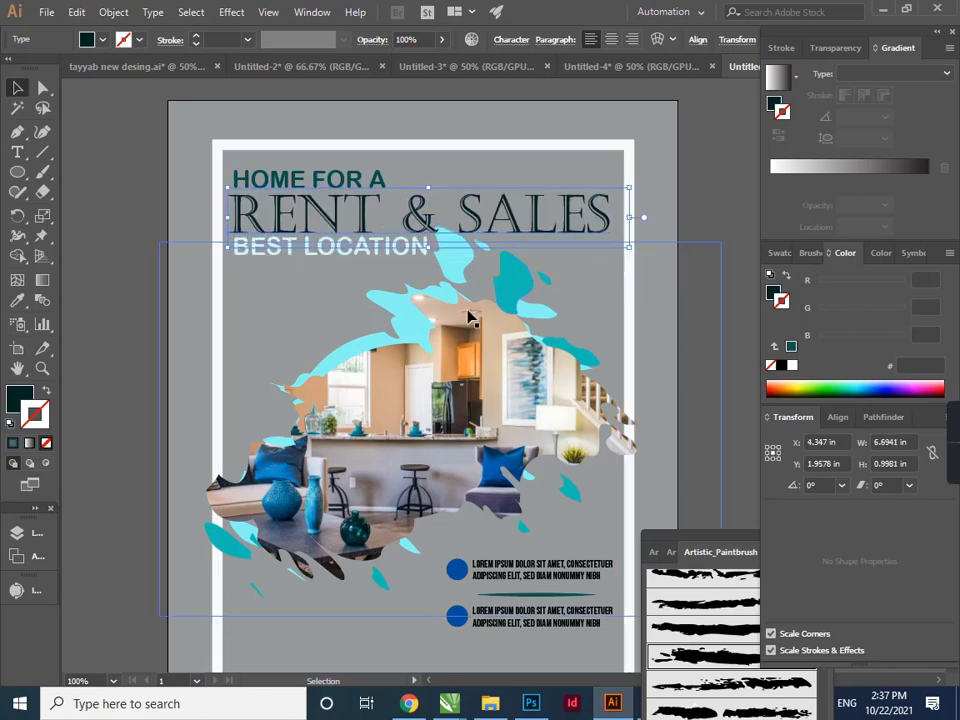
# Shift "BEST LOCATION" slightly down to leave a small gap below the enlarged headline
pyautogui.click(462, 300)
pyautogui.click(372, 190)
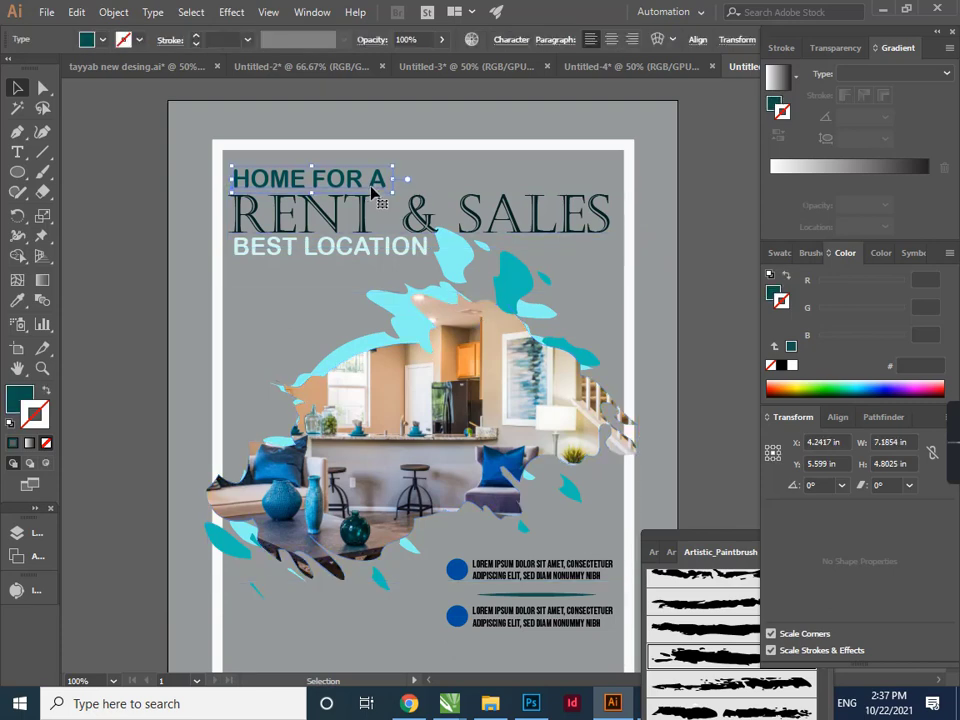
pyautogui.click(356, 258)
pyautogui.press('Down')
pyautogui.press('Down')
pyautogui.press('Down')
pyautogui.press('Down')
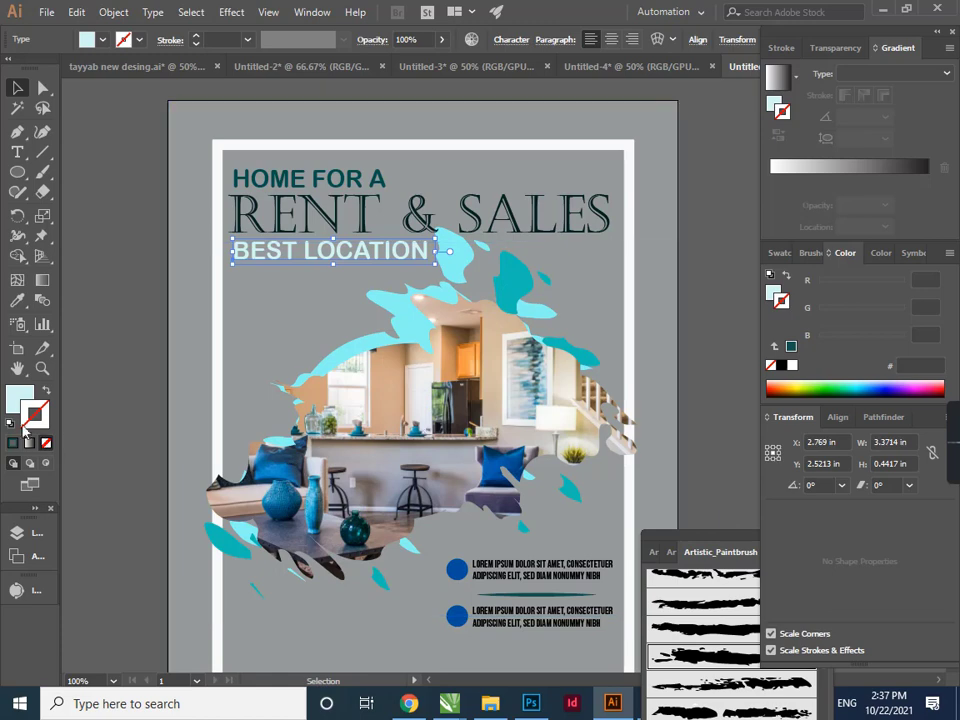
# Recolour "BEST LOCATION" with the off-white sampled from the door in the photo
pyautogui.click(17, 302)
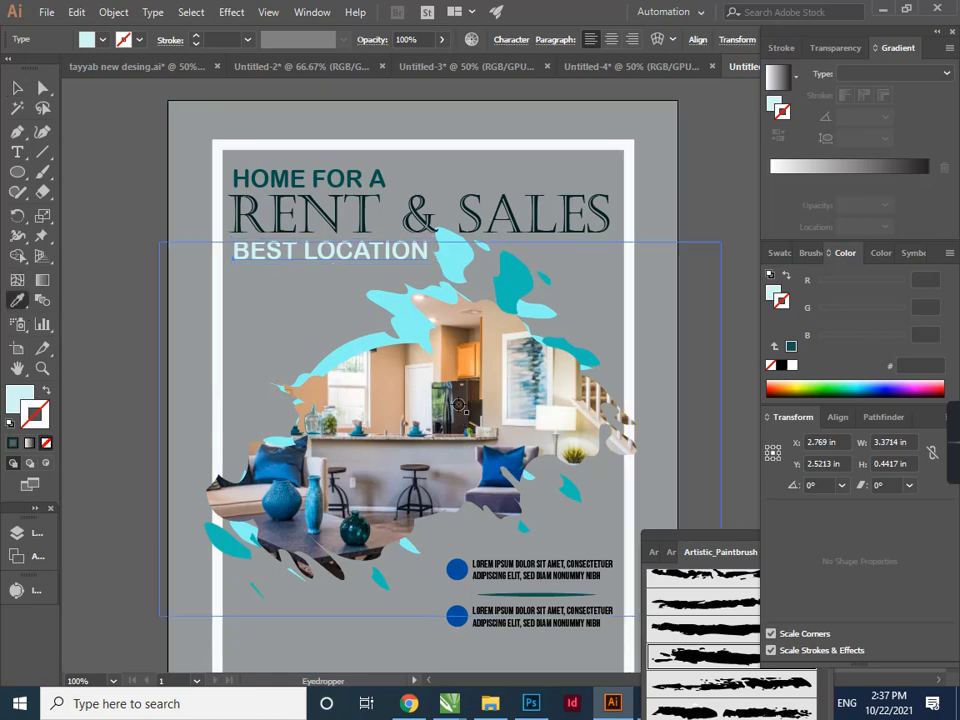
pyautogui.click(392, 392)
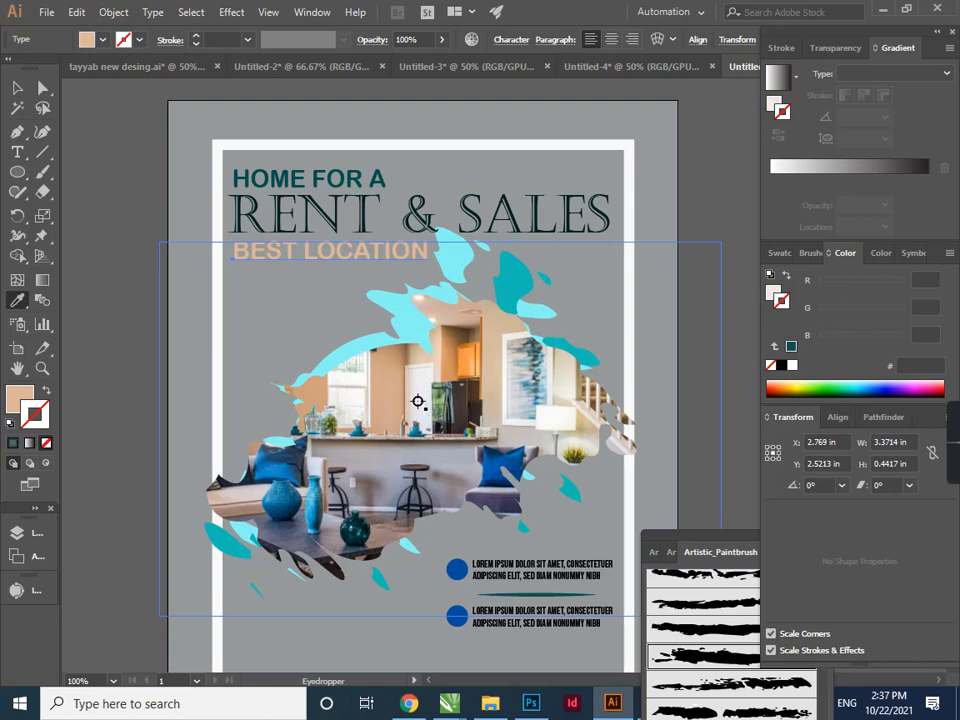
pyautogui.click(418, 401)
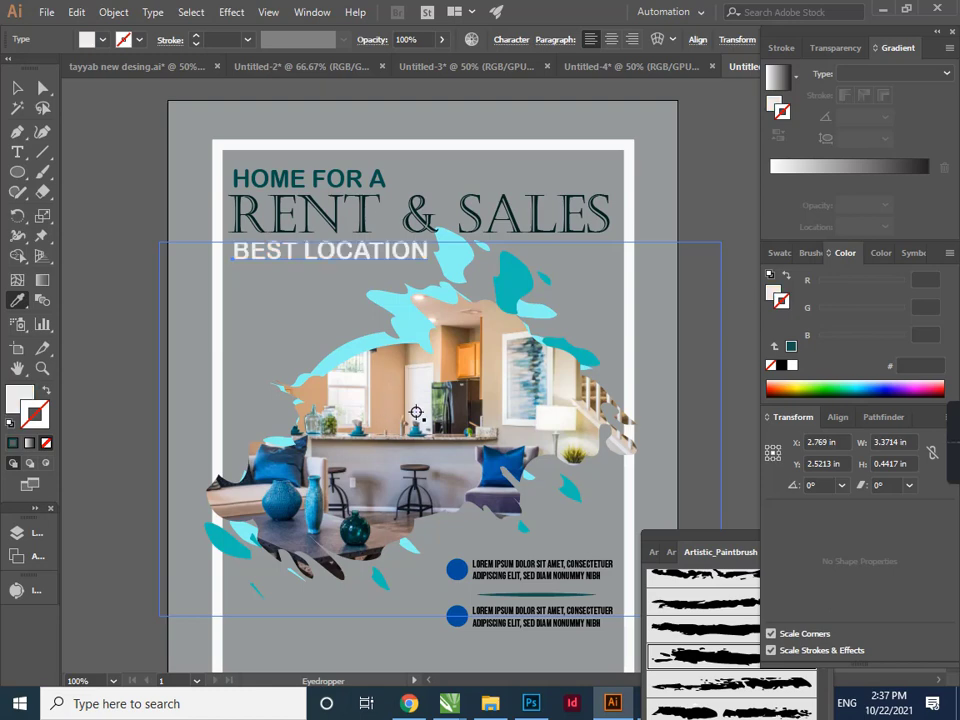
# Recolour "BEST LOCATION" with the white of the frame and "HOME FOR A" with the off-white of the door in the photo
pyautogui.click(292, 181)
pyautogui.click(221, 142)
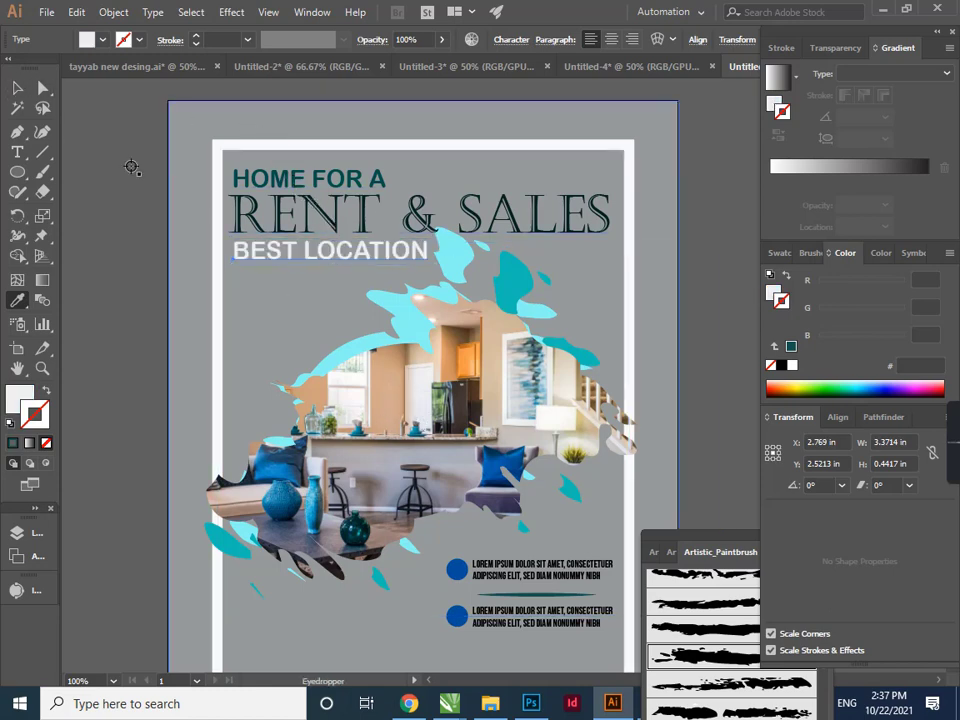
pyautogui.click(18, 88)
pyautogui.click(302, 184)
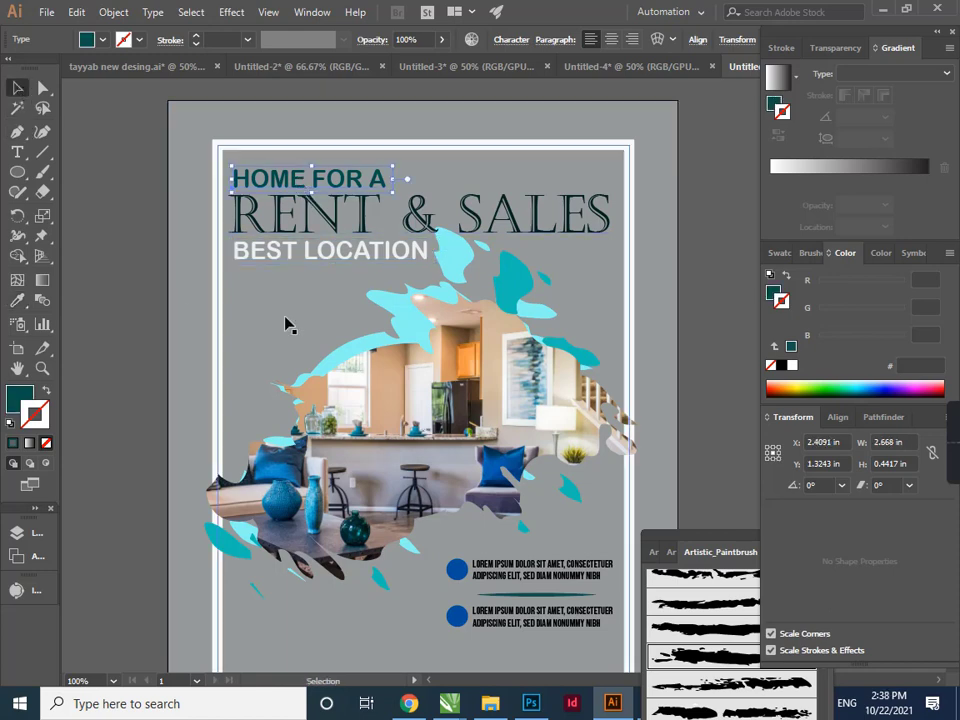
pyautogui.click(16, 302)
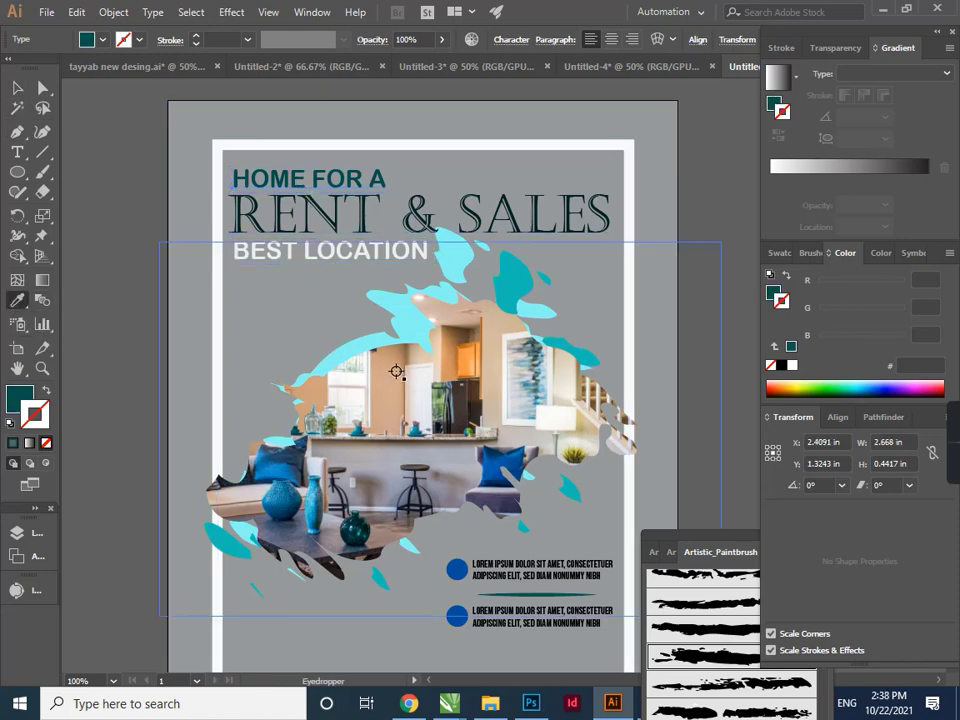
pyautogui.click(422, 388)
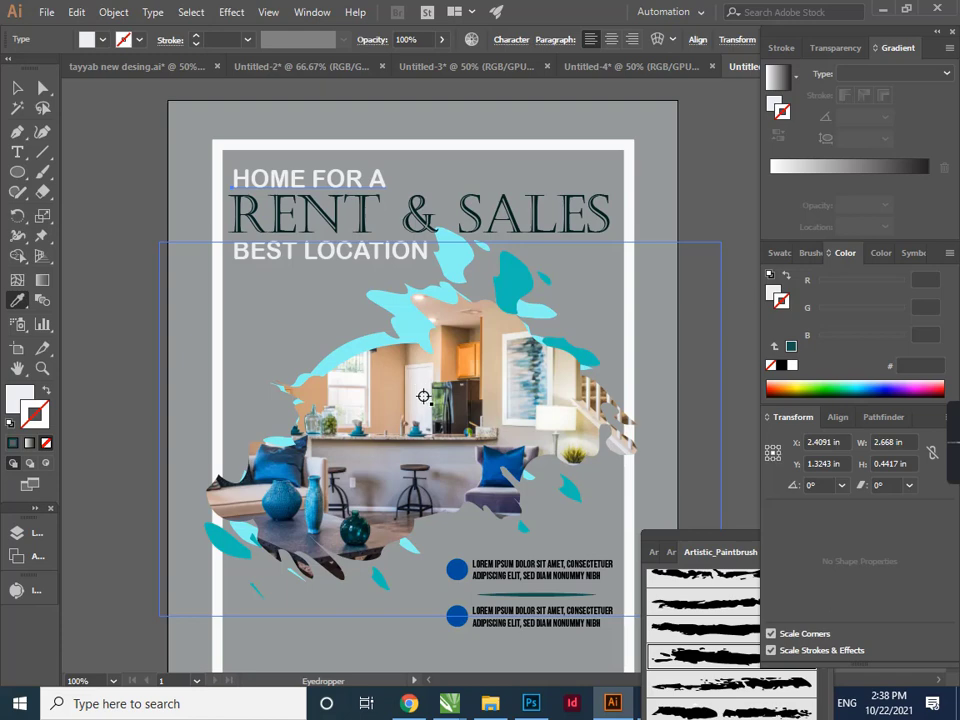
# Enlarge "HOME FOR A" to about 2.9 in wide and shift it slightly up above the "RENT & SALES" headline
pyautogui.click(16, 87)
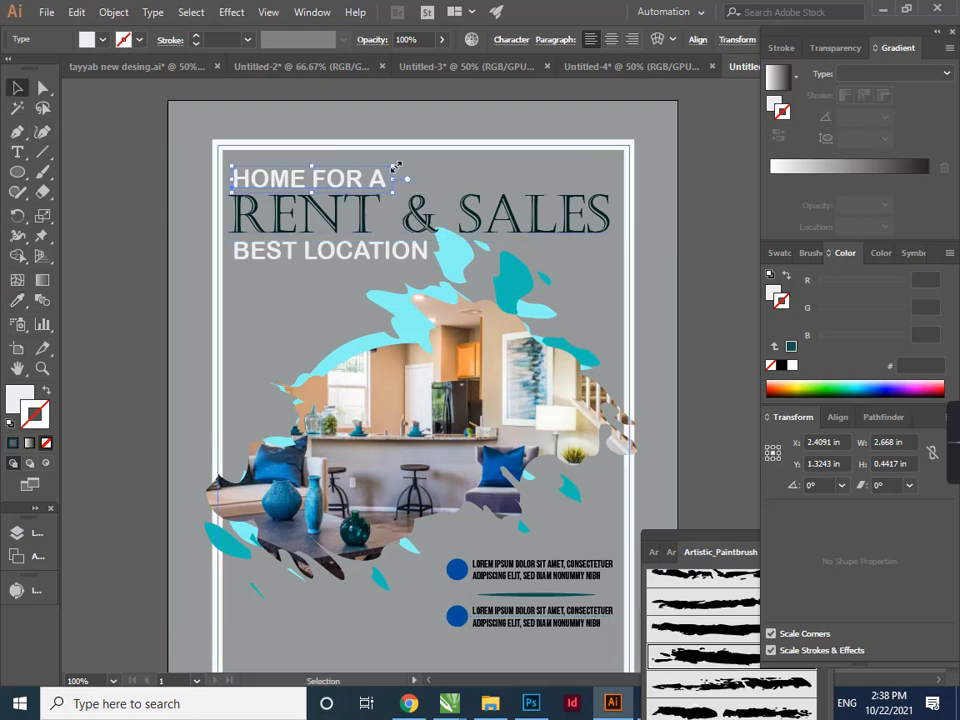
pyautogui.moveTo(396, 167); pyautogui.dragTo(405, 153)
pyautogui.press('Up')
pyautogui.press('Up')
pyautogui.press('Up')
pyautogui.press('Up')
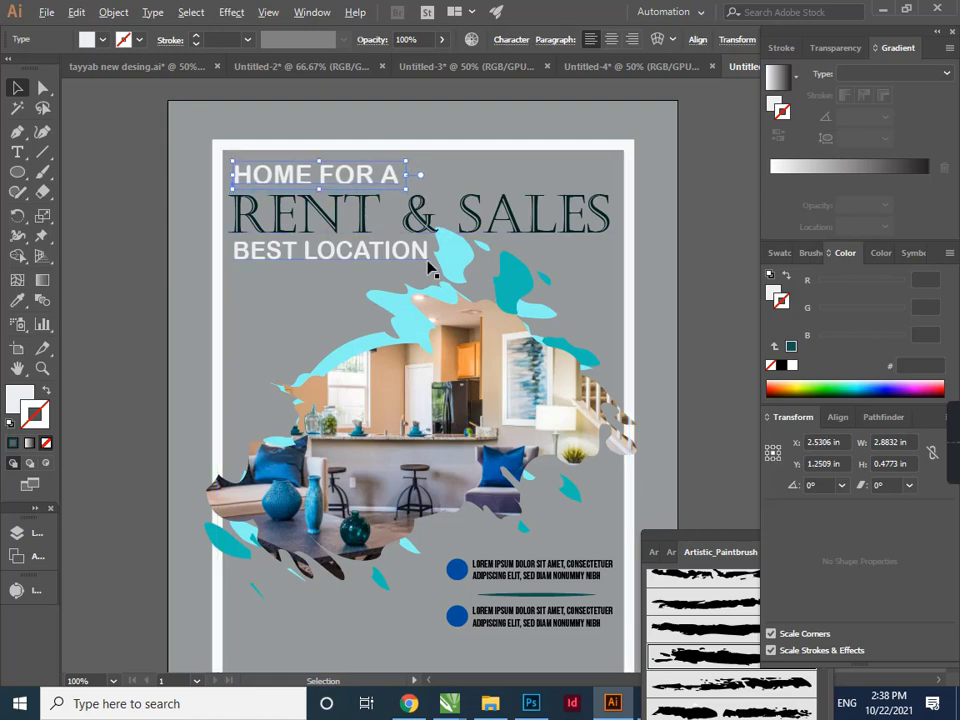
# Draw a horizontal line about 2.2 in long in the empty area below the photo, beside the second bullet
pyautogui.scroll(-1, 428, 265)
pyautogui.scroll(-1, 428, 265)
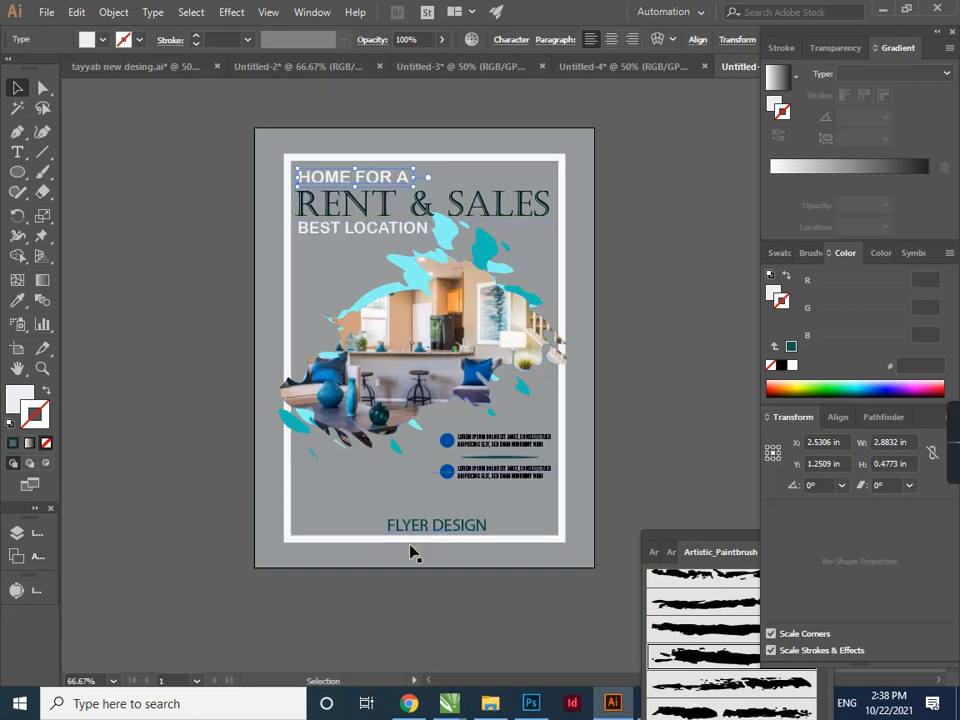
pyautogui.scroll(1, 360, 568)
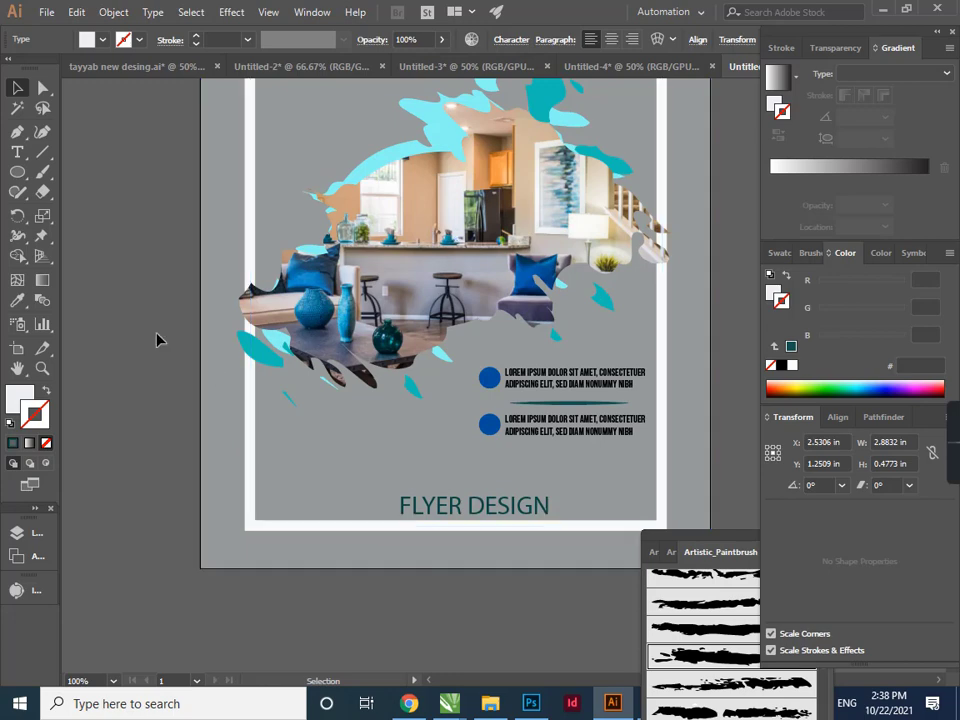
pyautogui.click(42, 152)
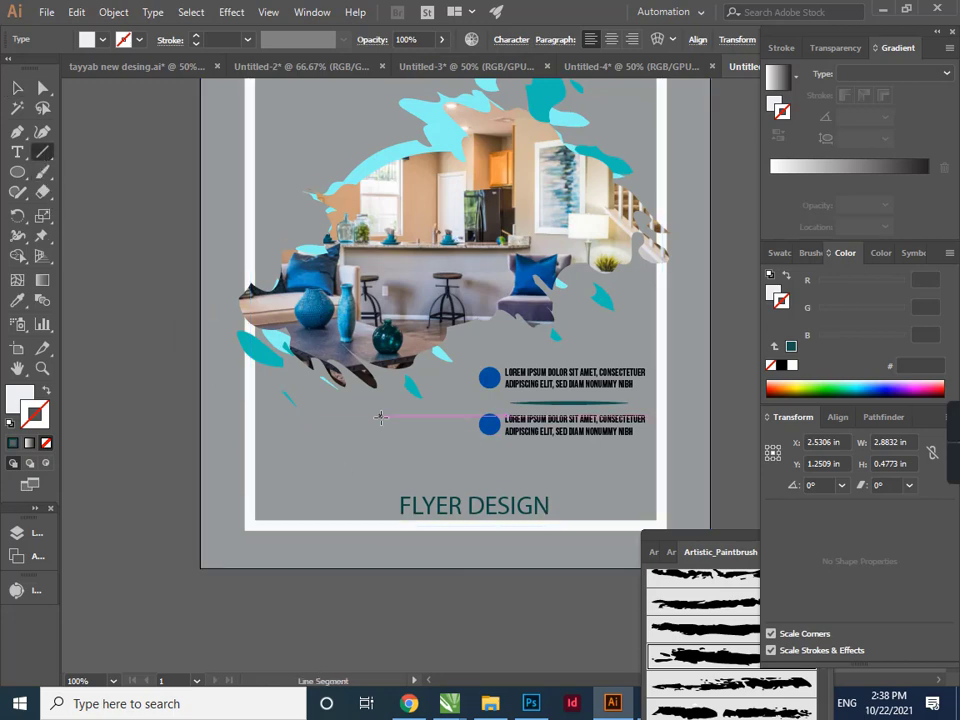
pyautogui.moveTo(289, 460); pyautogui.dragTo(421, 428)
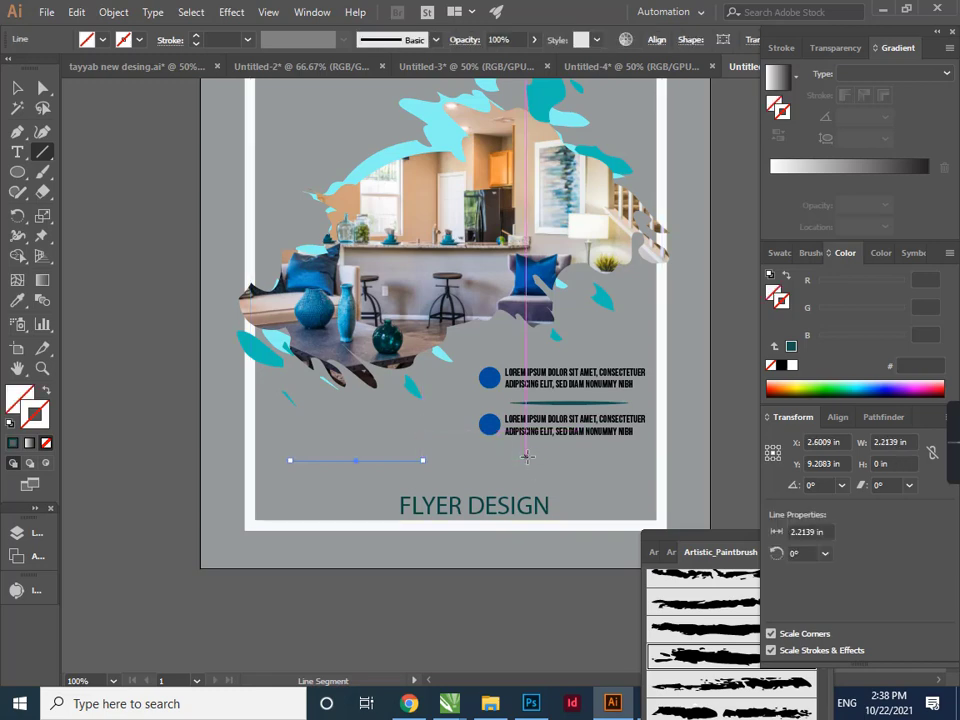
# Give the new line a rough, splattered artistic paintbrush stroke with a 4 pt weight
pyautogui.click(718, 636)
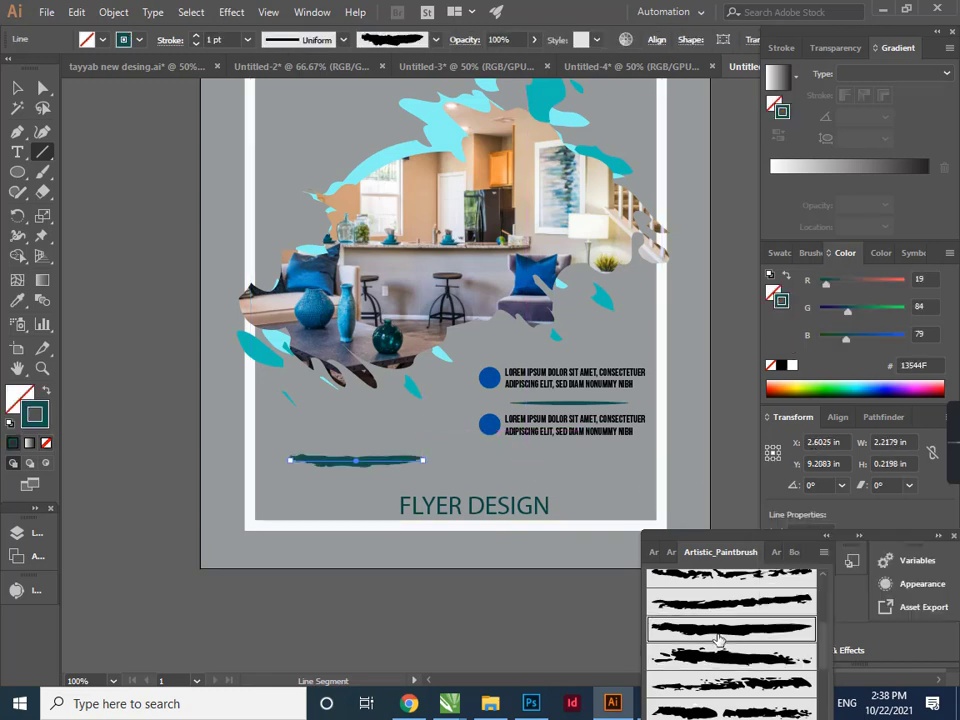
pyautogui.click(424, 46)
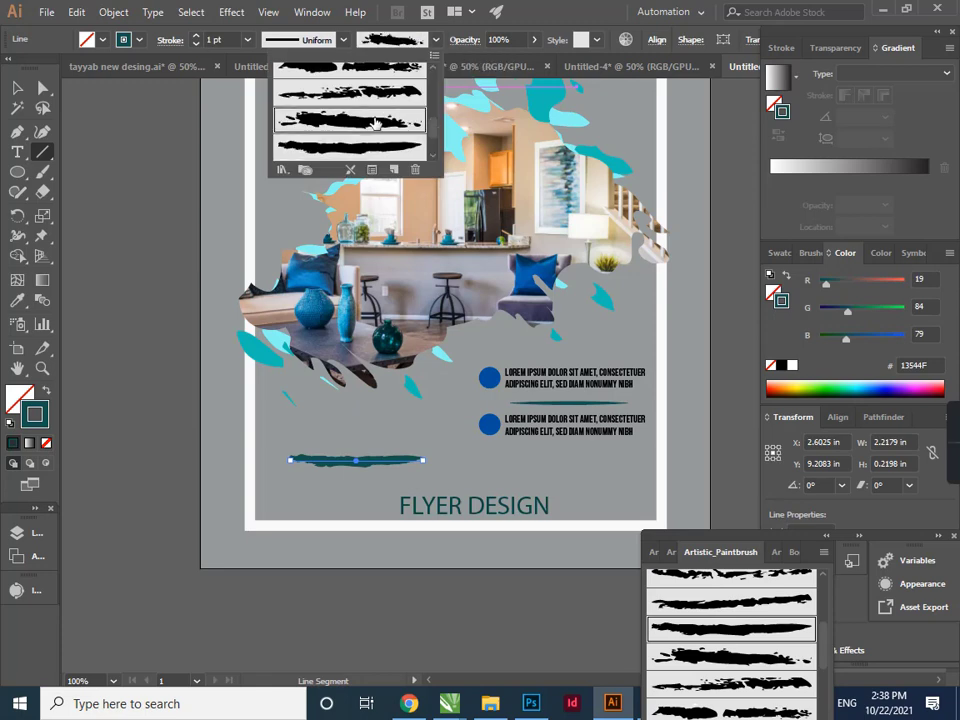
pyautogui.click(374, 123)
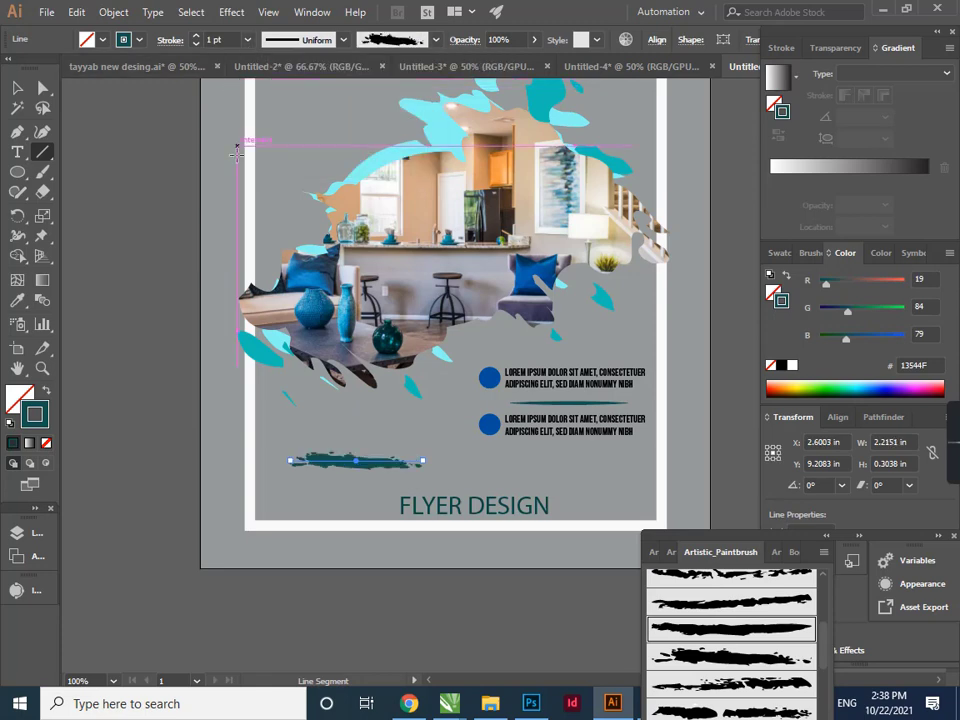
pyautogui.click(247, 39)
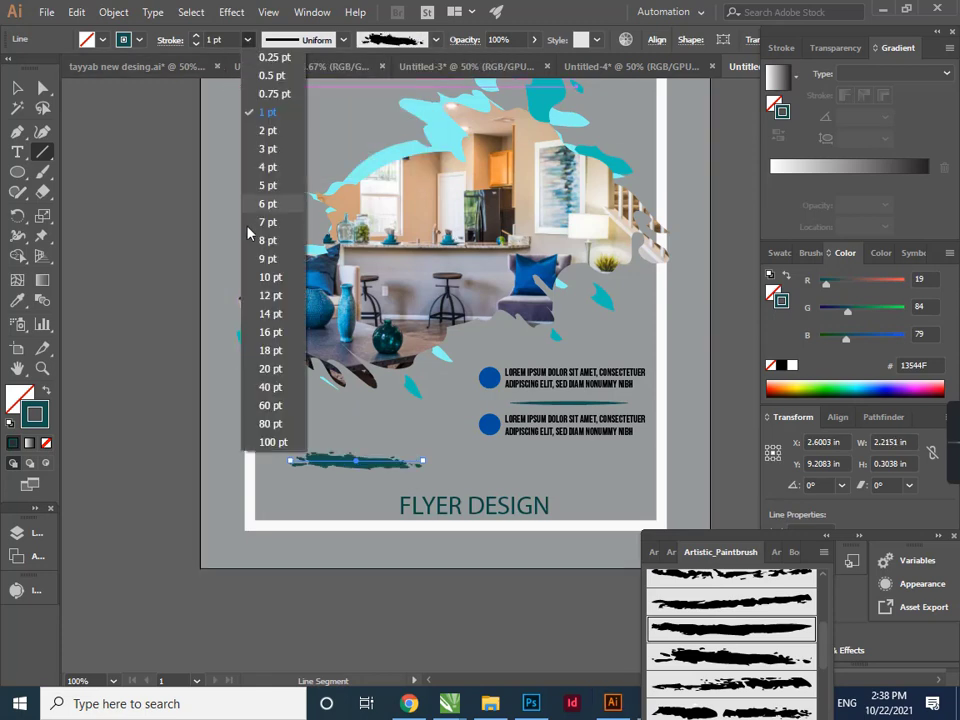
pyautogui.click(268, 168)
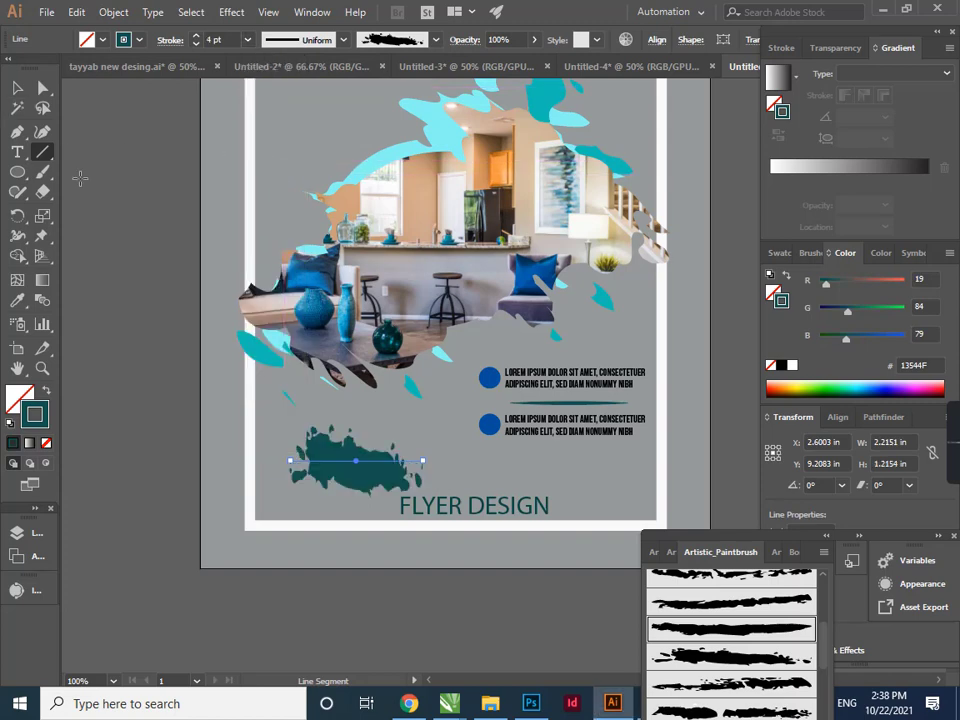
# Set the paint splash's stroke colour to light aqua A2EDE6
pyautogui.doubleClick(34, 411)
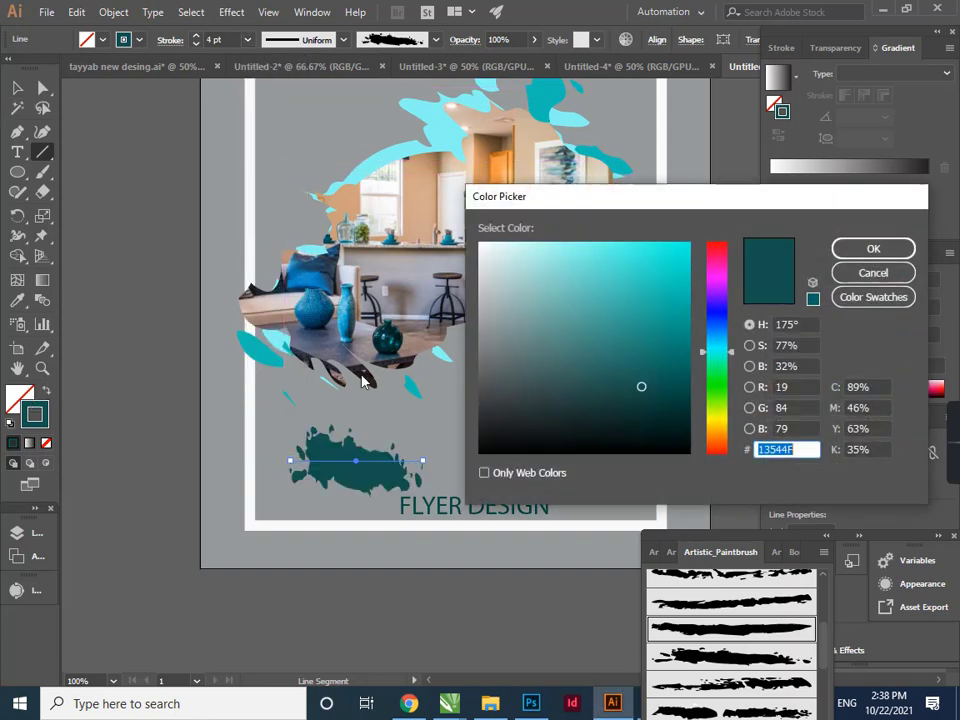
pyautogui.write('A2EDE6')
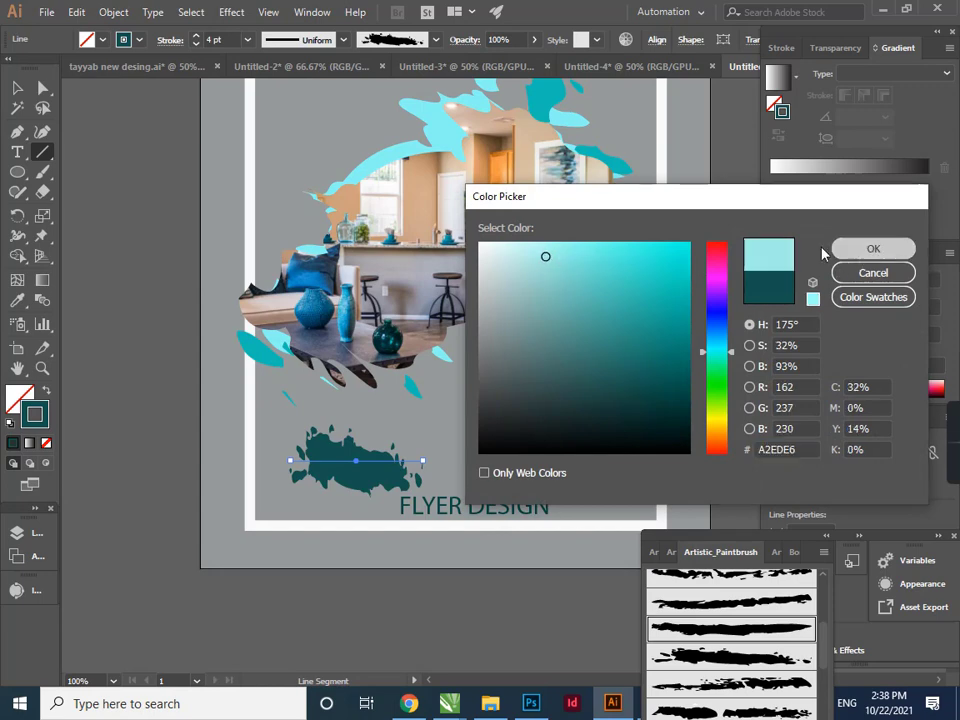
pyautogui.click(873, 248)
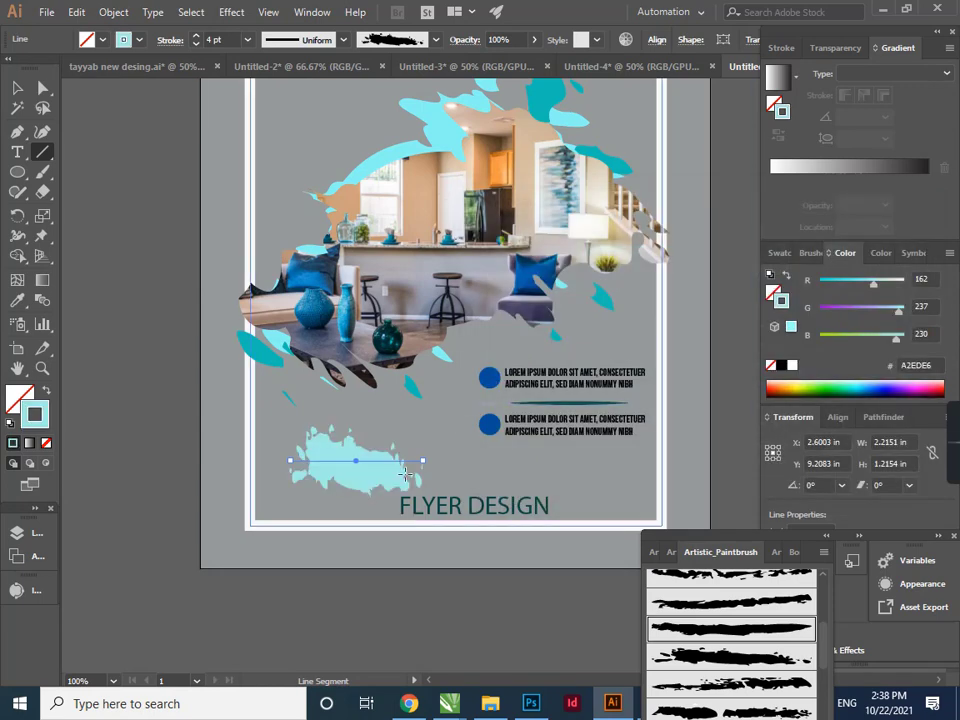
# Move the aqua splash slightly up and rotate it about 22° so it rises to the right
pyautogui.click(24, 90)
pyautogui.click(144, 401)
pyautogui.moveTo(354, 480); pyautogui.dragTo(355, 465)
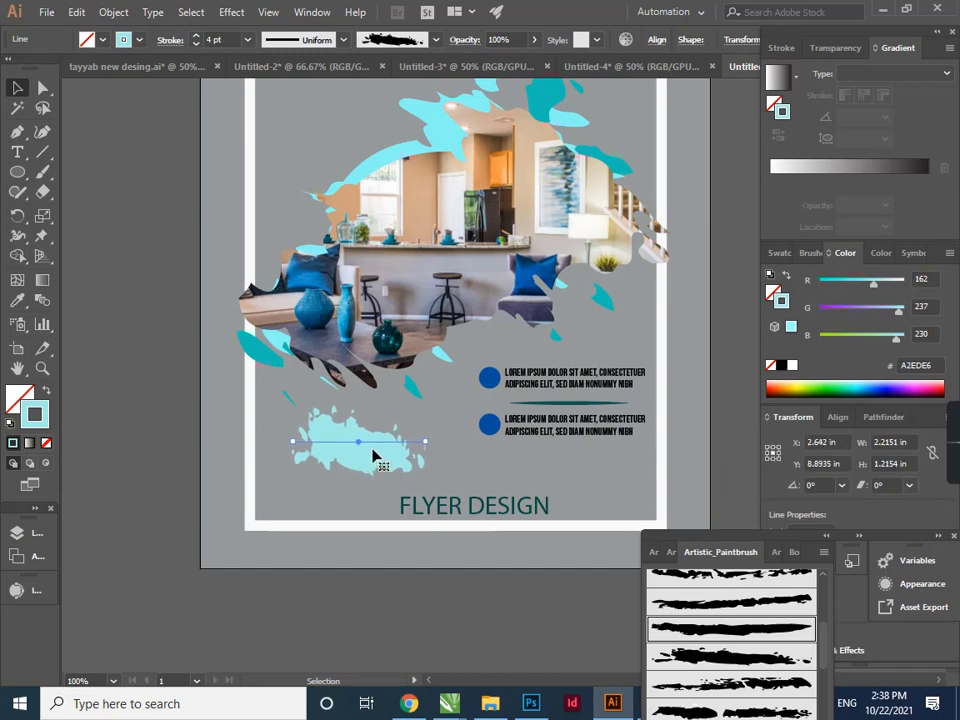
pyautogui.moveTo(431, 439); pyautogui.dragTo(435, 426)
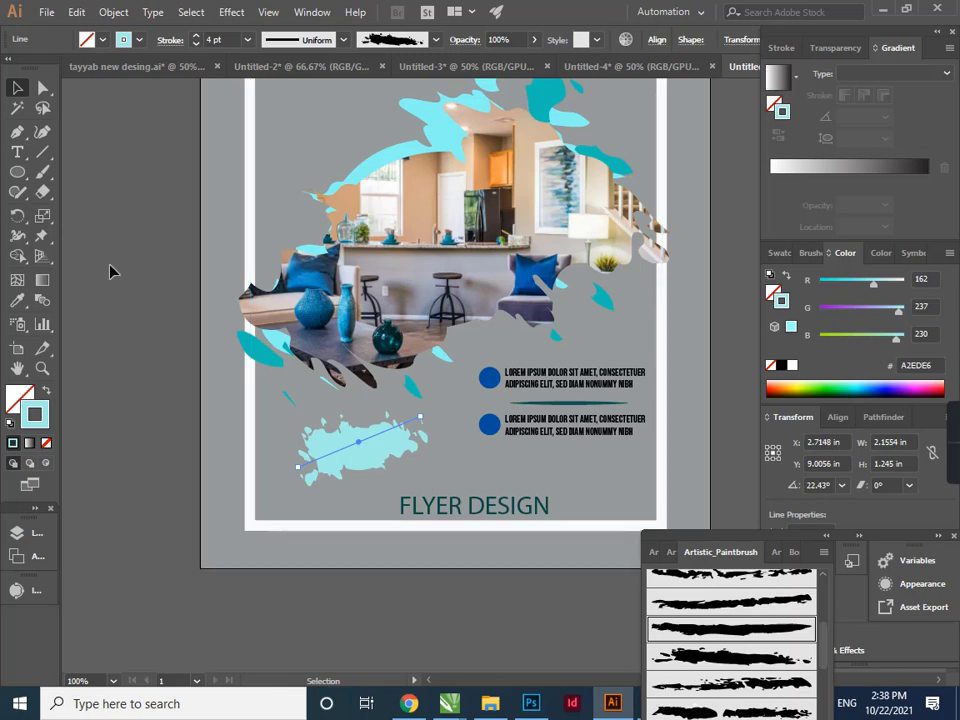
pyautogui.click(320, 433)
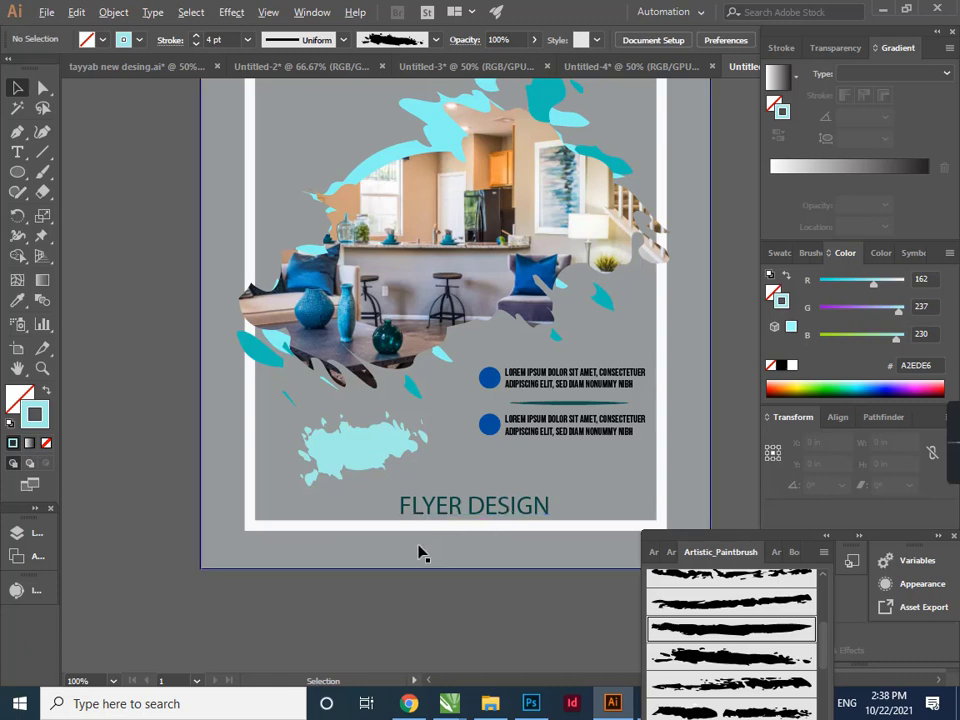
# Duplicate the aqua splash into the space below "BEST LOCATION", then level the copy and shorten it to about 1.25 in
pyautogui.scroll(-1, 420, 552)
pyautogui.moveTo(383, 492); pyautogui.dragTo(344, 272)
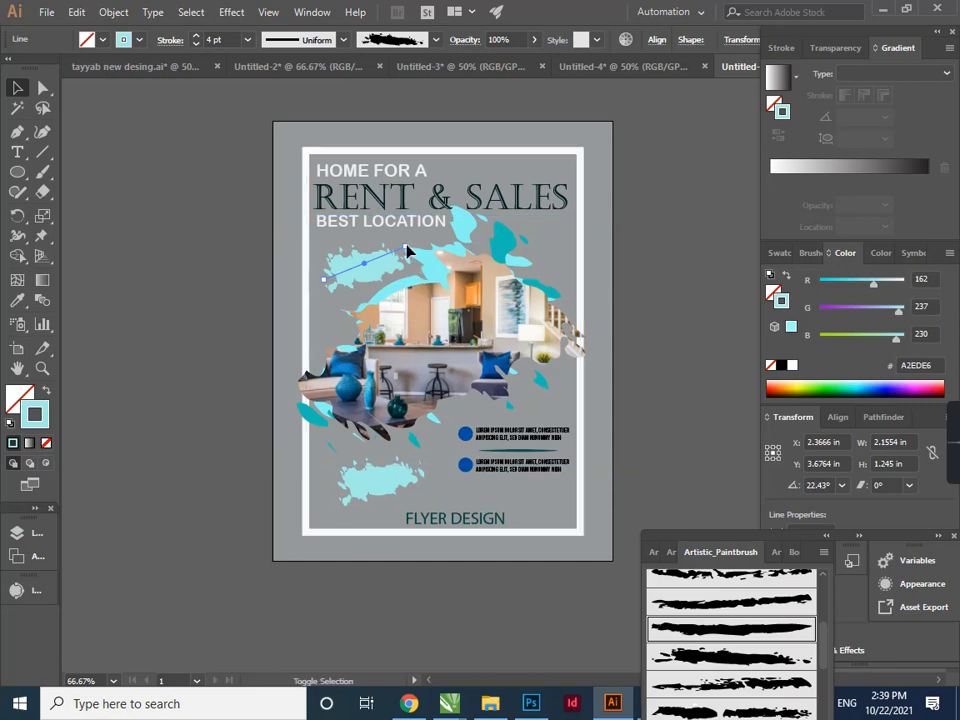
pyautogui.moveTo(408, 250); pyautogui.dragTo(369, 271)
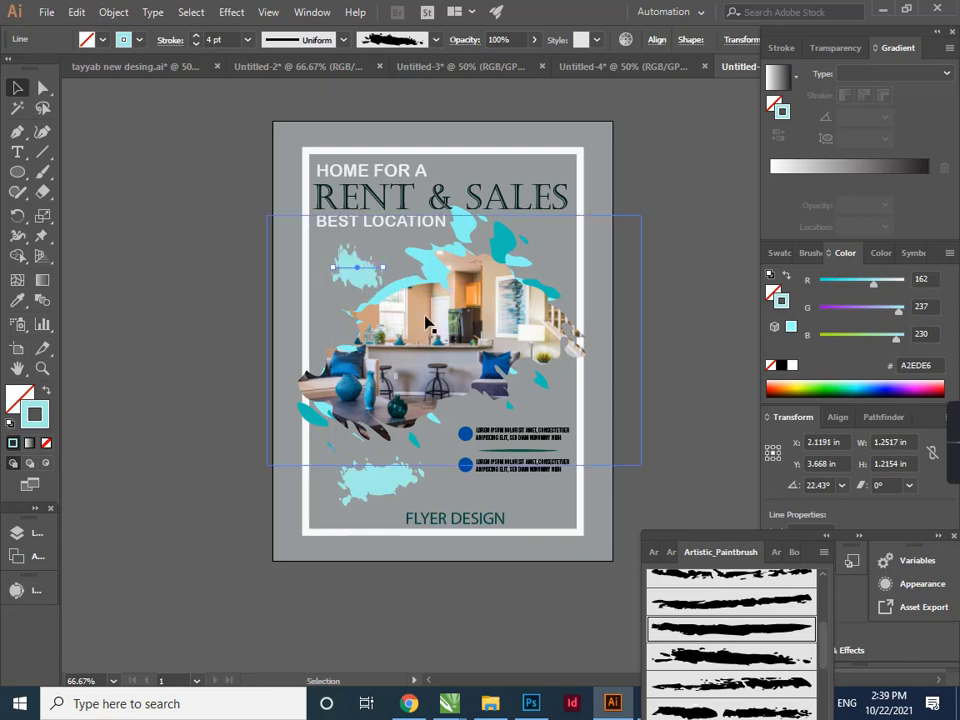
pyautogui.press('i')
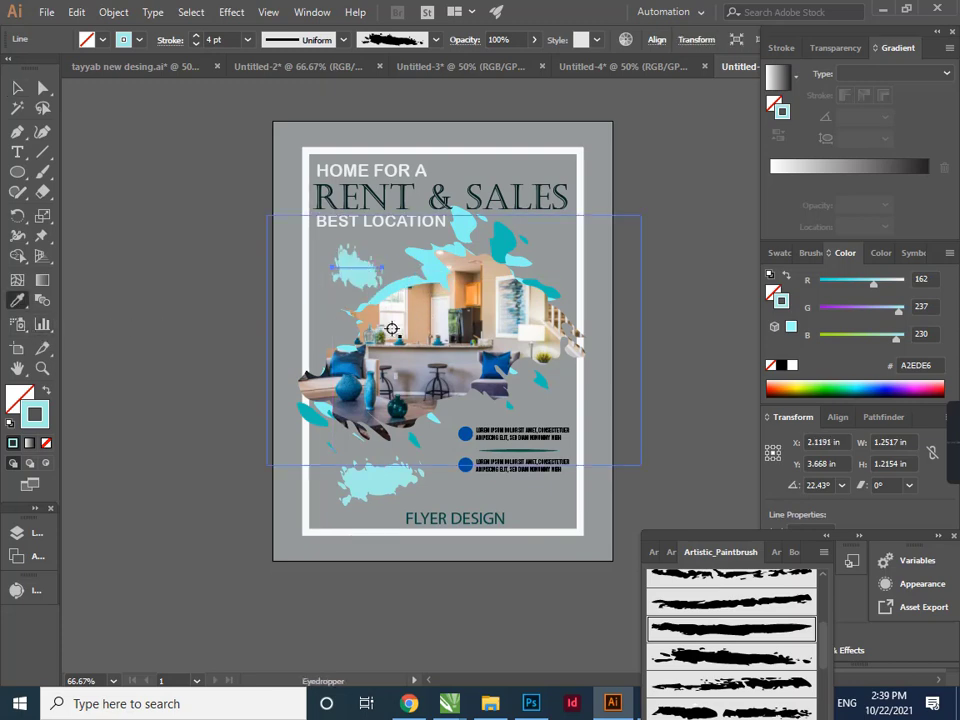
pyautogui.click(421, 311)
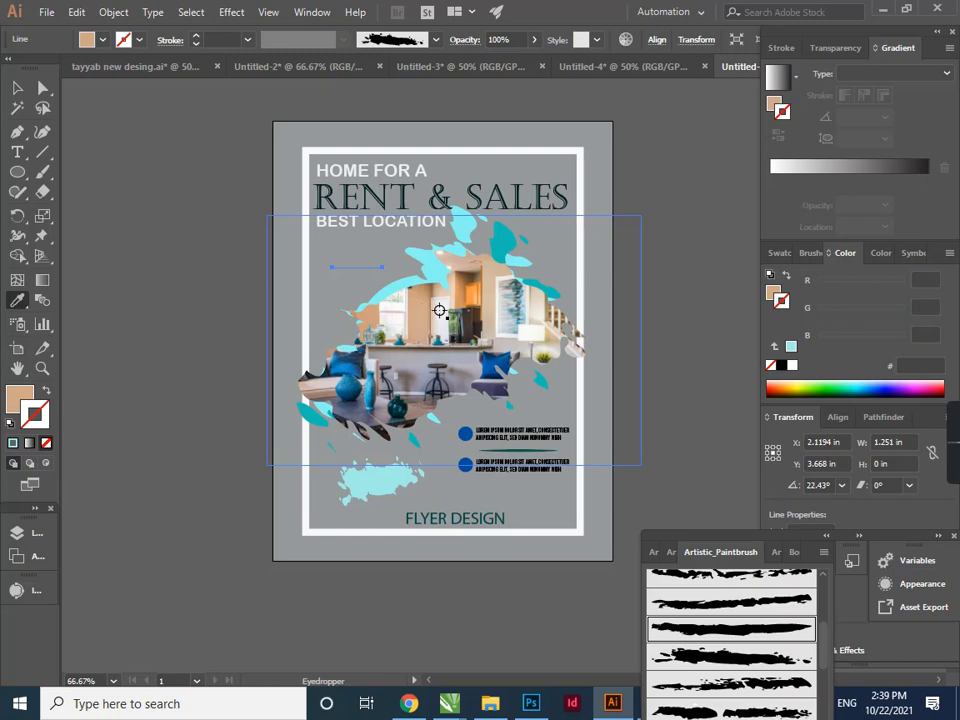
pyautogui.hotkey('ctrl', 'z')
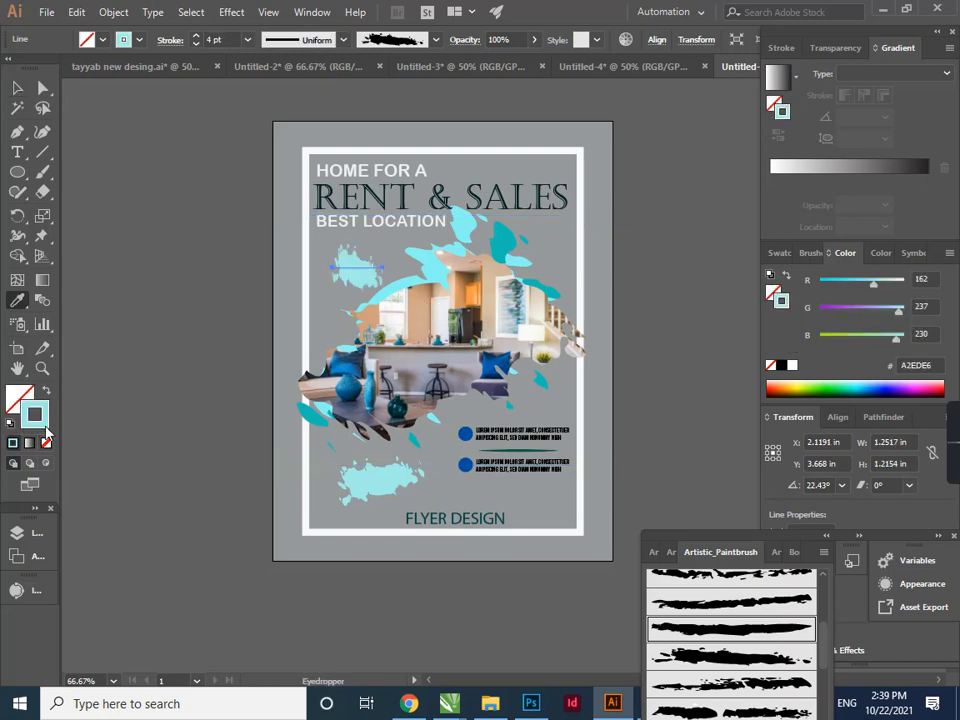
# Set the stroke colour of the small splash below "BEST LOCATION" to dark grey 25302F
pyautogui.doubleClick(35, 414)
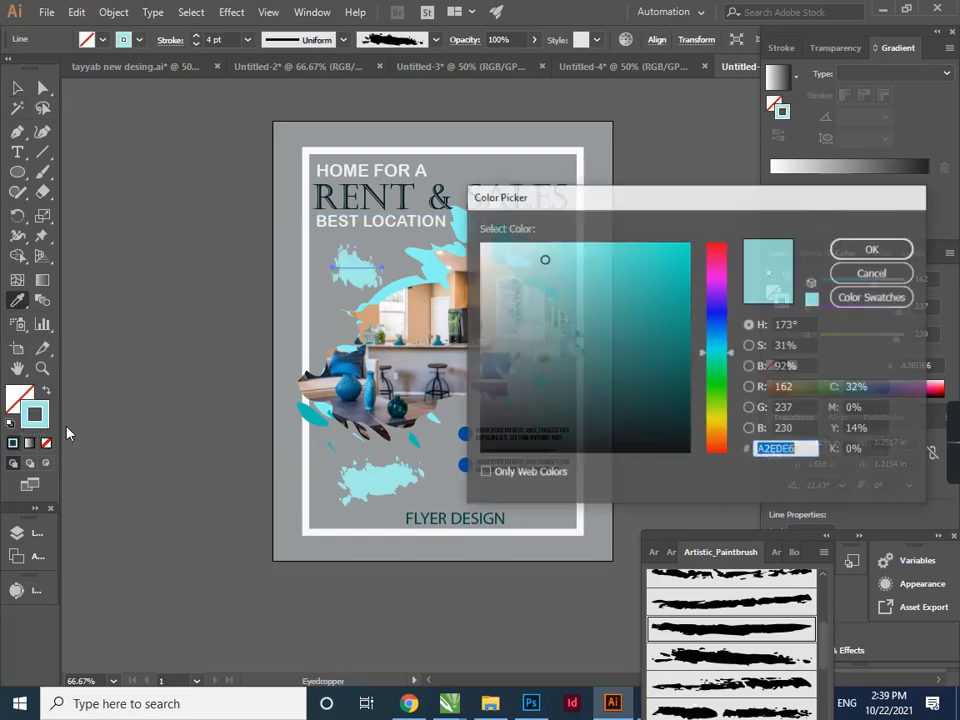
pyautogui.click(525, 413)
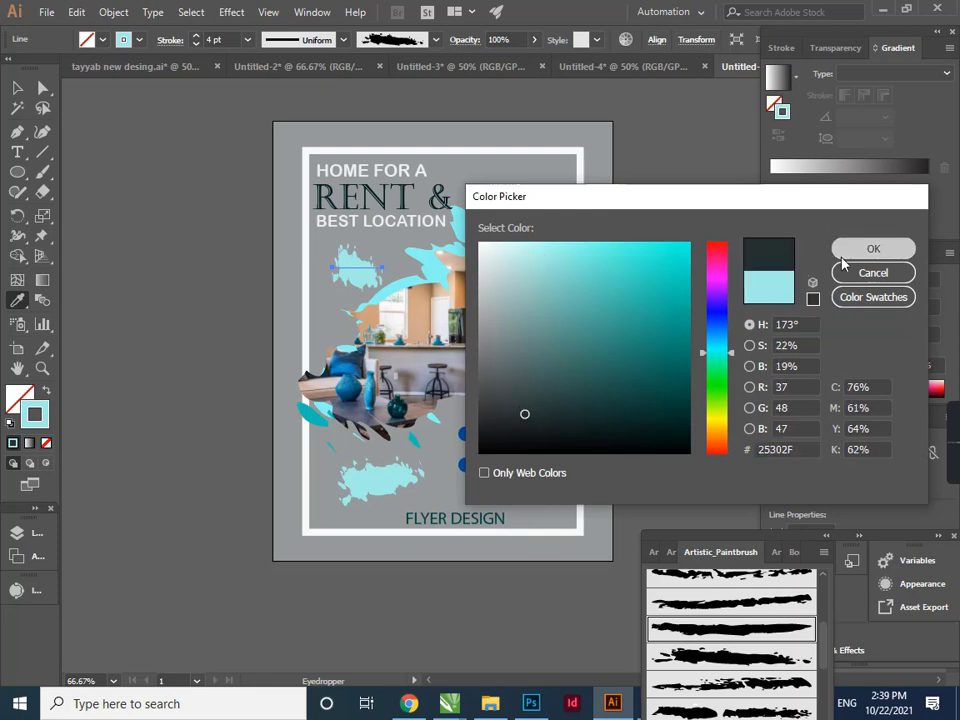
pyautogui.click(870, 249)
pyautogui.click(17, 88)
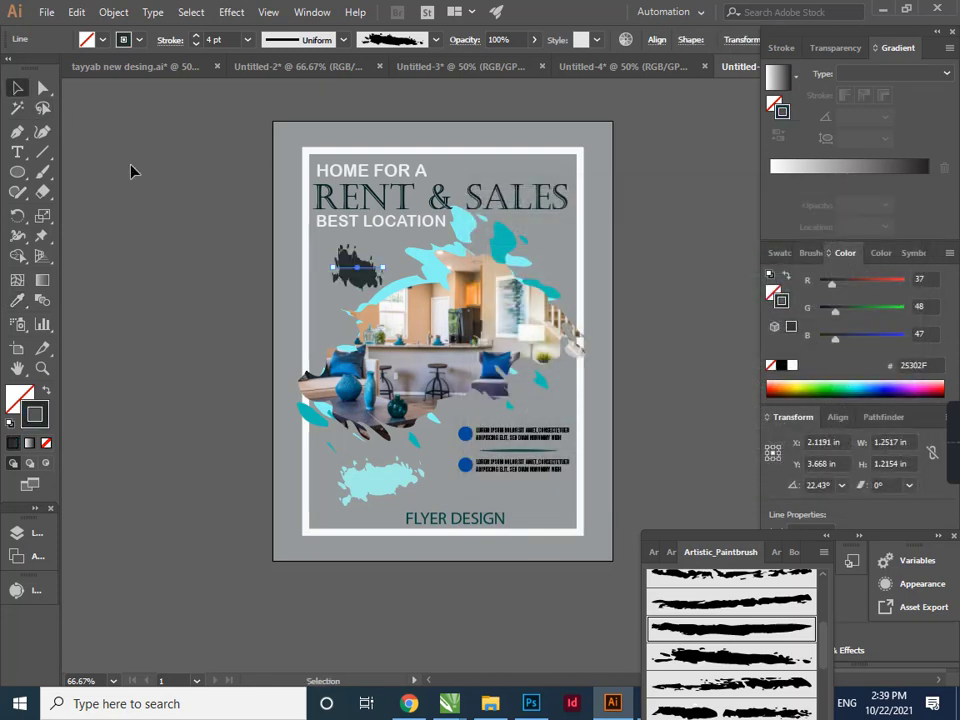
# Shift the dark splash slightly down toward the frame's left edge and reduce its stroke weight to 2 pt
pyautogui.click(140, 152)
pyautogui.moveTo(361, 274); pyautogui.dragTo(355, 281)
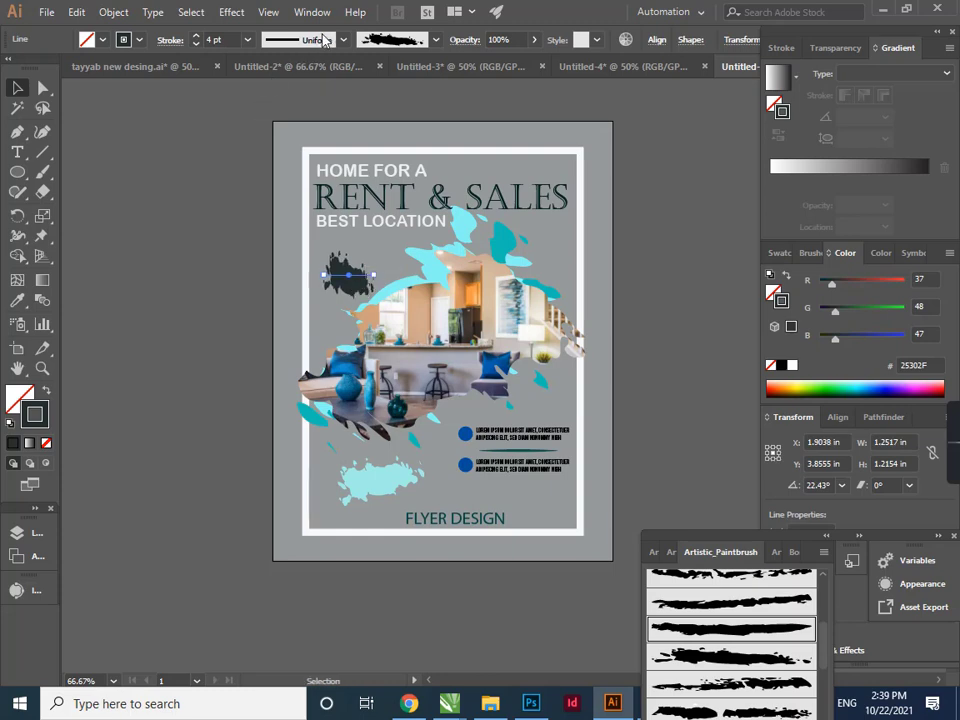
pyautogui.click(247, 39)
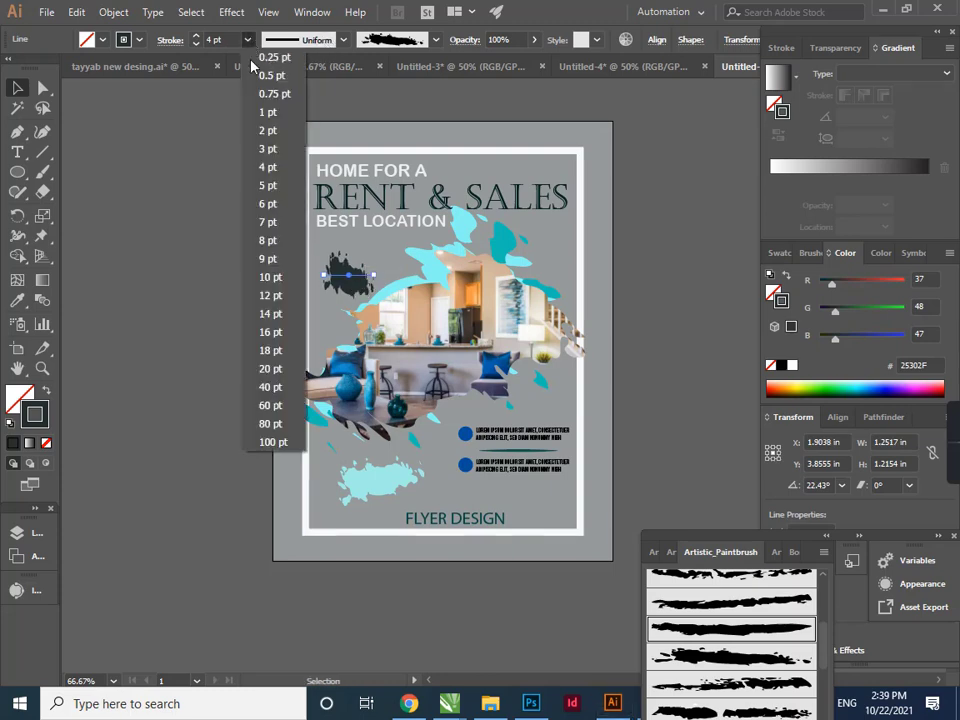
pyautogui.click(268, 130)
pyautogui.click(231, 208)
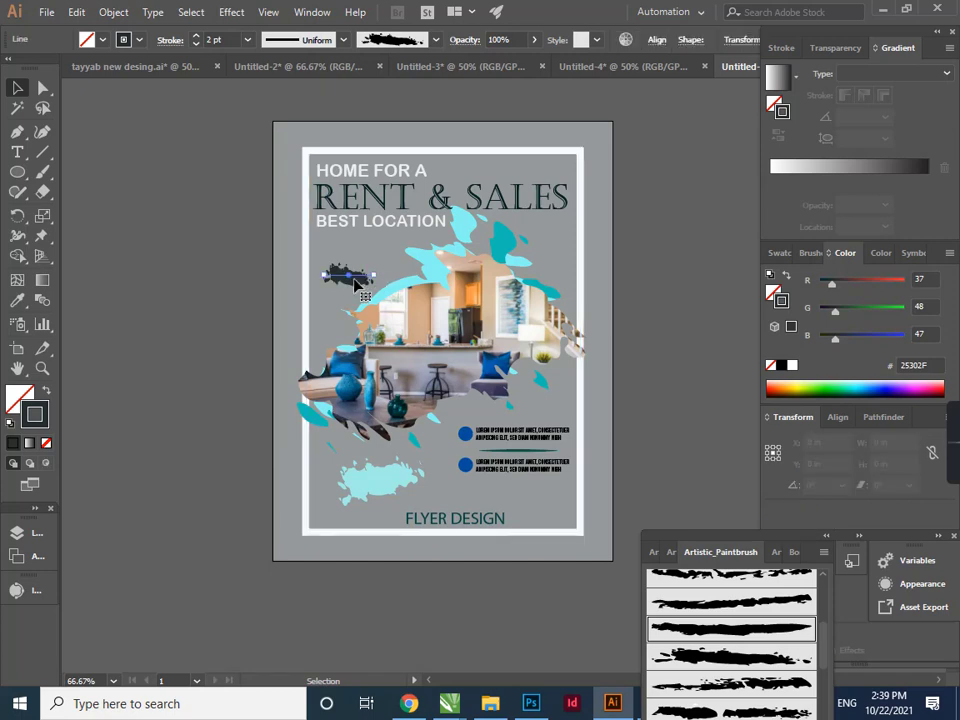
pyautogui.doubleClick(358, 278)
pyautogui.press('Escape')
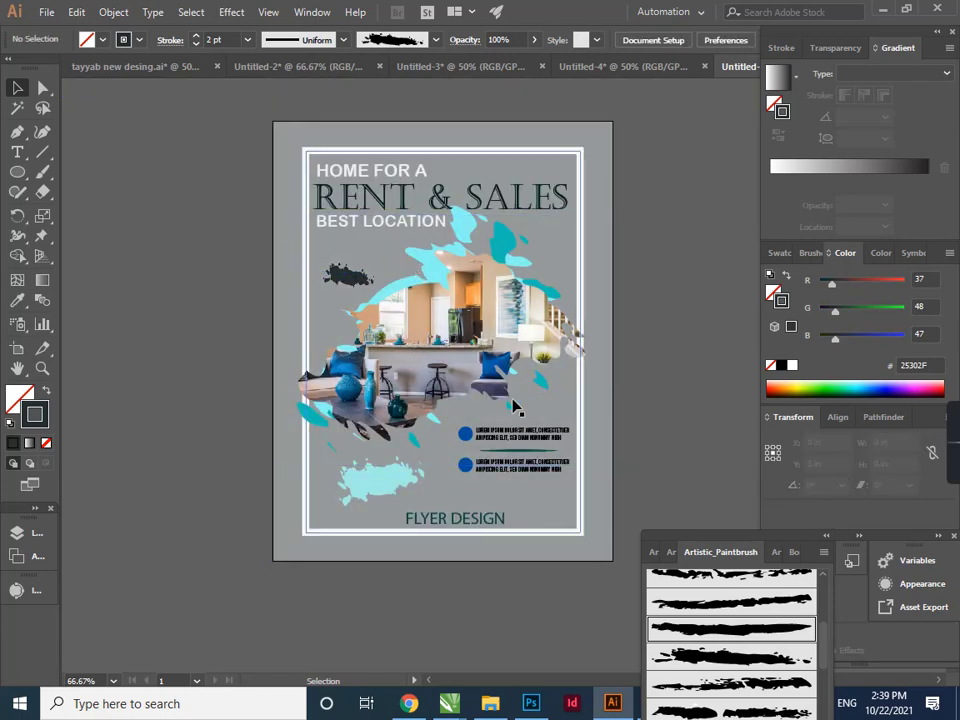
# Draw two overlapping unfilled ellipses about 0.6 by 0.23 in above the first bullet text, and rotate the second about 20°
pyautogui.click(17, 171)
pyautogui.moveTo(538, 401)
pyautogui.mouseDown()
pyautogui.moveTo(562, 410)
pyautogui.moveTo(518, 377)
pyautogui.moveTo(540, 381)
pyautogui.mouseUp()
pyautogui.scroll(4, 558, 410)
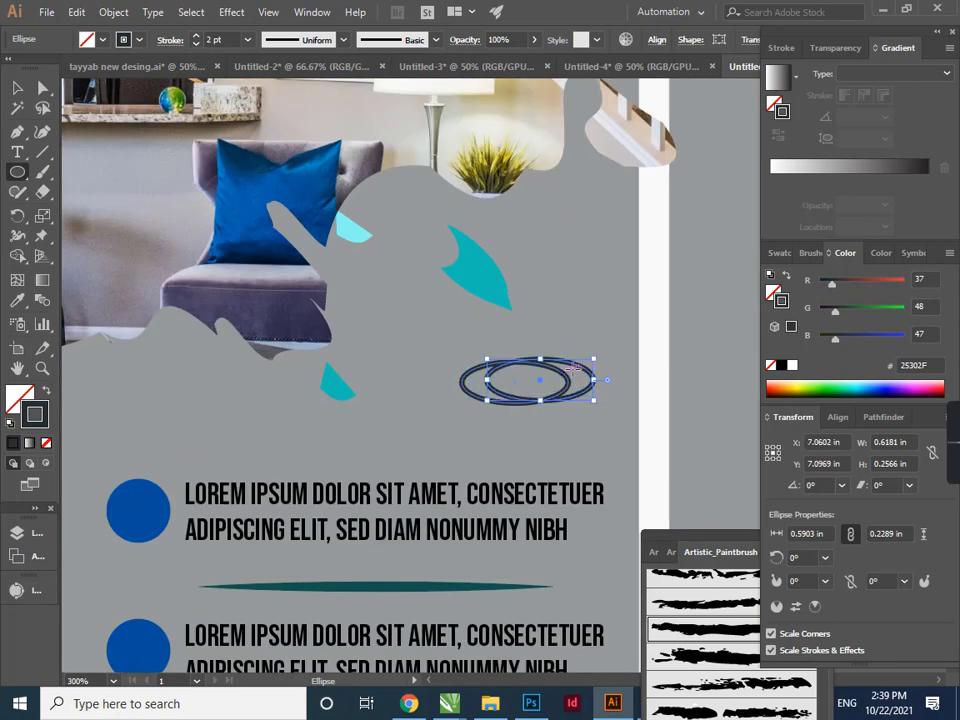
pyautogui.moveTo(598, 360); pyautogui.dragTo(589, 336)
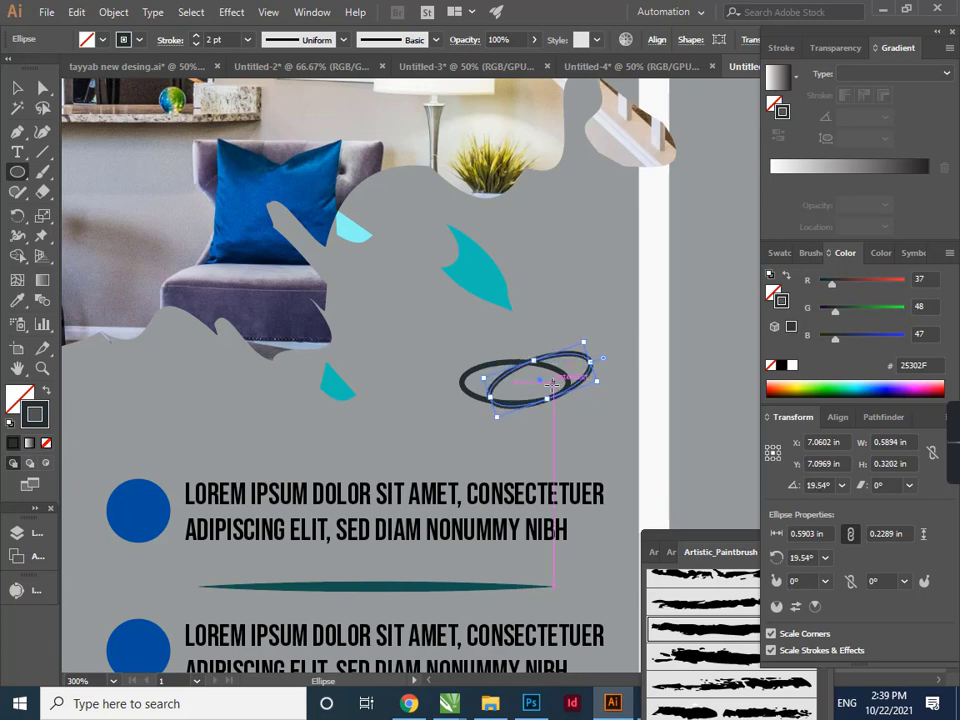
# Move the rotated ellipse about 0.12 in left so it is centred over the first ellipse, then deselect it
pyautogui.moveTo(545, 387); pyautogui.dragTo(537, 385)
pyautogui.moveTo(524, 385); pyautogui.dragTo(521, 386)
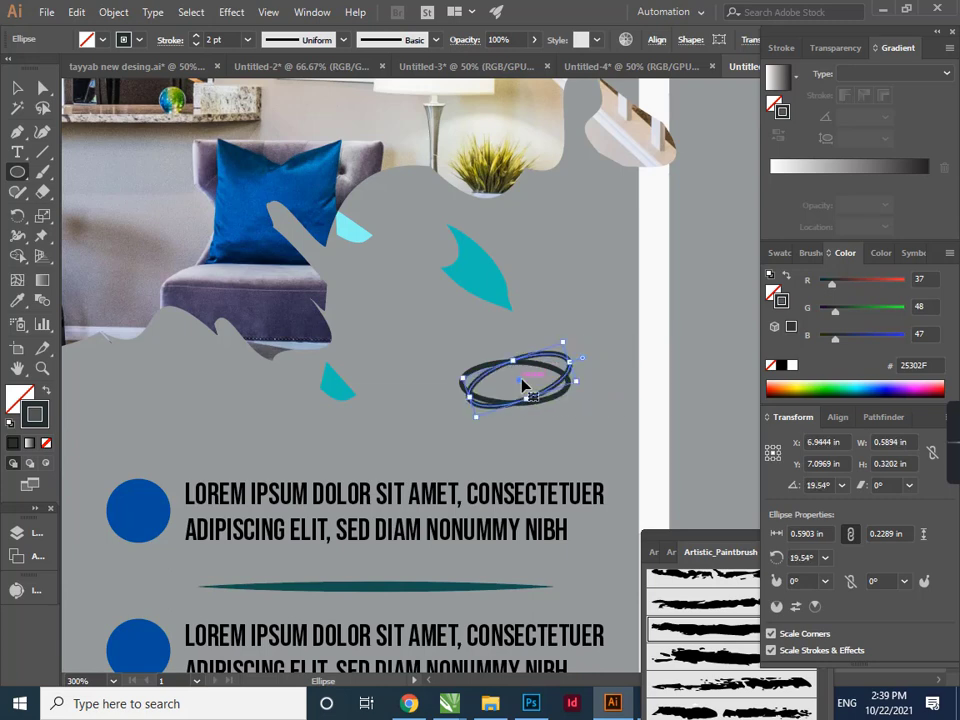
pyautogui.click(556, 403)
pyautogui.click(538, 388)
pyautogui.click(17, 88)
pyautogui.scroll(-5, 473, 411)
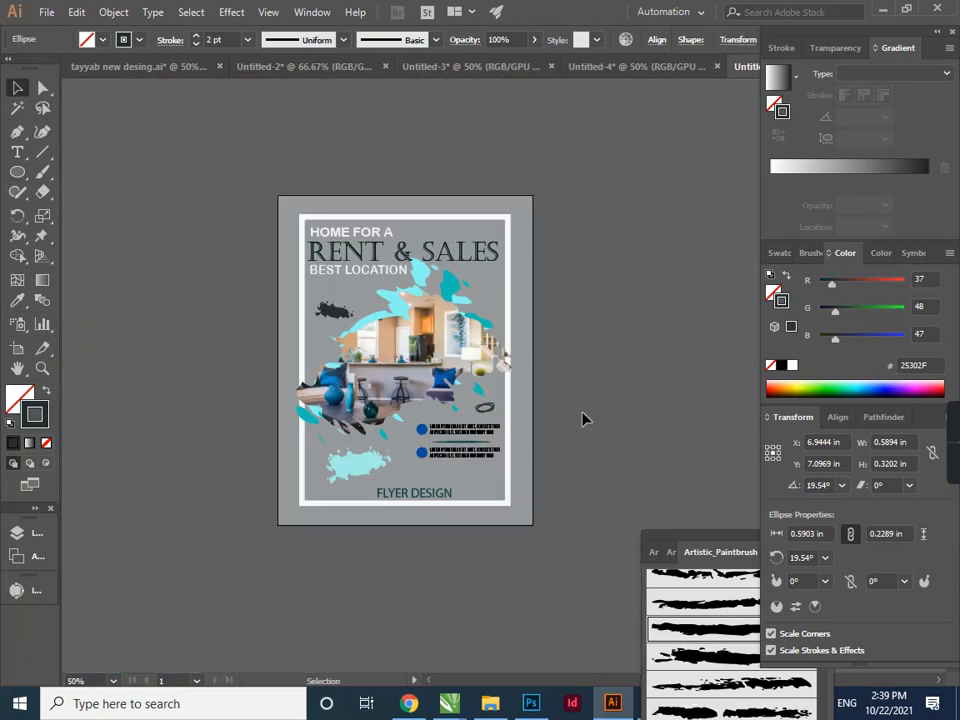
pyautogui.click(585, 418)
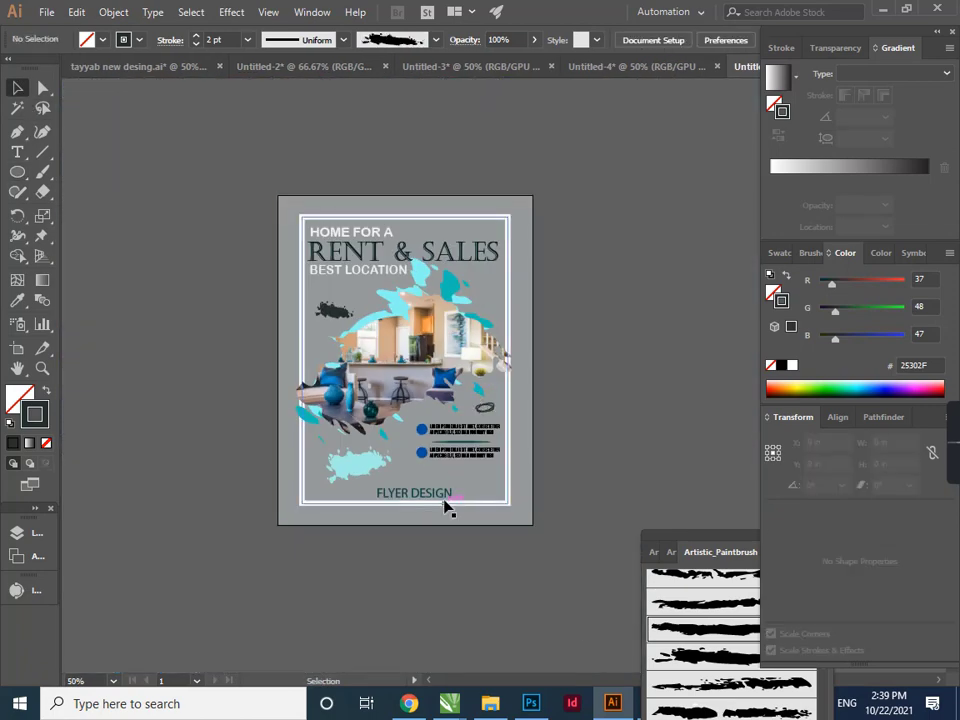
pyautogui.scroll(1, 432, 516)
pyautogui.scroll(1, 442, 492)
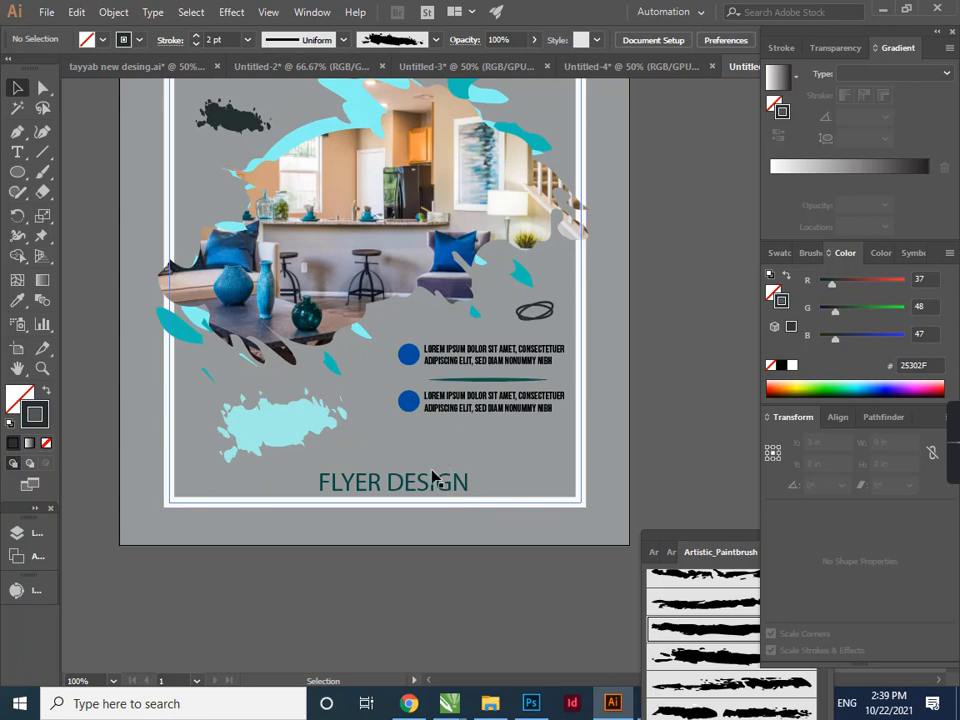
pyautogui.scroll(-1, 452, 470)
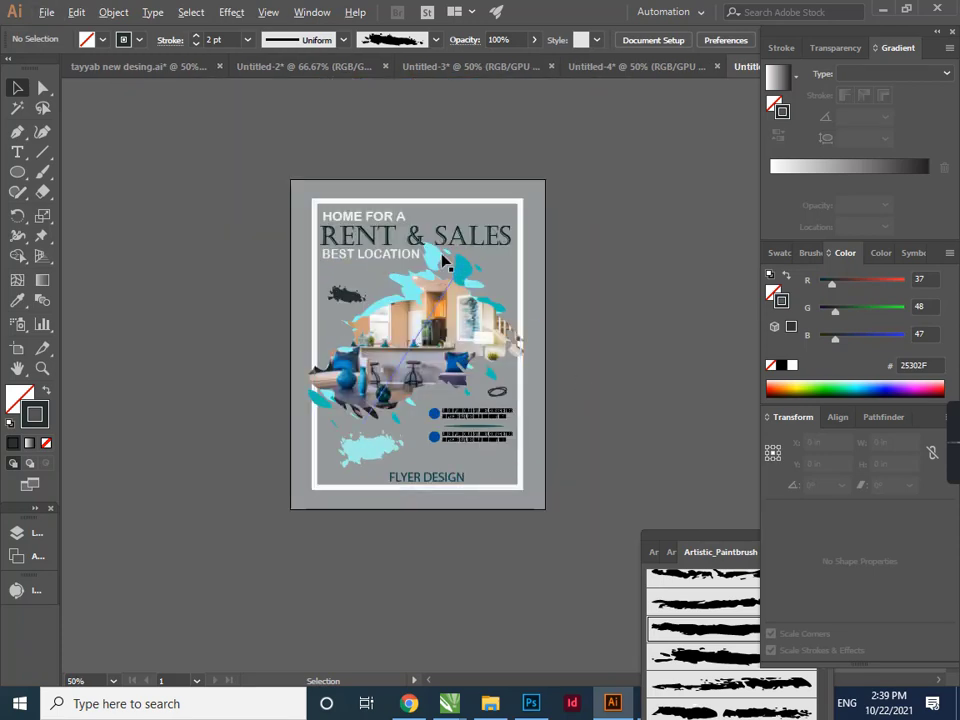
pyautogui.scroll(1, 458, 272)
pyautogui.scroll(-1, 466, 282)
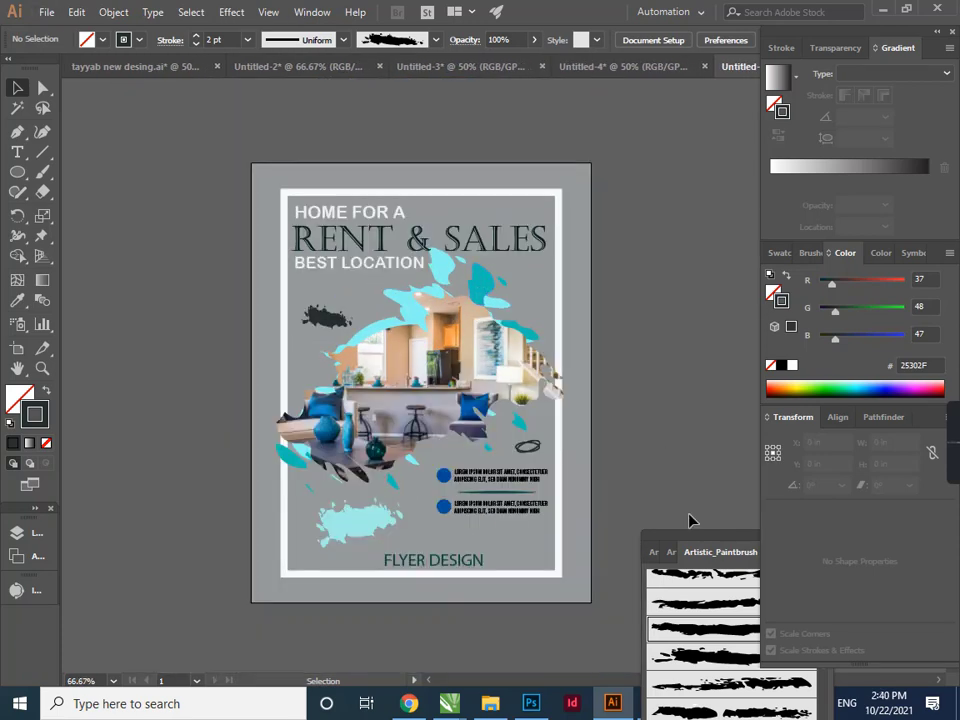